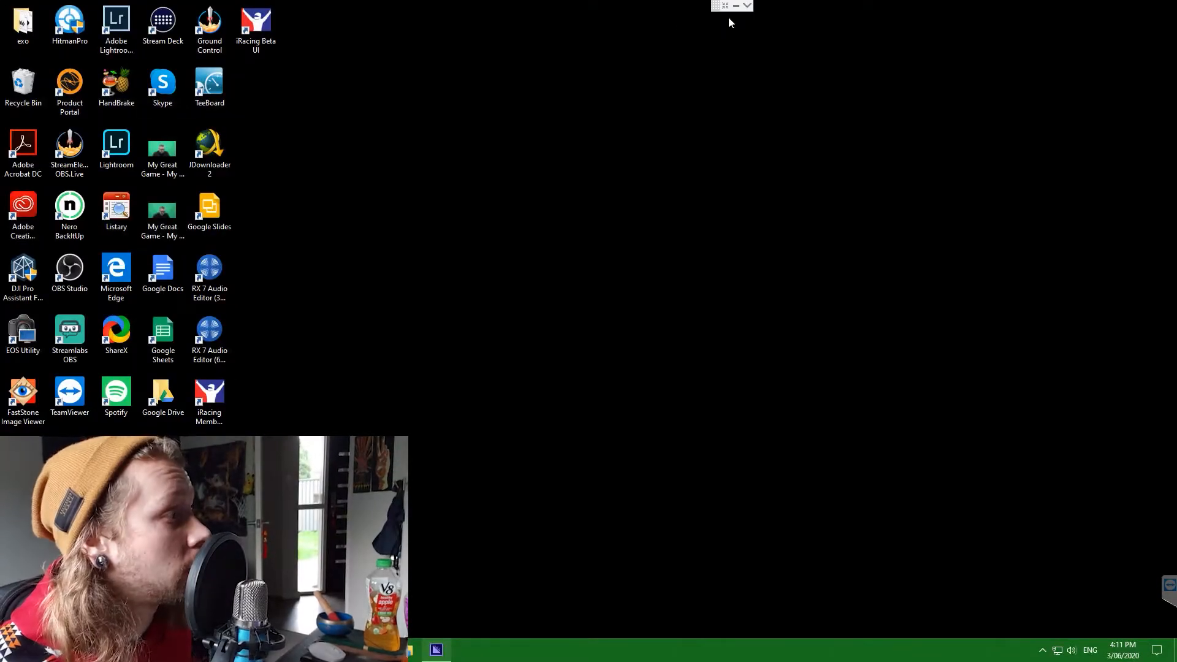
Turn off wallpaper hiding in the remote session's view options so the remote desktop background is shown
left_click(743, 8)
left_click(562, 11)
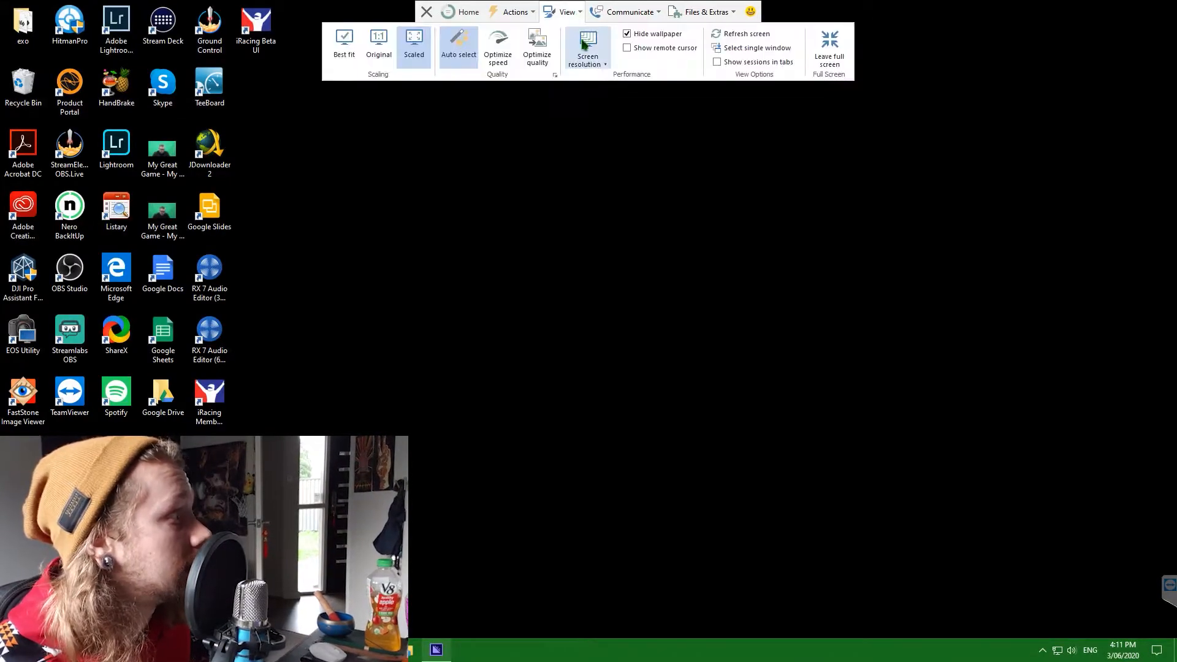
left_click(587, 48)
left_click(594, 92)
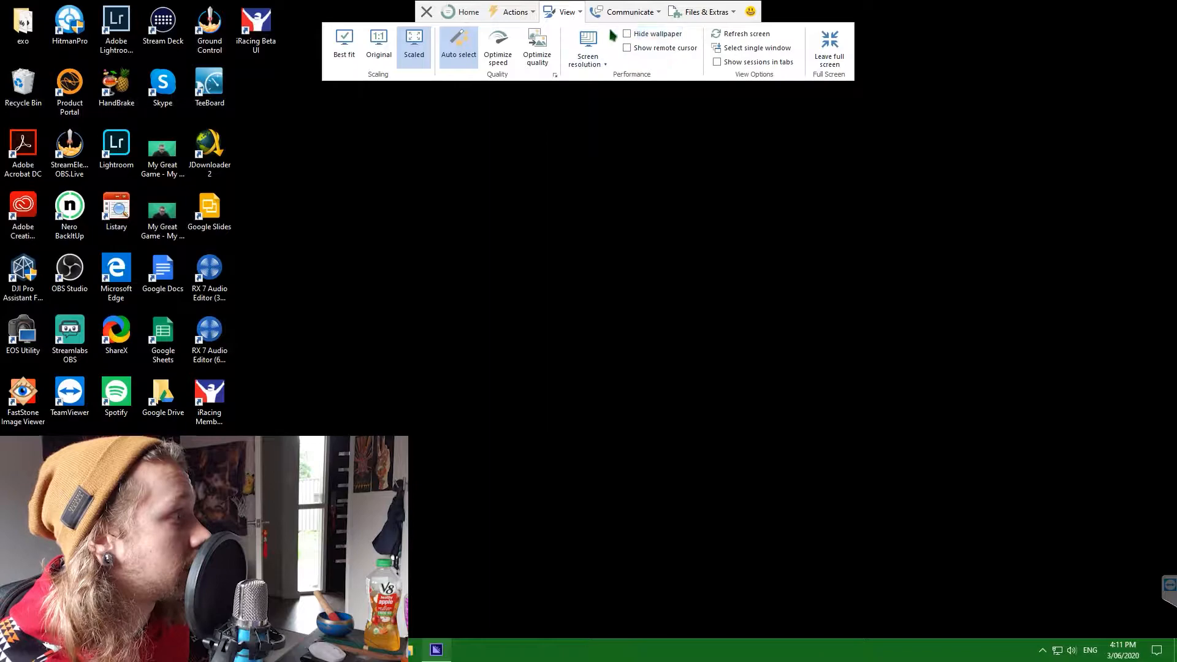
left_click(573, 11)
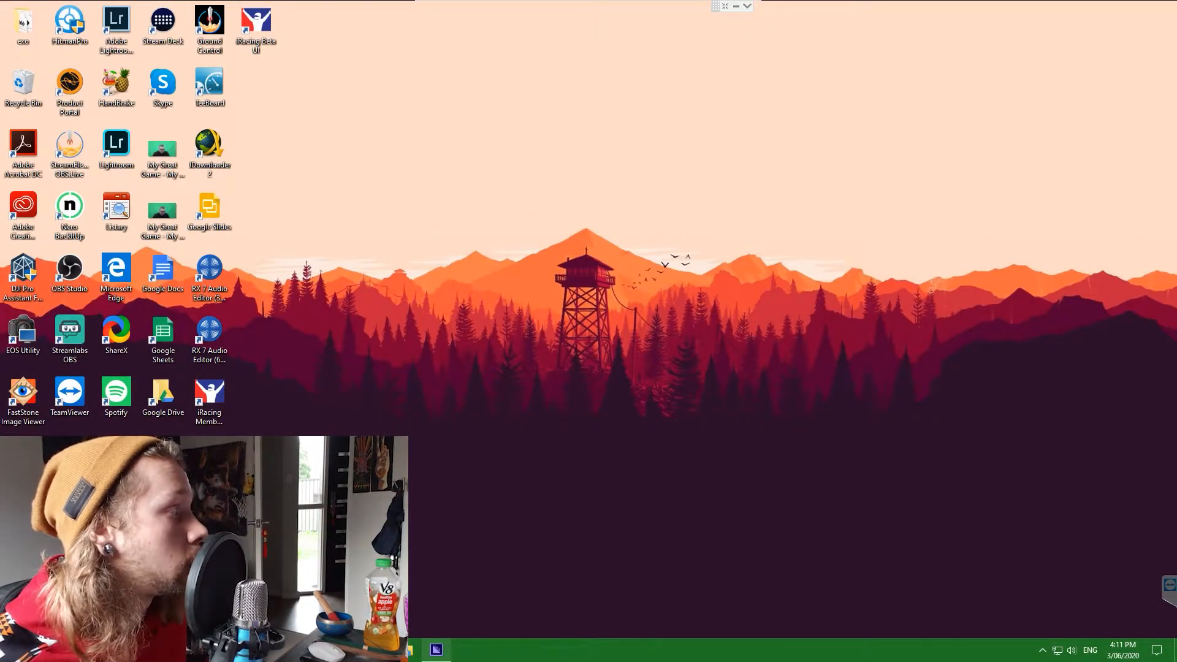
Open File Explorer and look into the Creative Cloud Files folder
key("super+e")
left_click_drag(791, 73, 751, 49)
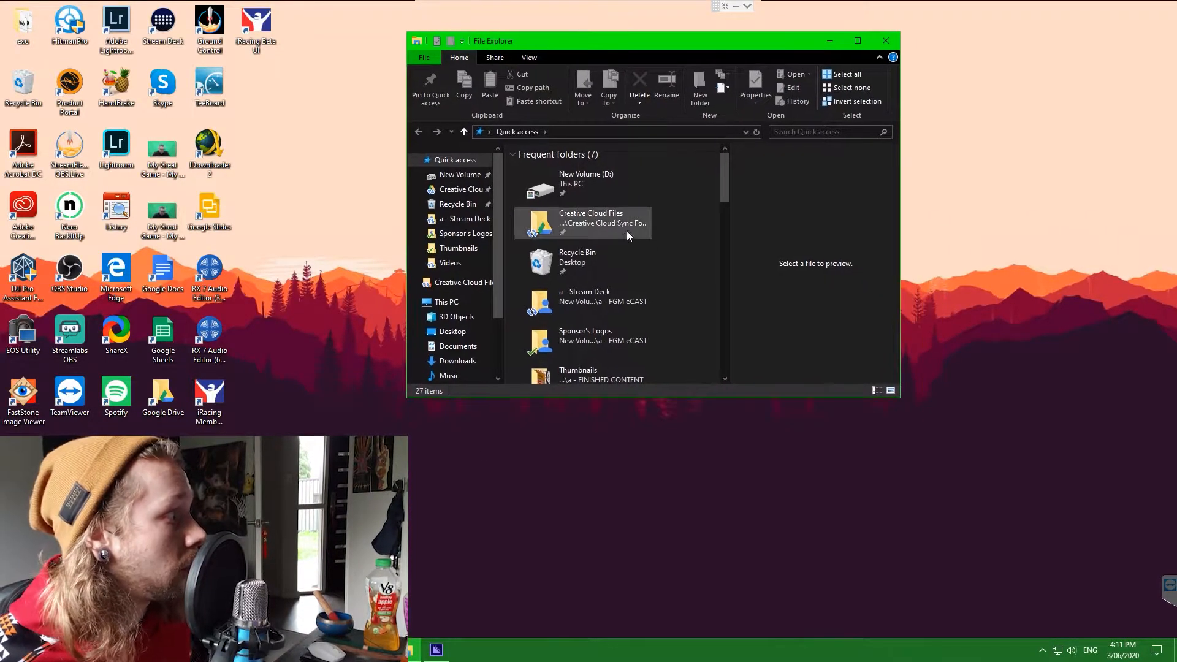
double_click(631, 228)
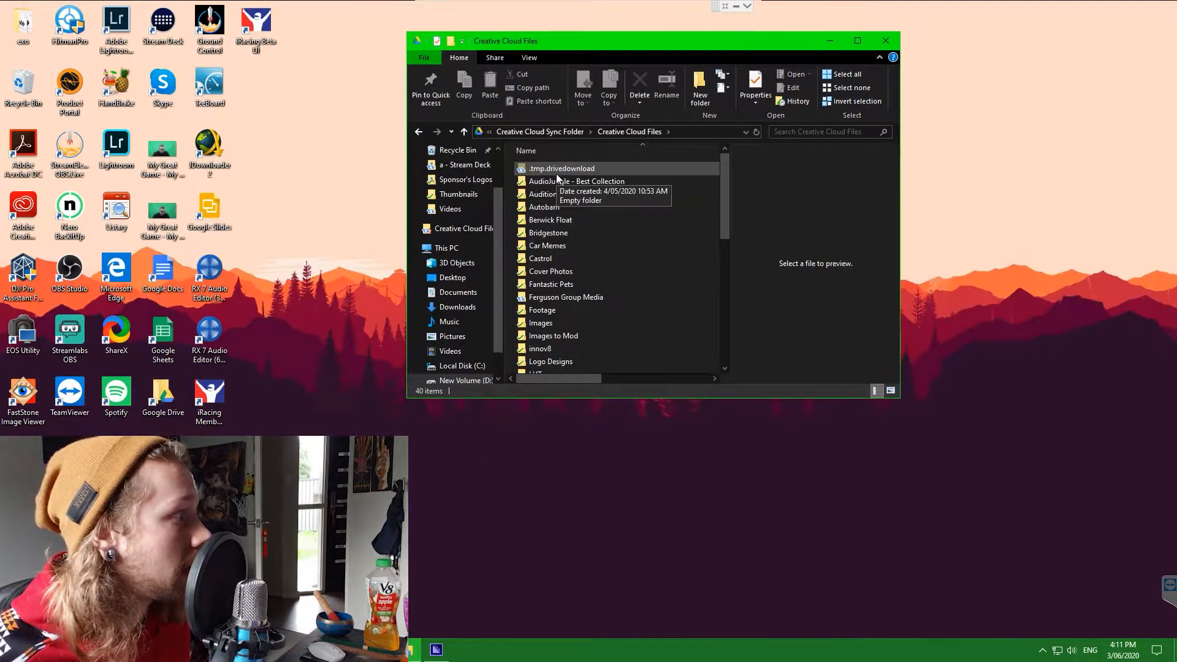
left_click_drag(672, 42, 593, 99)
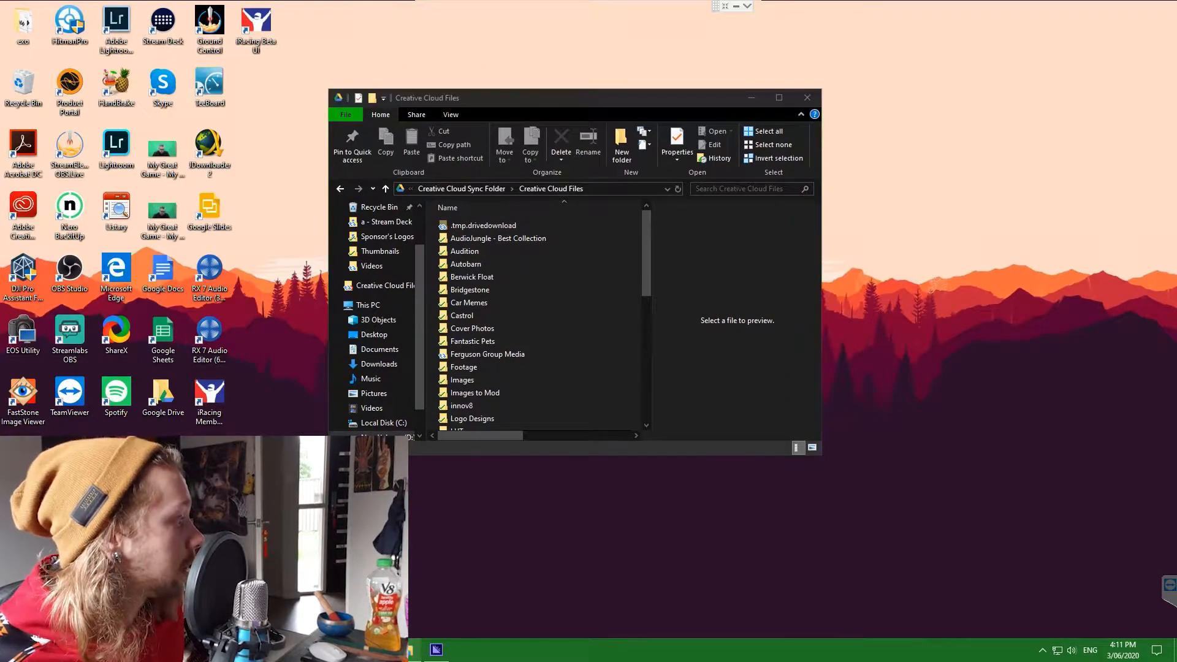
Launch Glary Utilities and look over its 1-Click Maintenance and Advanced Tools pages
key("super")
type("glary")
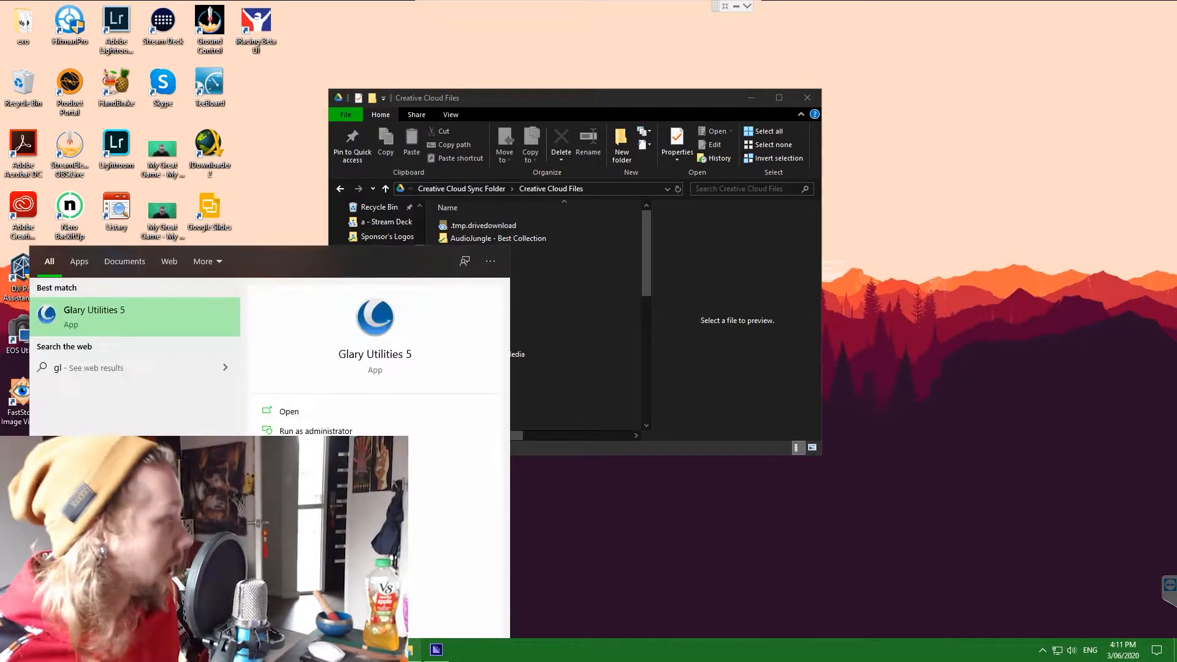
key("Return")
left_click_drag(372, 212, 668, 142)
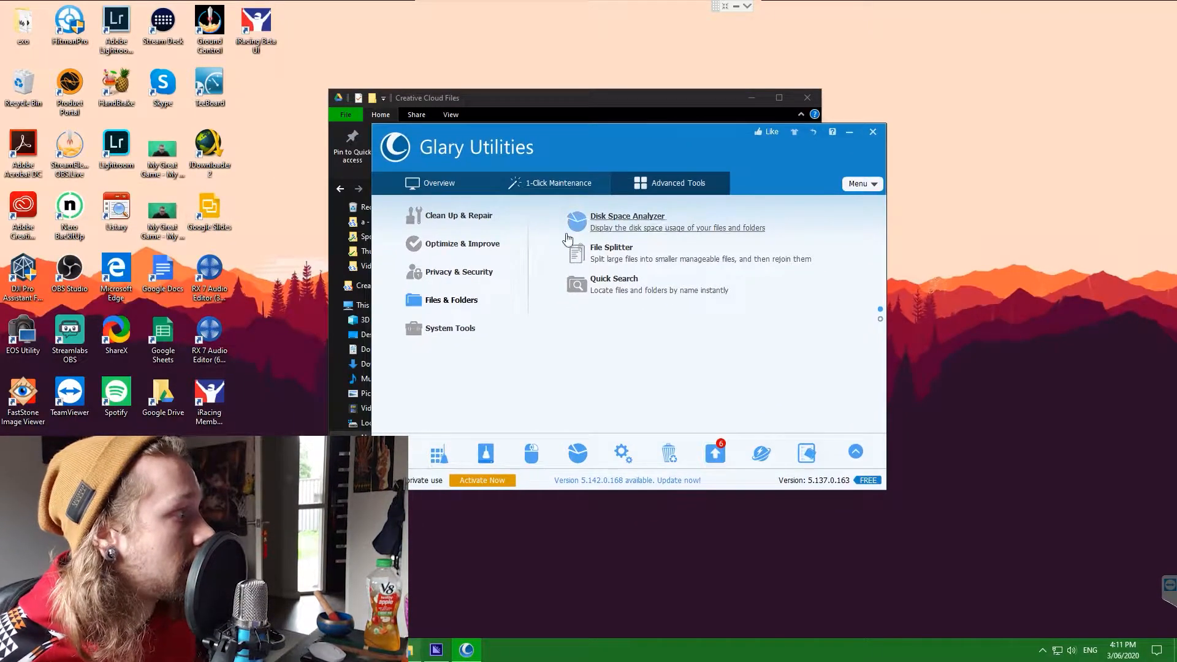
left_click(551, 183)
left_click(626, 399)
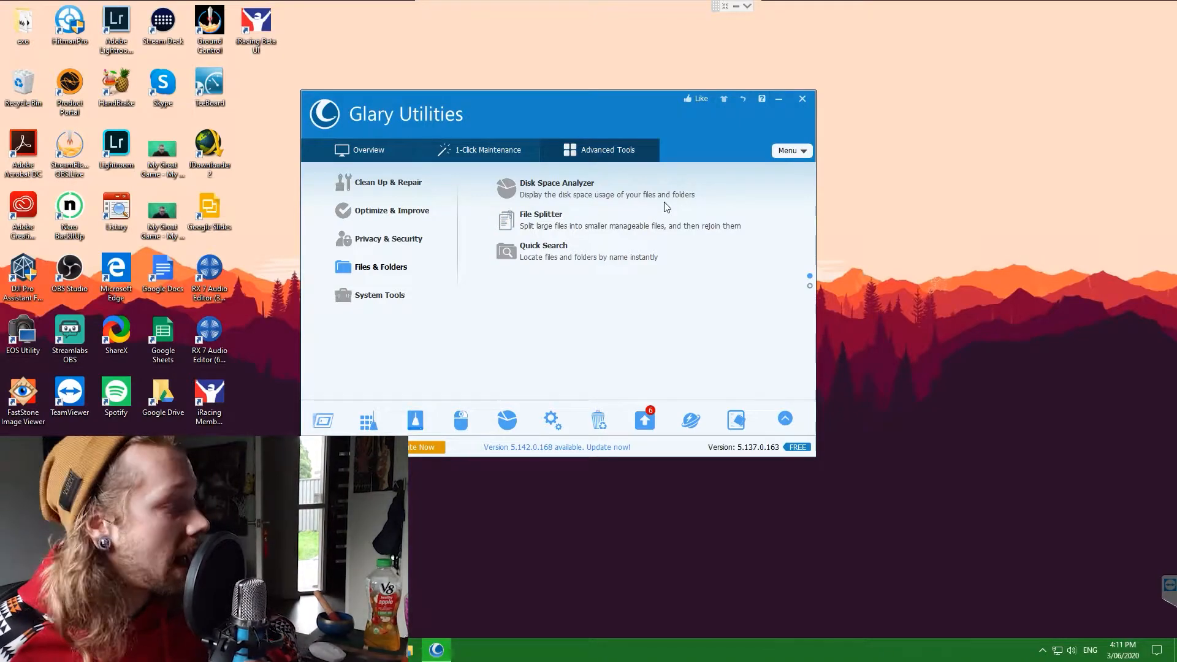
Analyze drives C: and D: with Disk Space Analyzer and sort the D: results by size, largest first
left_click(552, 197)
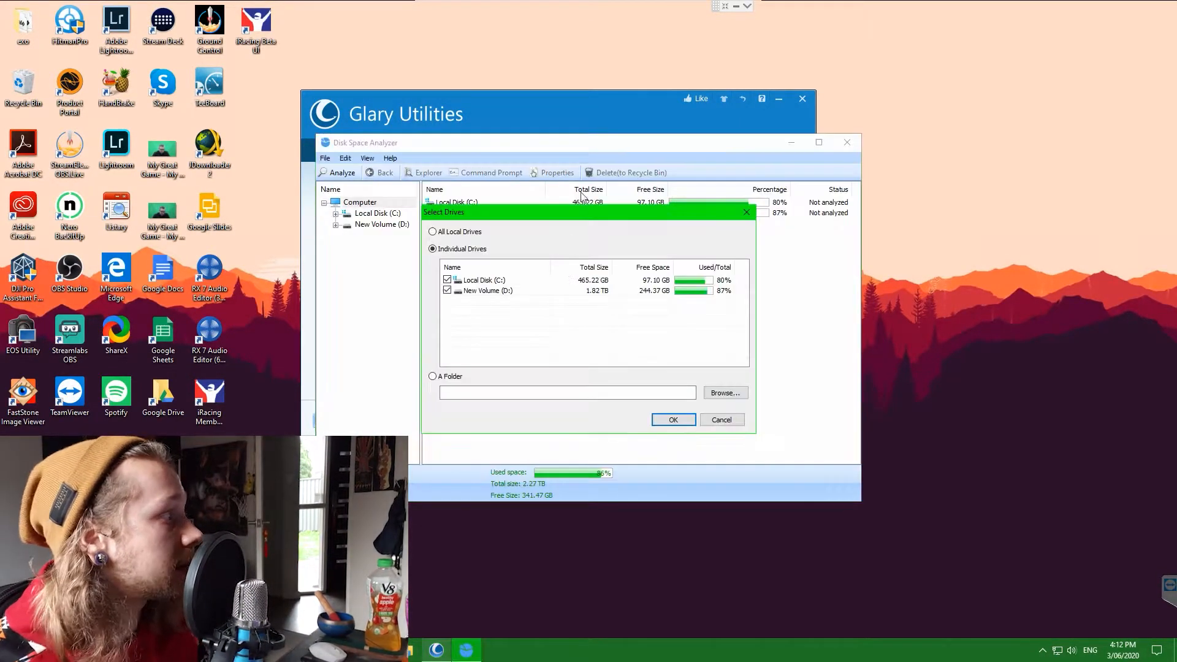
left_click(674, 419)
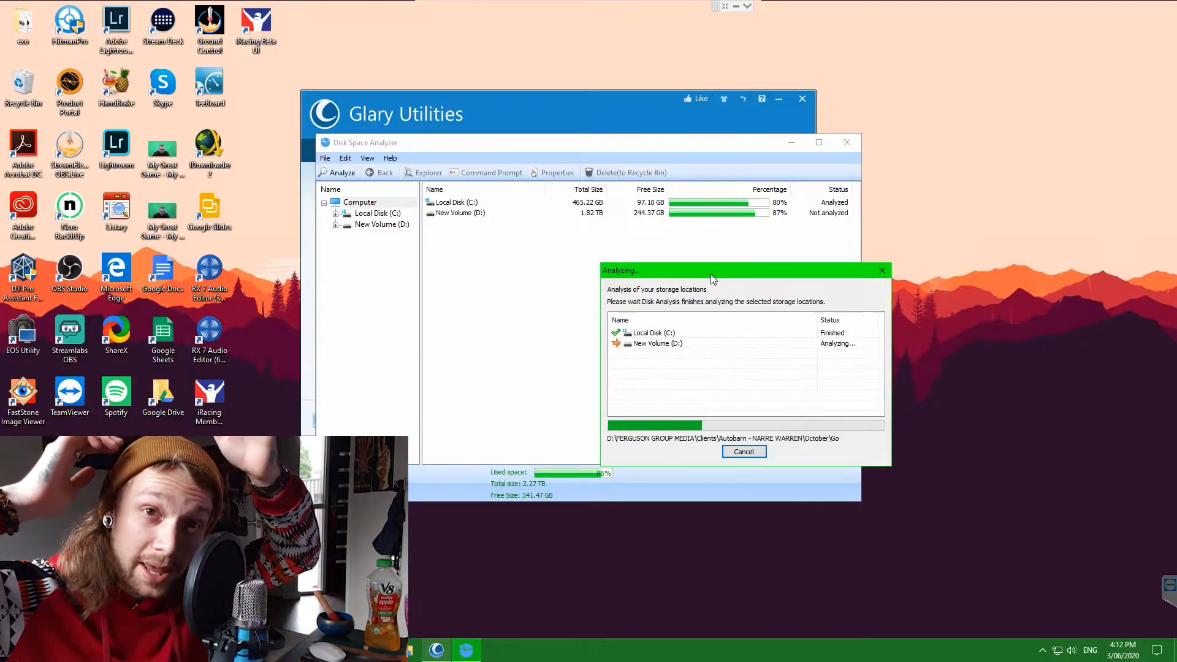
left_click(593, 207)
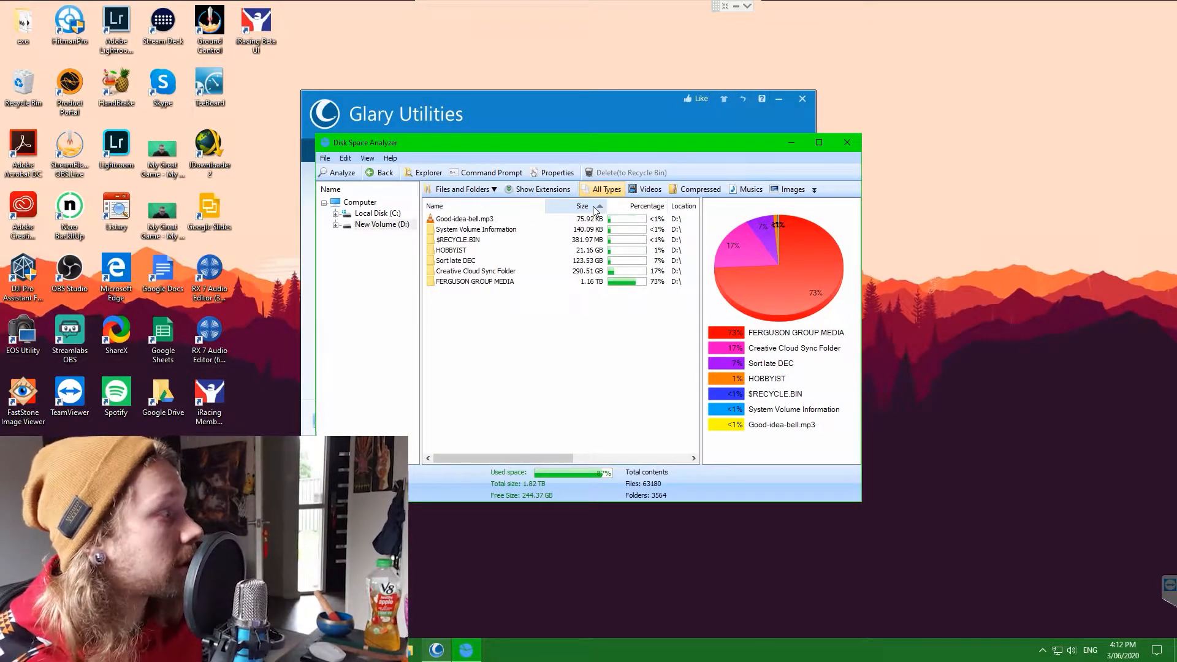
left_click(594, 209)
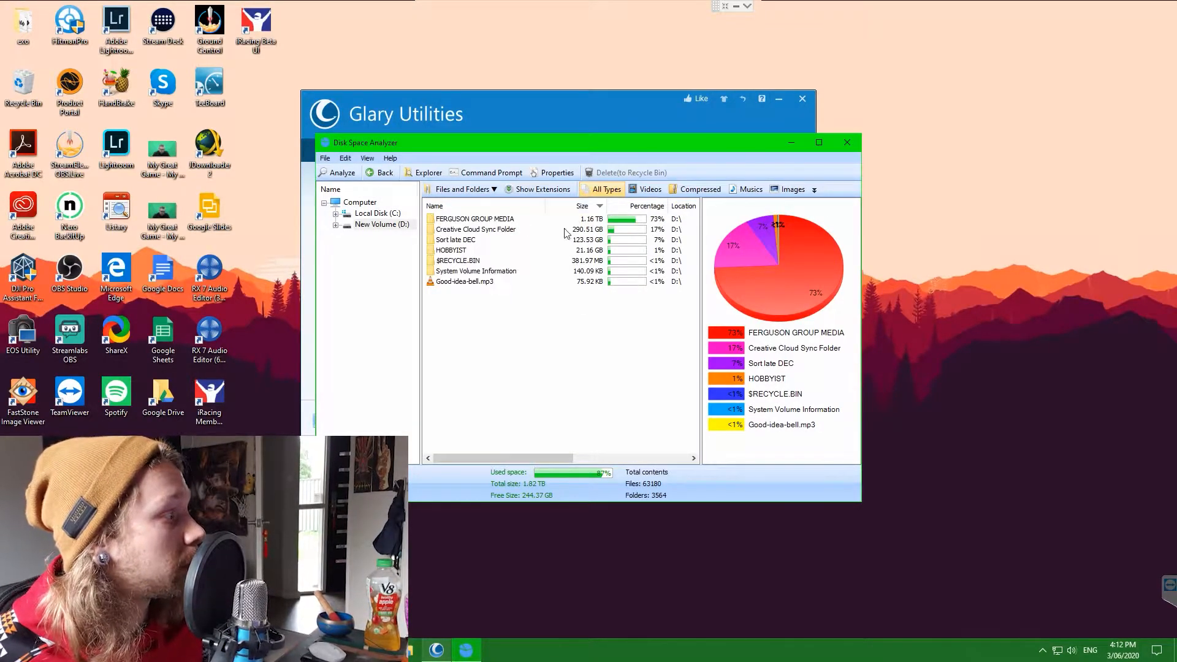
Drill down on drive D: through FERGUSON GROUP MEDIA and Bridgestone to the TYRE PLUS CONVENTION folder and review its file sizes
left_click(368, 227)
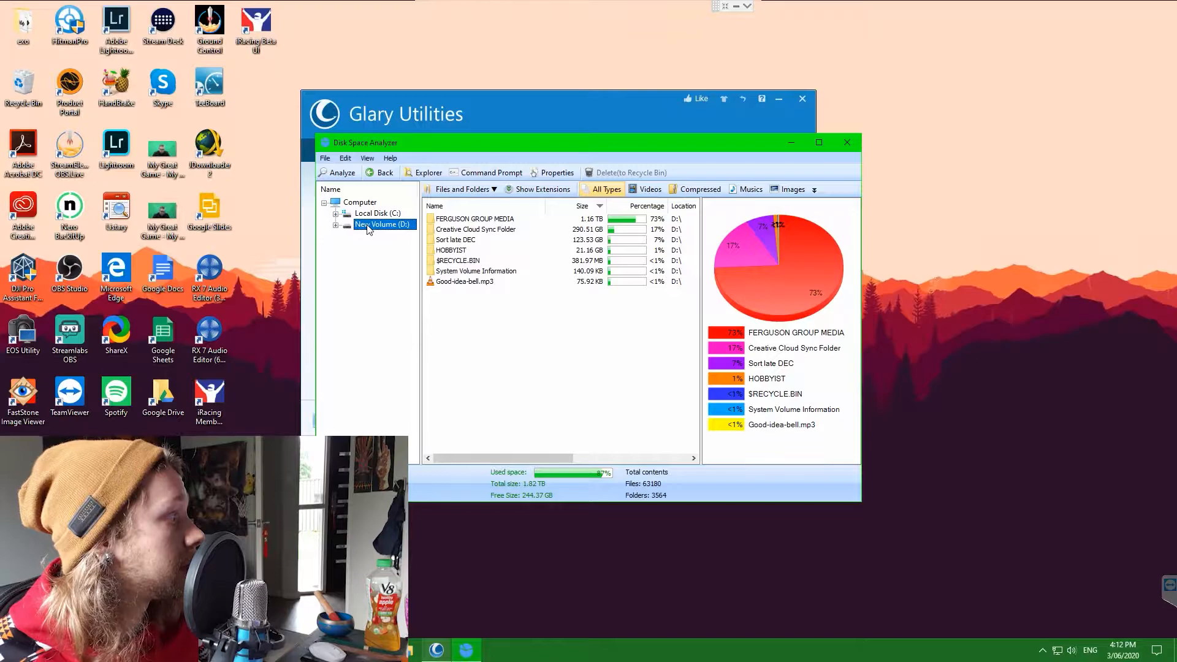
double_click(498, 221)
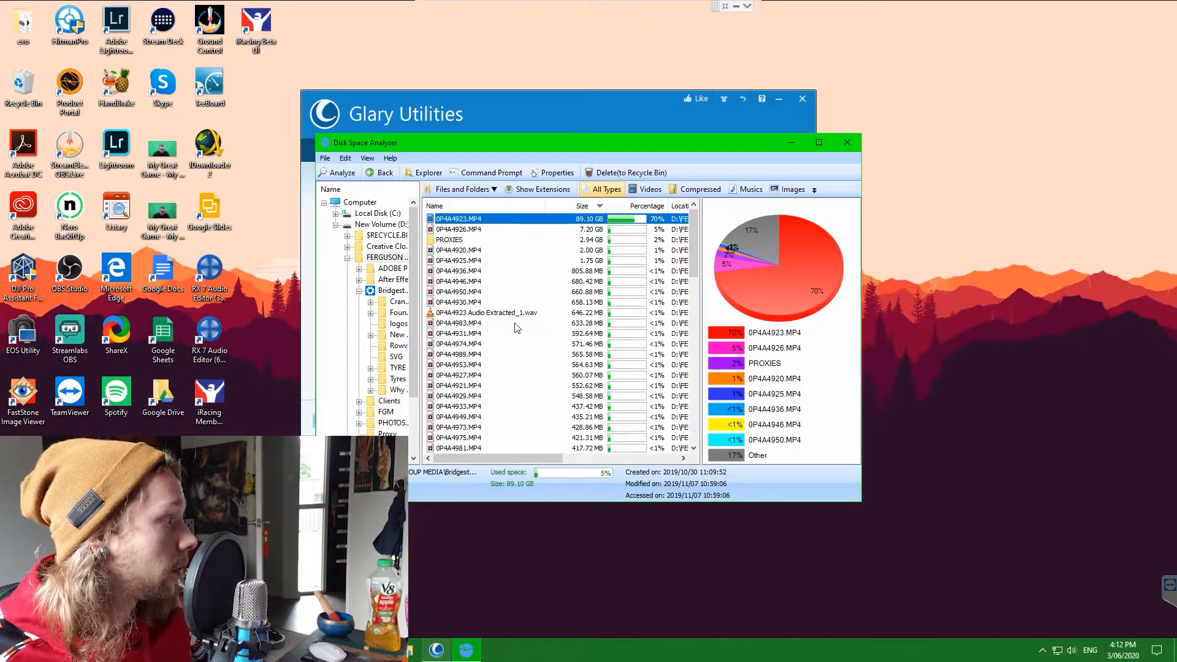
scroll(527, 368, "down", 18)
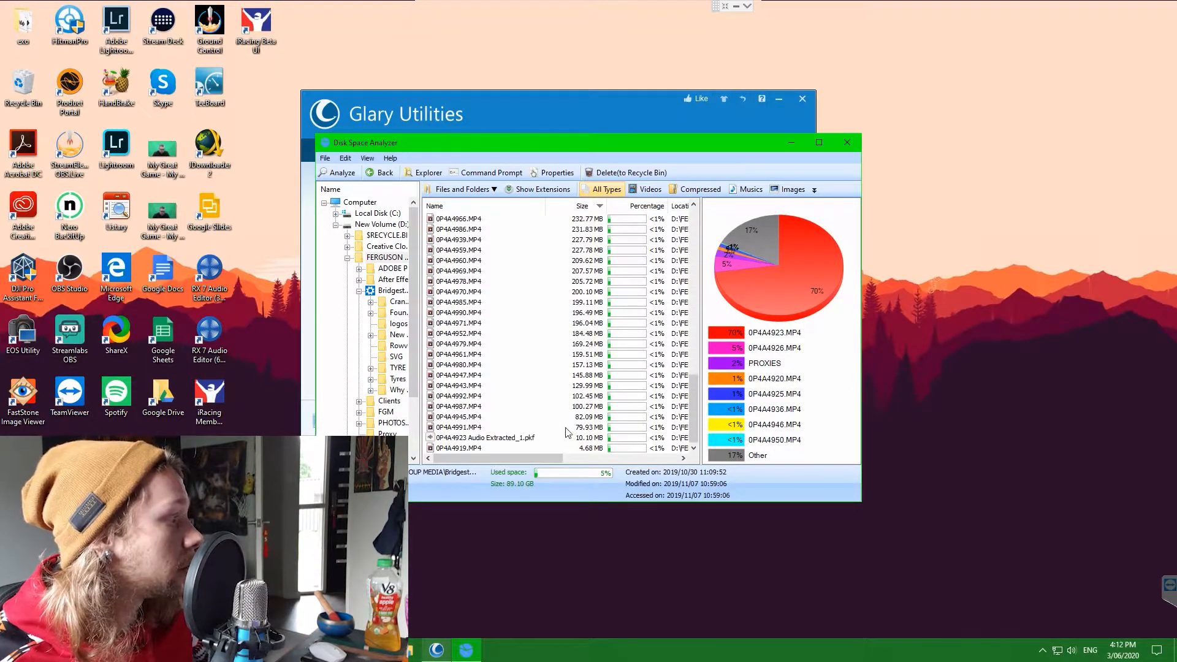
scroll(581, 388, "up", 15)
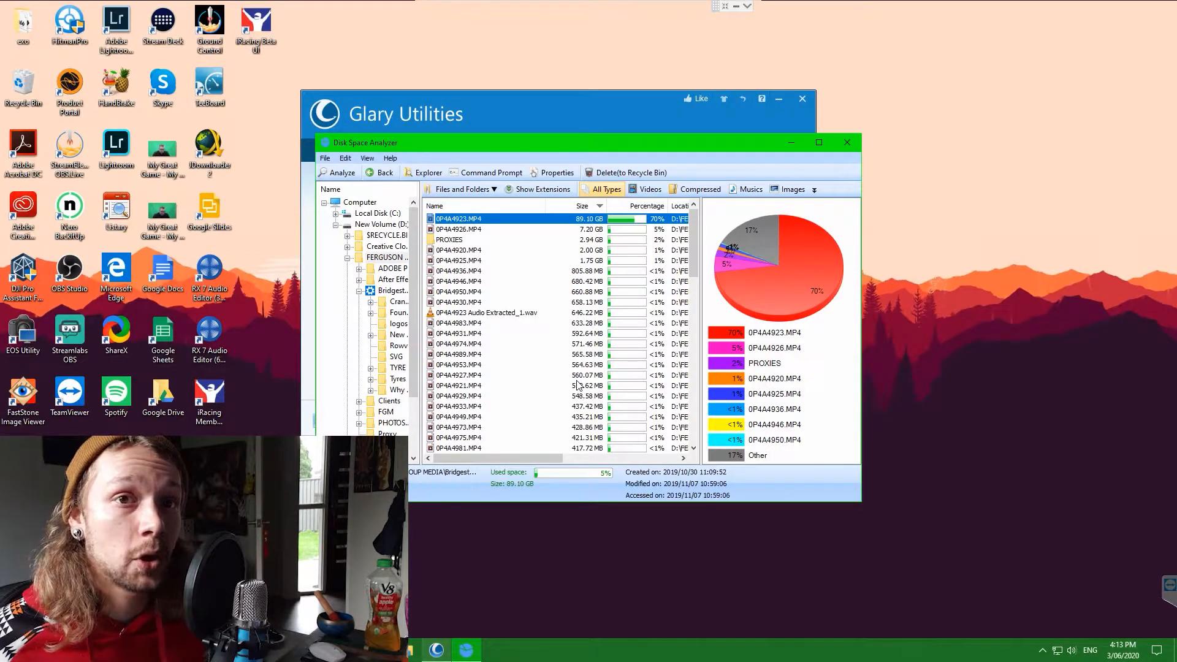
Show the largest clip, 0P4A4923.MP4, in its folder in File Explorer
left_click_drag(506, 145, 704, 133)
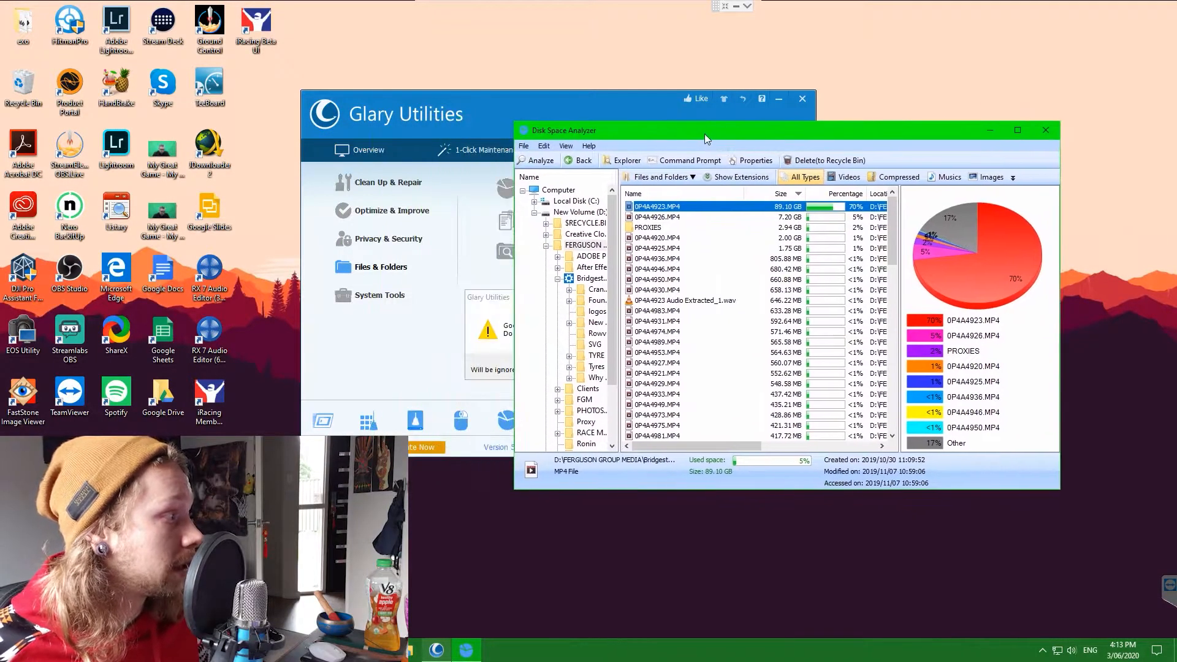
right_click(666, 209)
left_click(699, 233)
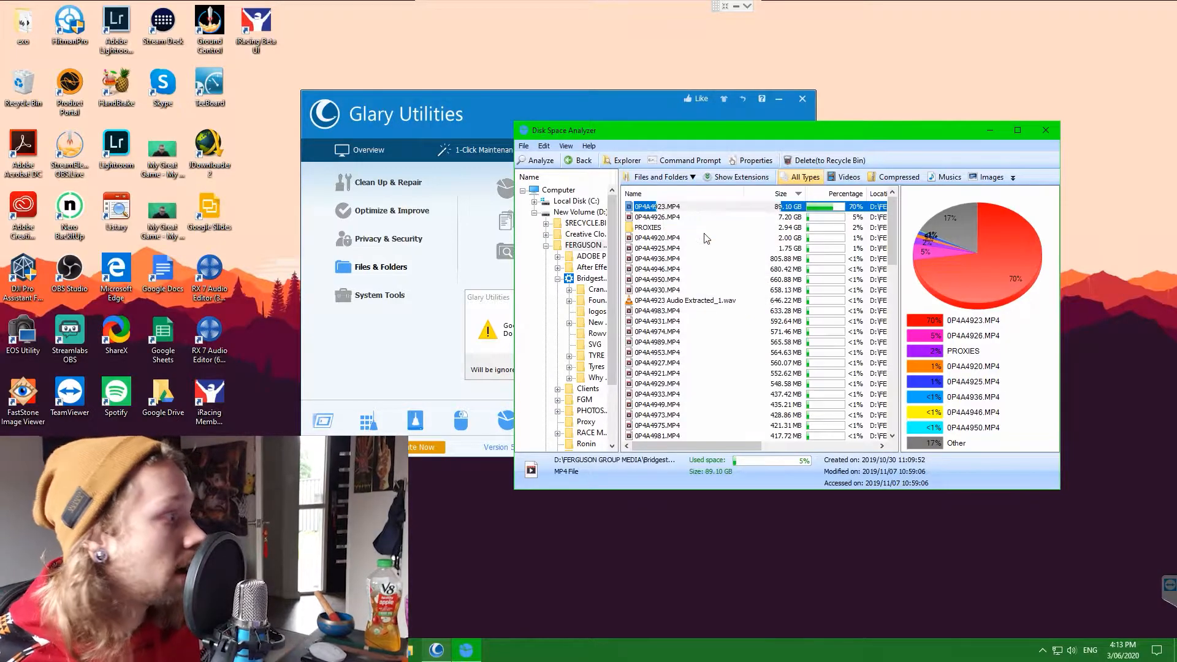
left_click_drag(612, 98, 718, 85)
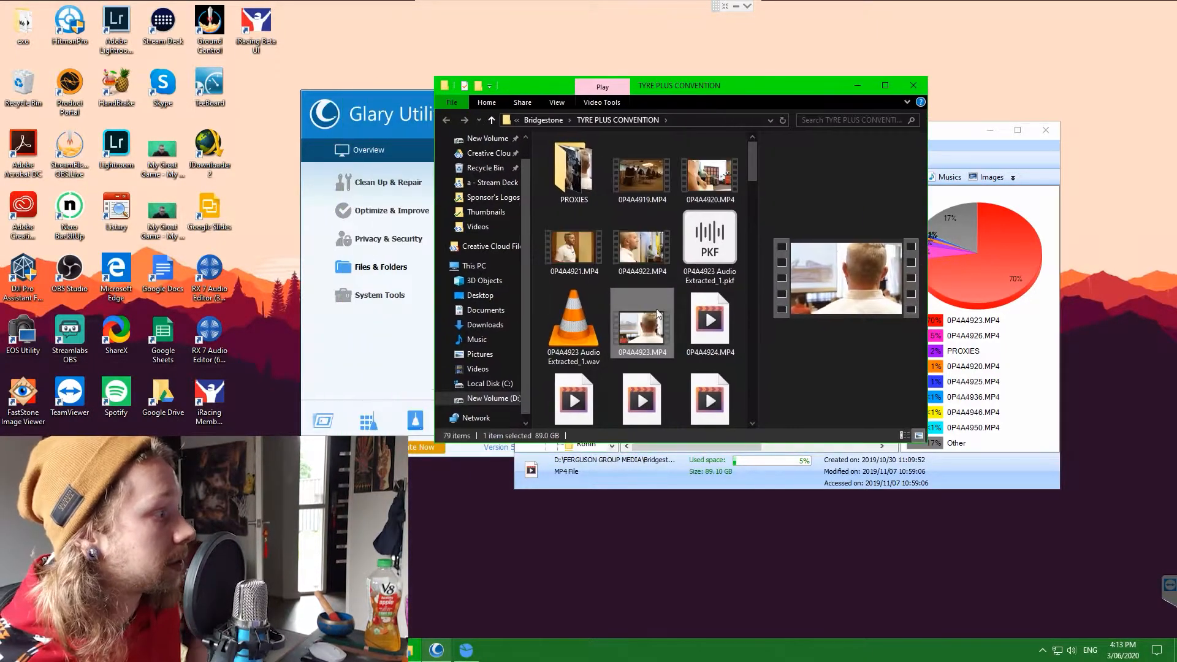
Look through the proxy clips in the PROXIES folder and return to the TYRE PLUS CONVENTION folder
double_click(577, 183)
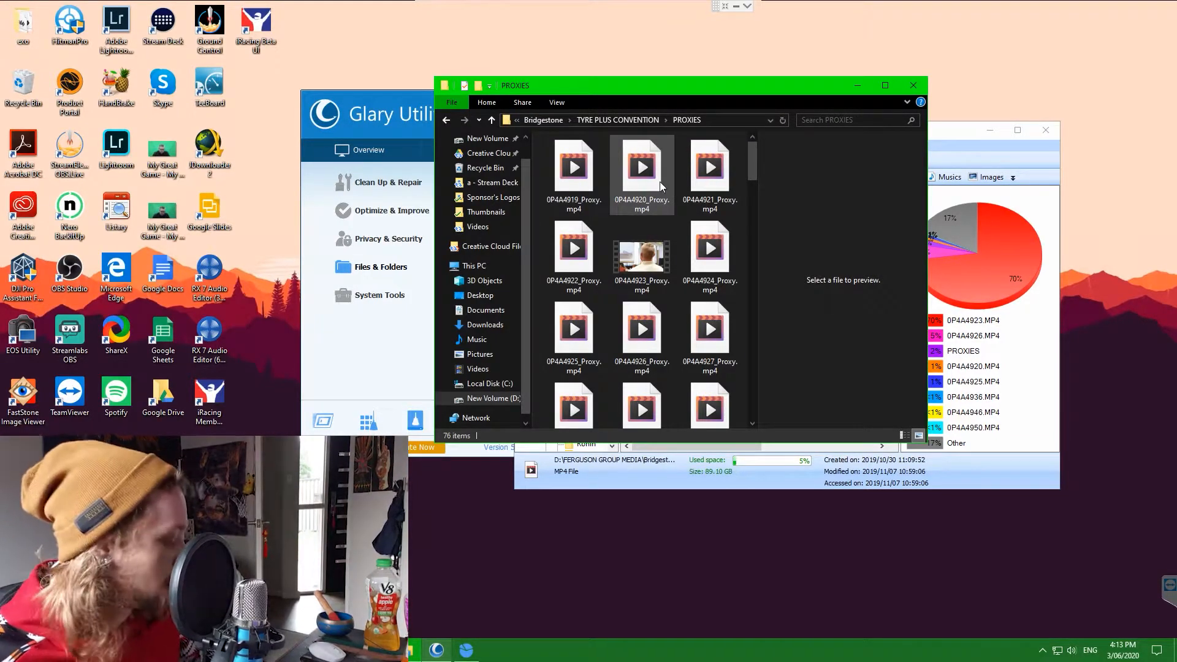
type("f")
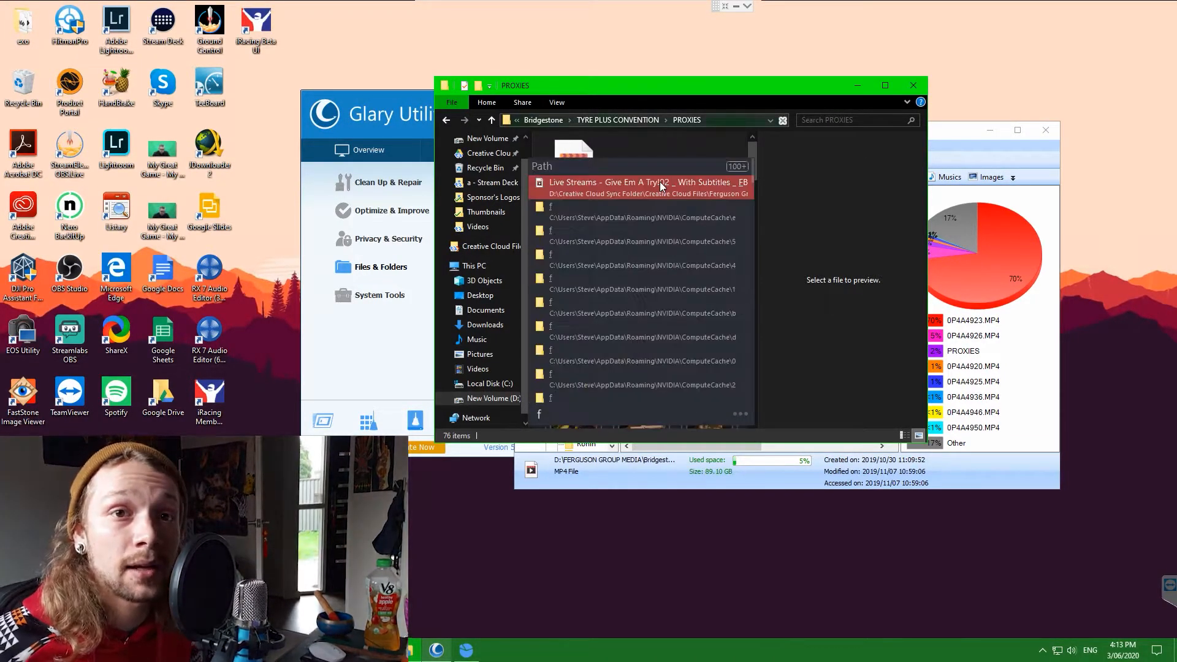
key("Escape")
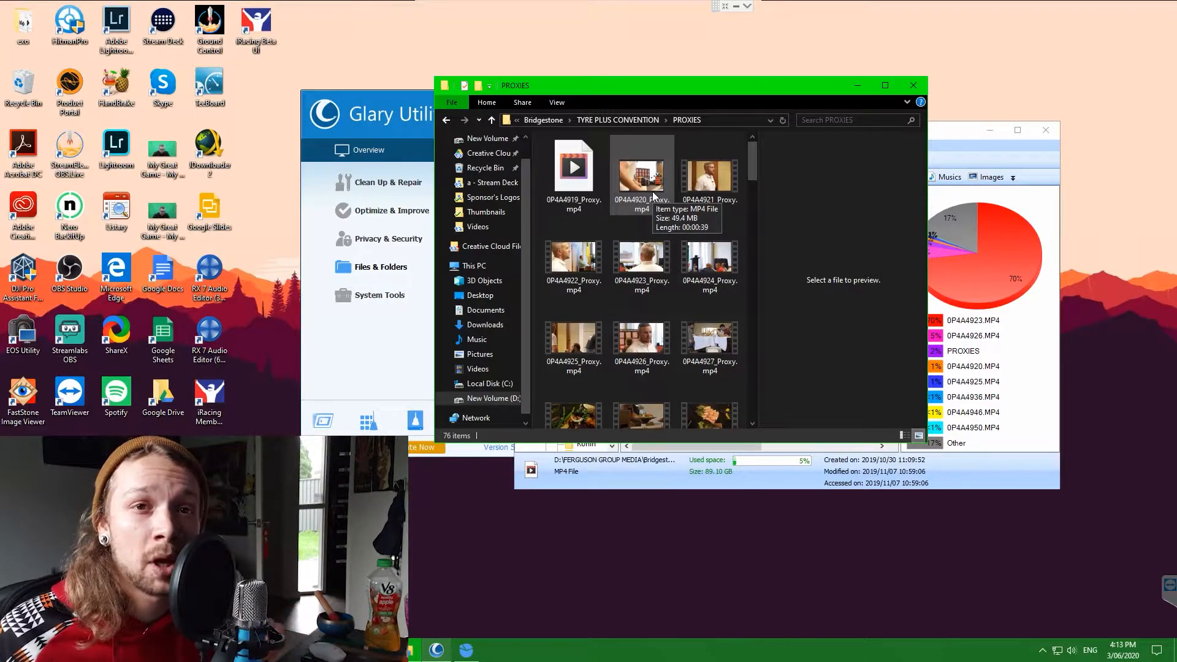
left_click(624, 120)
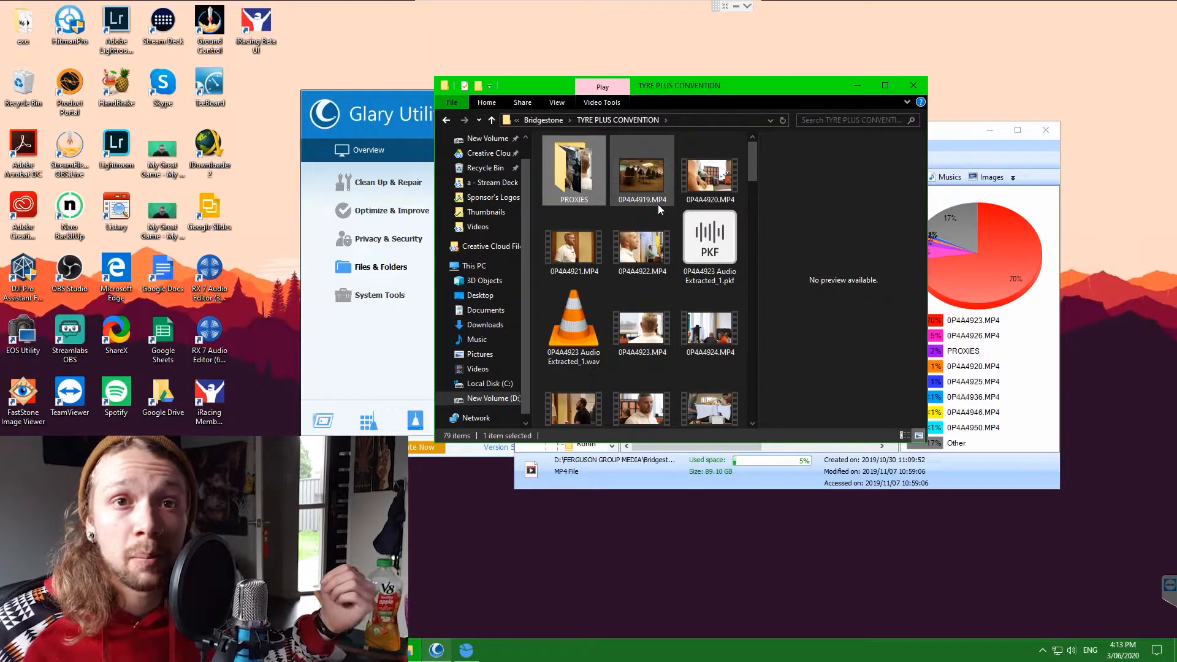
Preview a proxy clip from the PROXIES folder and the original clip 0P4A4921.MP4, closing the player each time
key("Return")
double_click(645, 185)
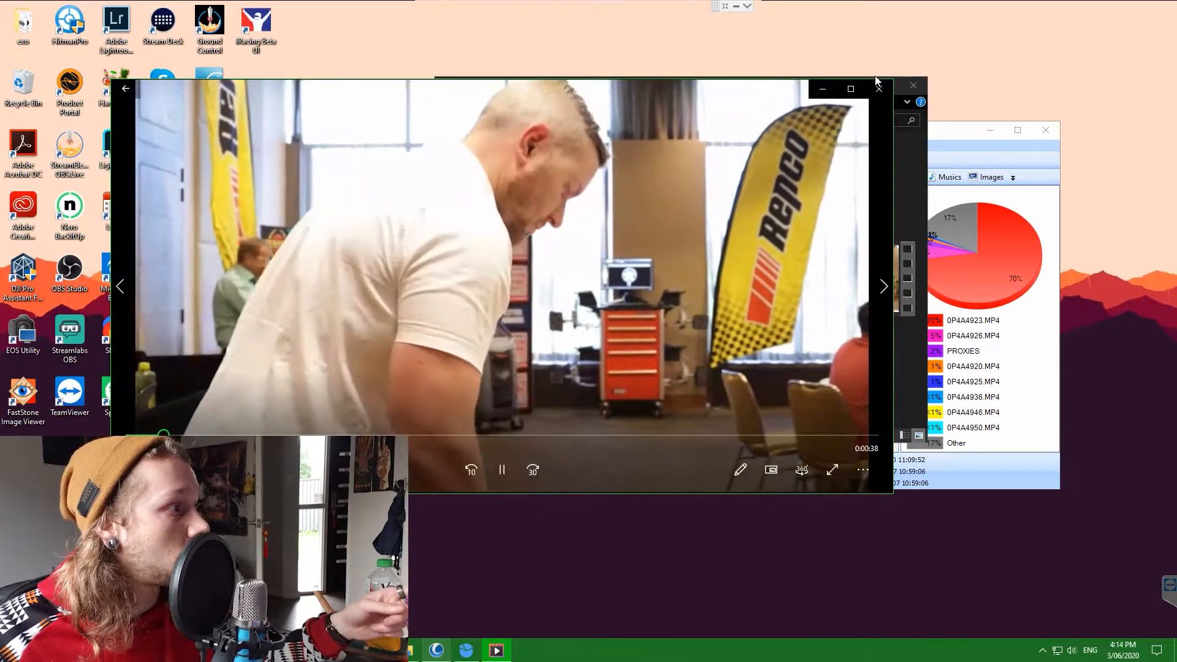
left_click(879, 89)
left_click(644, 120)
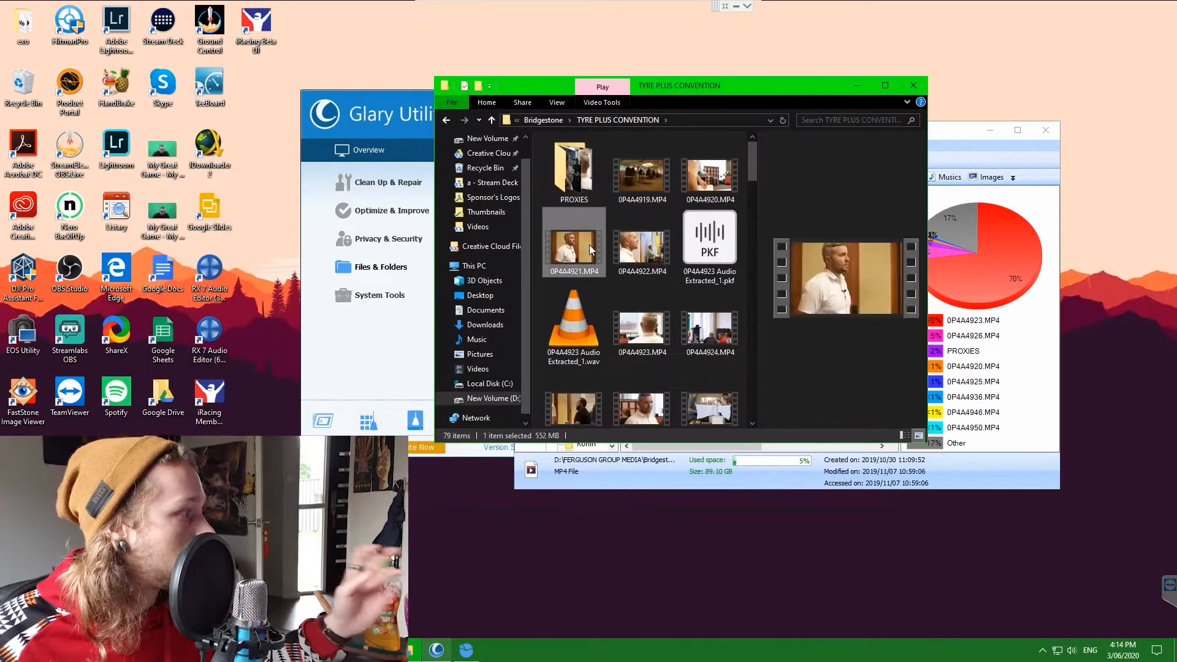
double_click(590, 244)
left_click(873, 97)
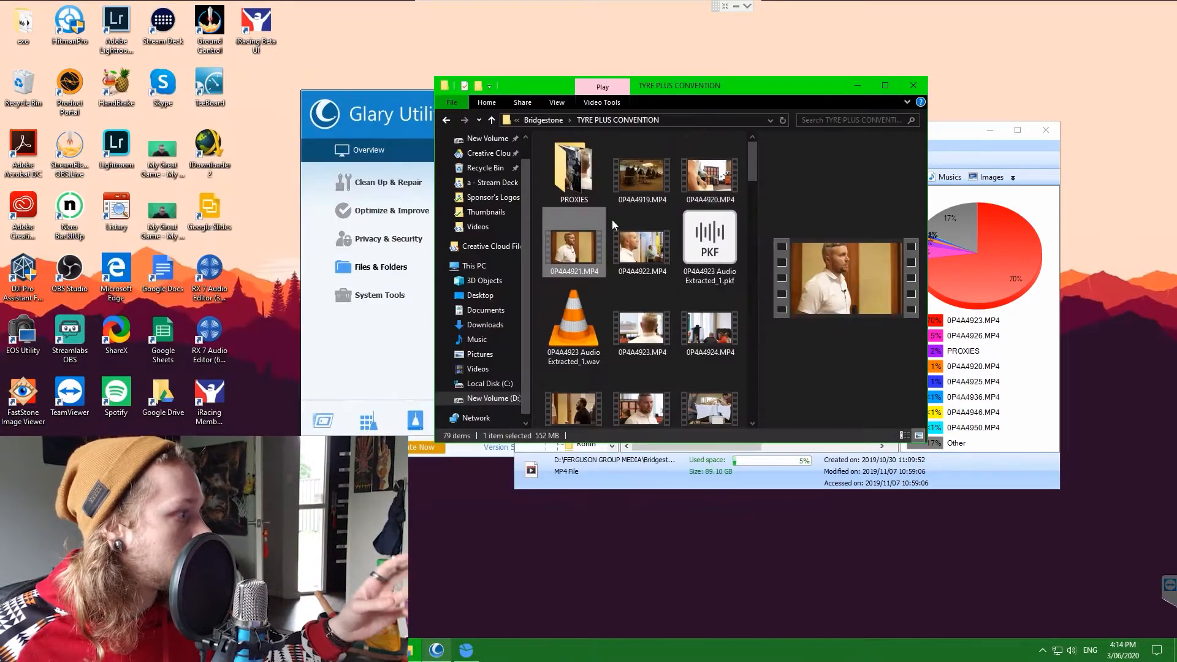
Check the frame width and height of the original clip 0P4A4920.MP4 in its detailed properties
double_click(723, 179)
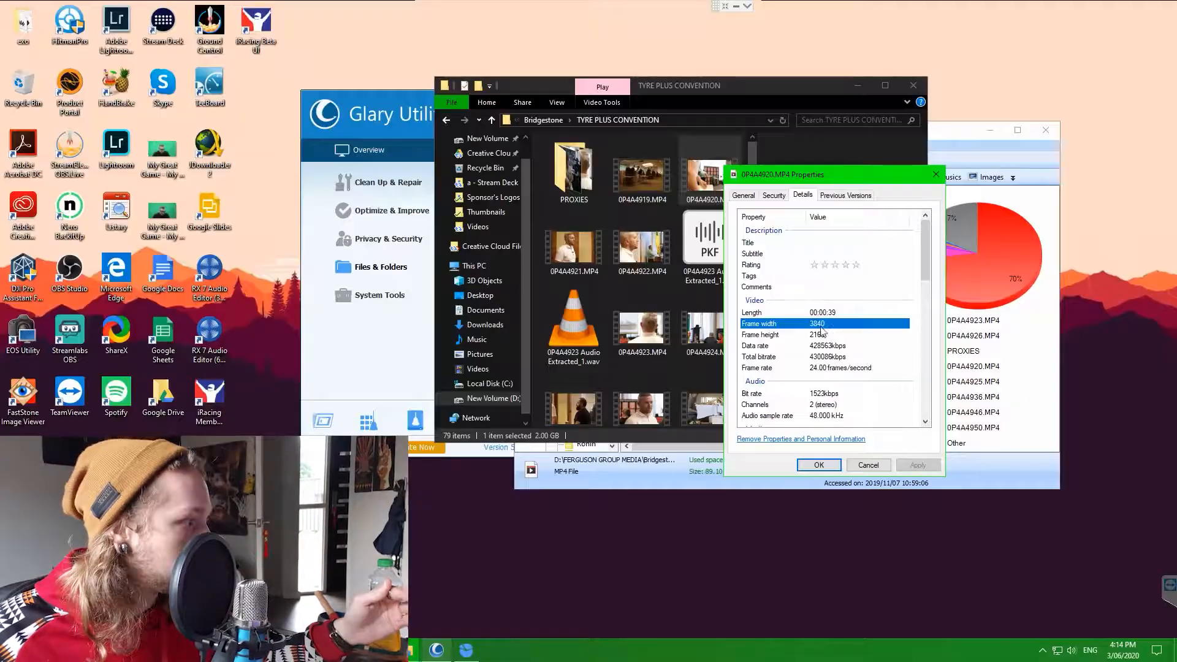
left_click(822, 334)
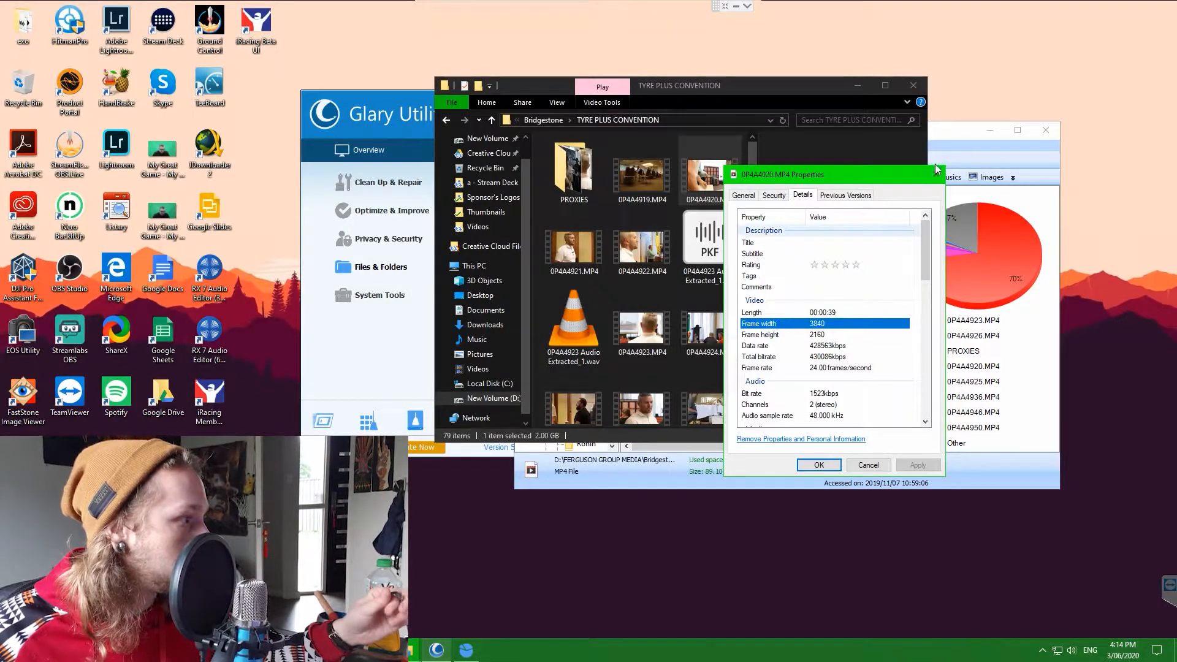
left_click(935, 174)
Check the frame size and data rate of 0P4A4922_Proxy.mp4 in PROXIES and select the original 0P4A4922.MP4 in the parent folder
double_click(573, 171)
left_click(704, 182)
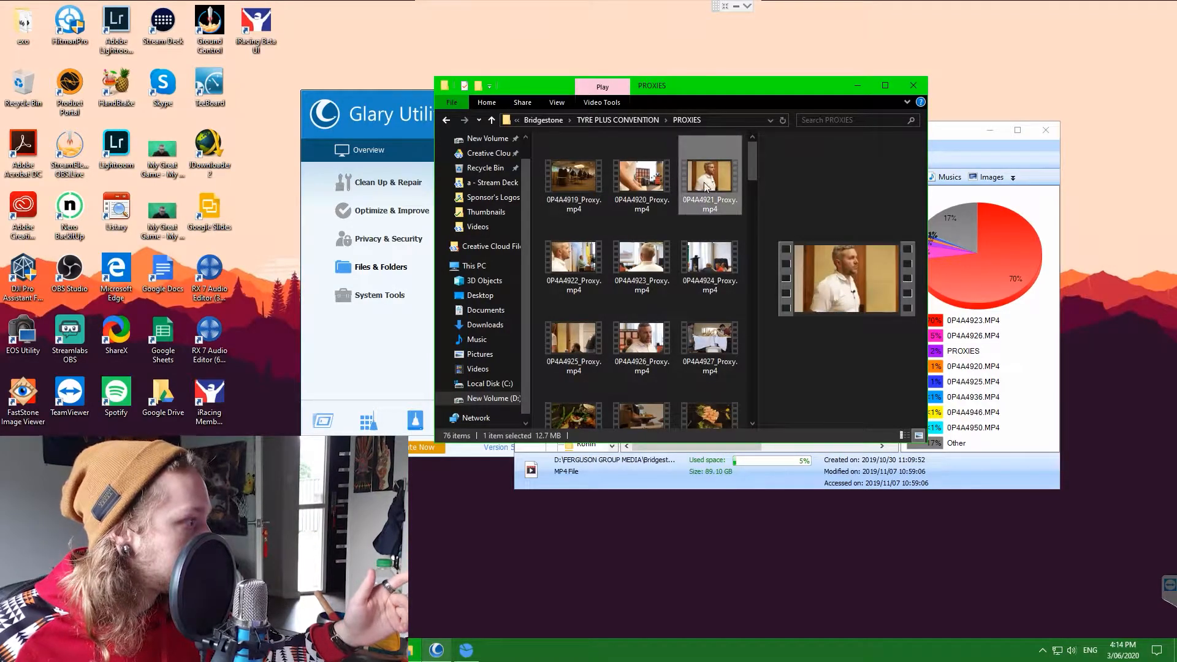
right_click(593, 258)
left_click(667, 589)
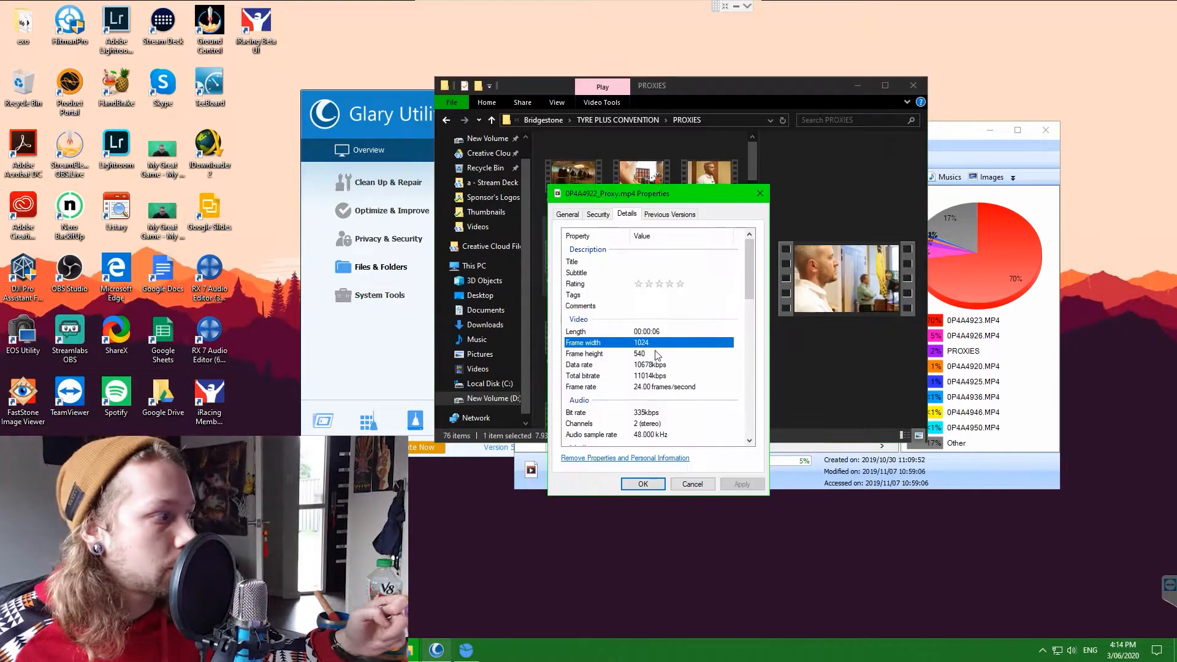
left_click(645, 355)
left_click(655, 366)
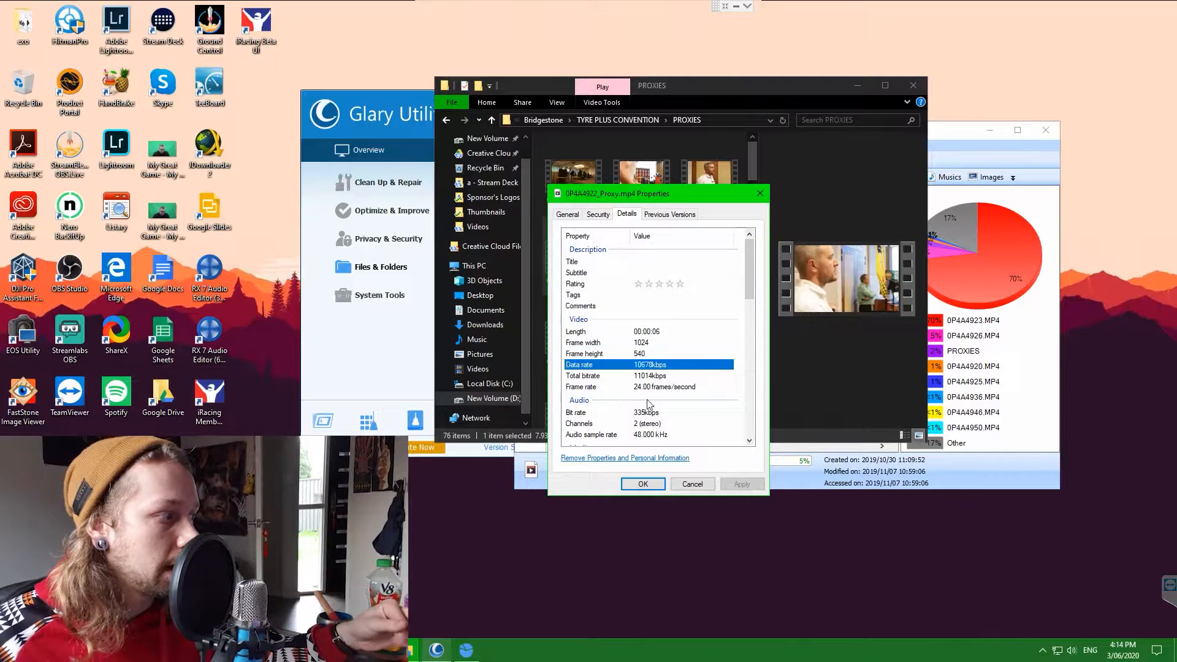
left_click(759, 194)
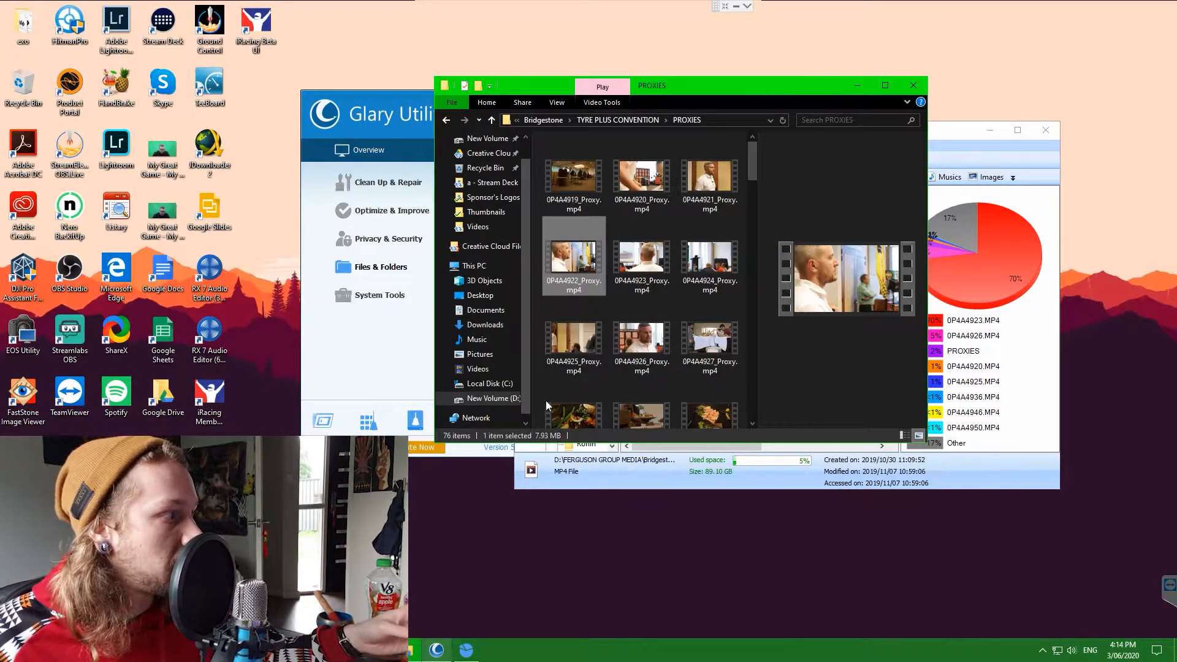
left_click(636, 118)
left_click(634, 259)
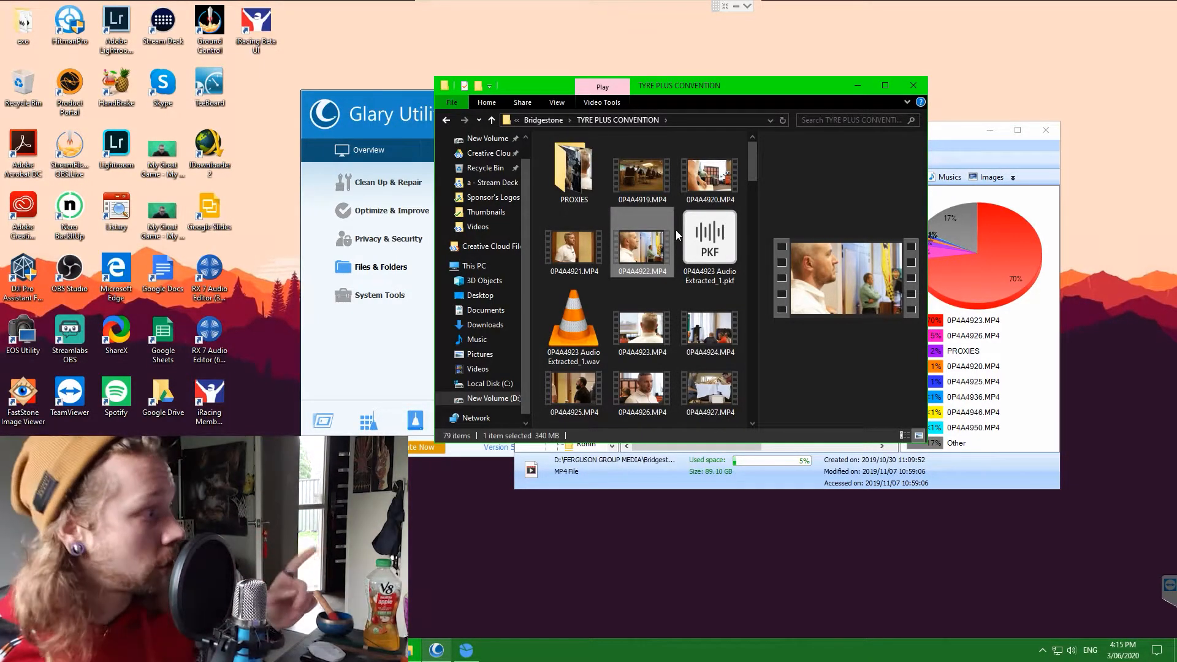
Launch HandBrake and bring the TYRE PLUS CONVENTION folder window back in front of it
key("super")
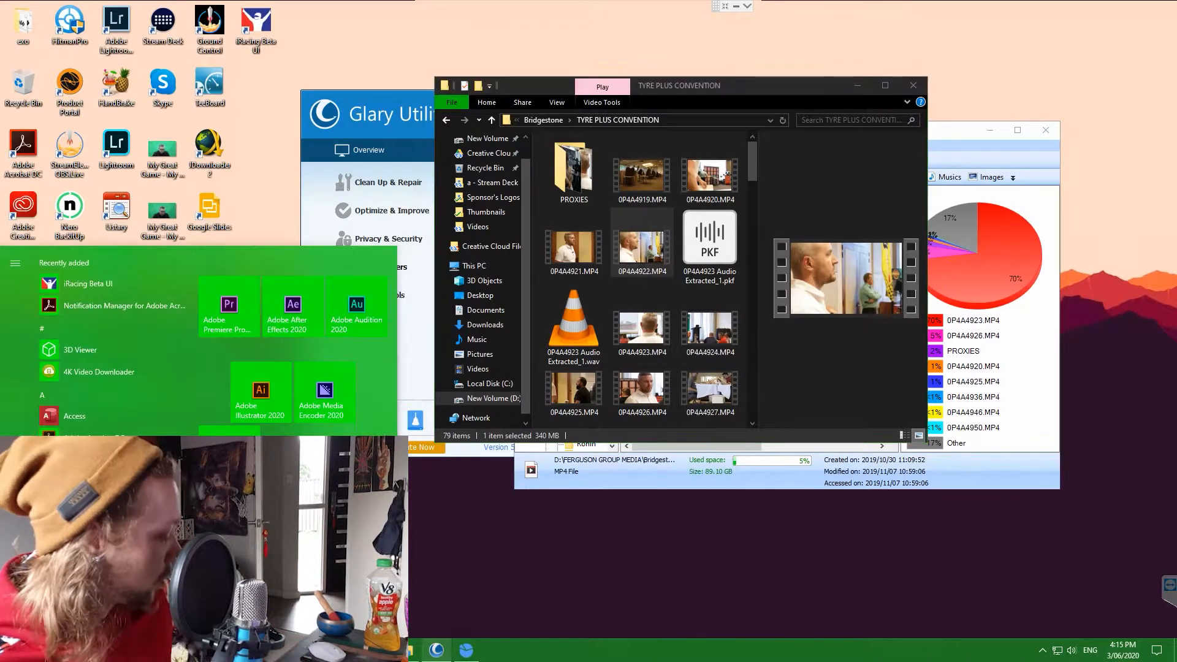
type("ha")
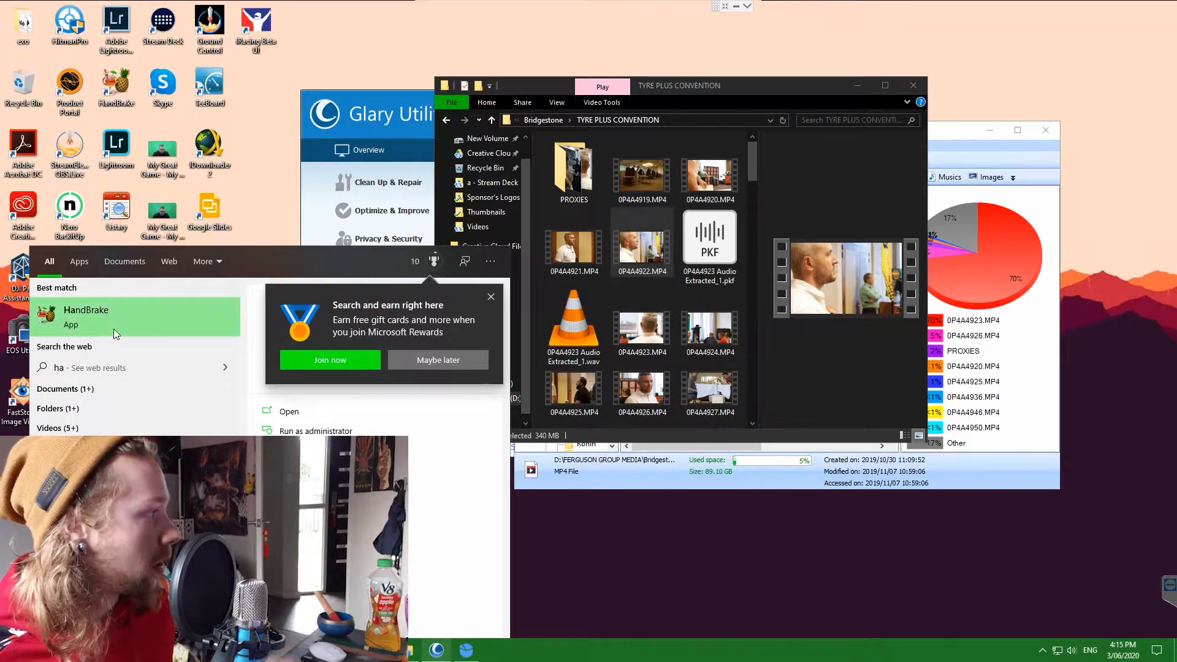
left_click(113, 324)
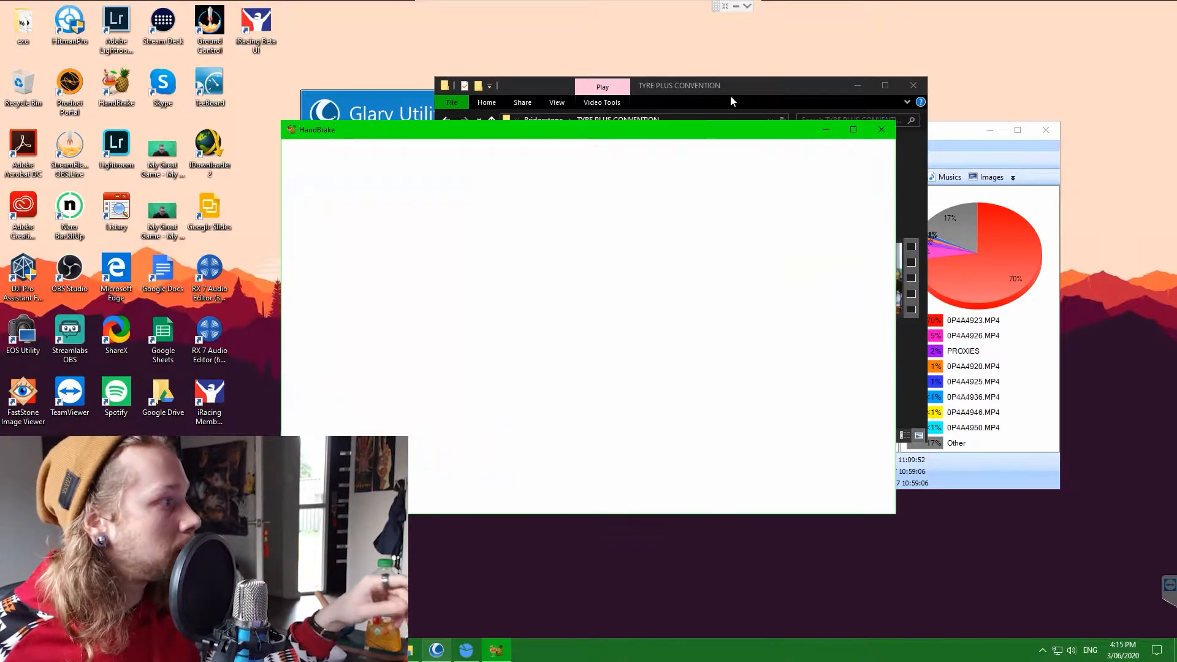
left_click_drag(729, 92, 814, 71)
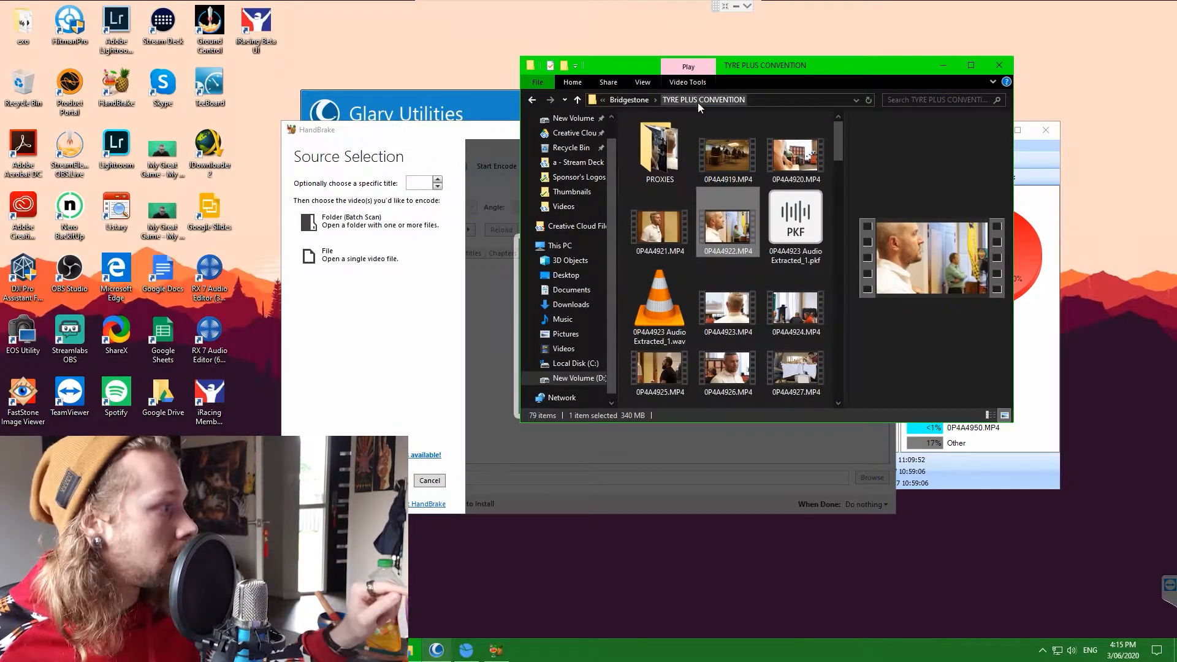
Move the PROXIES folder out of TYRE PLUS CONVENTION into the parent Bridgestone folder, and look through the remaining original clips
left_click(668, 160)
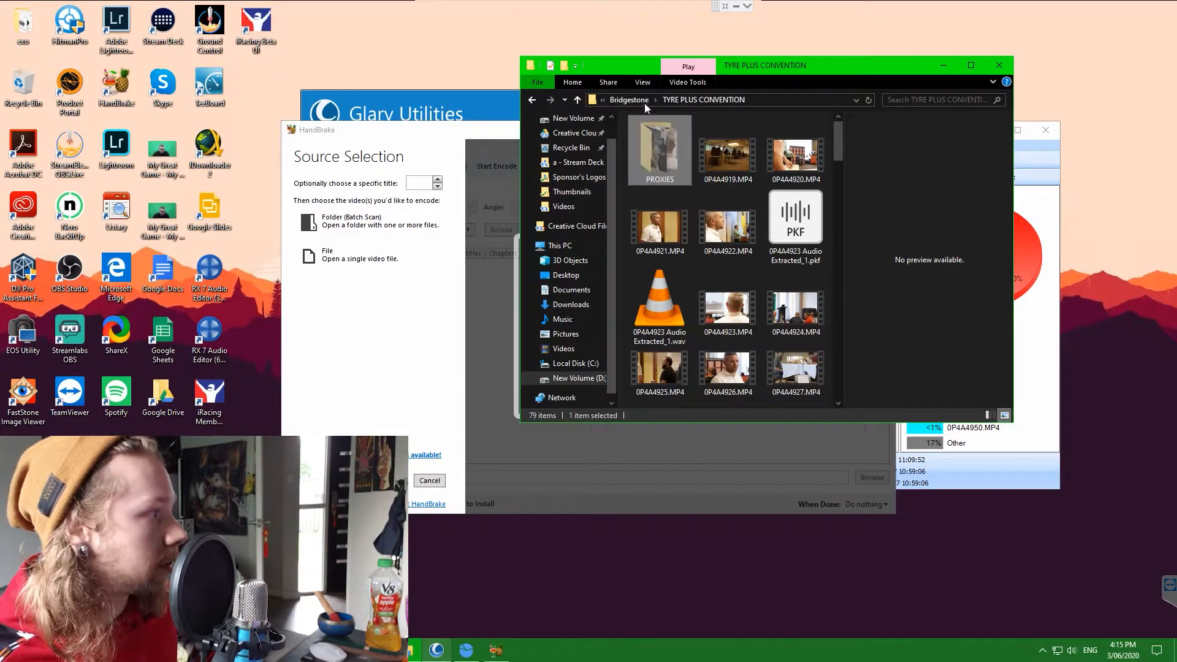
left_click(638, 101)
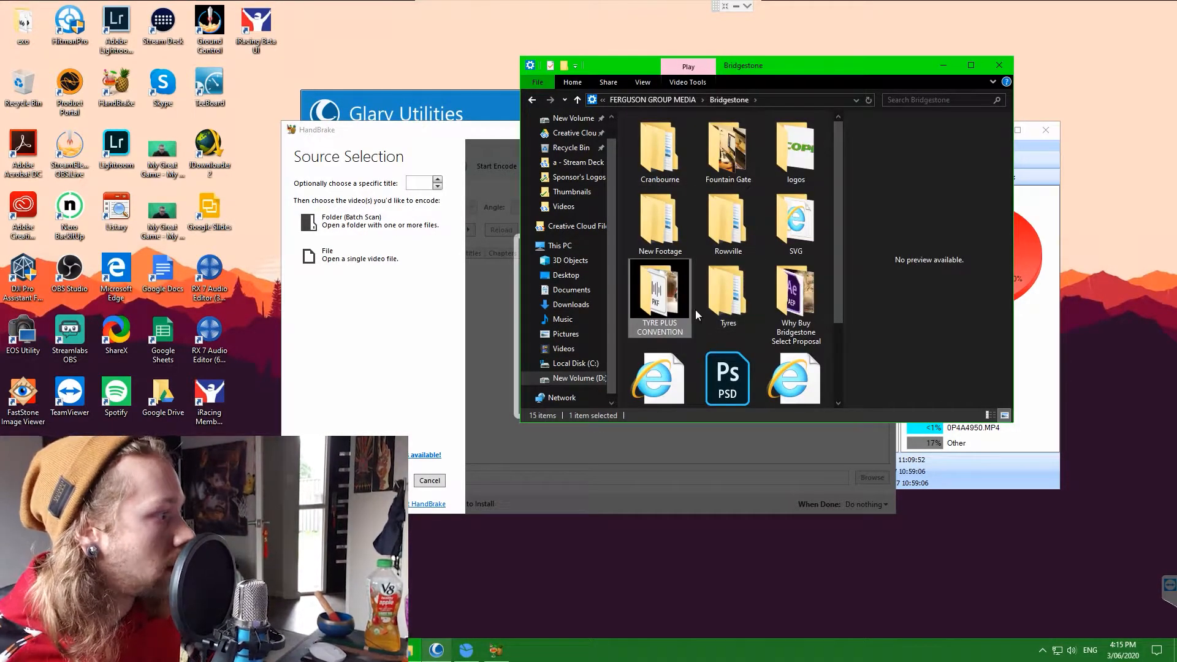
key("ctrl+v")
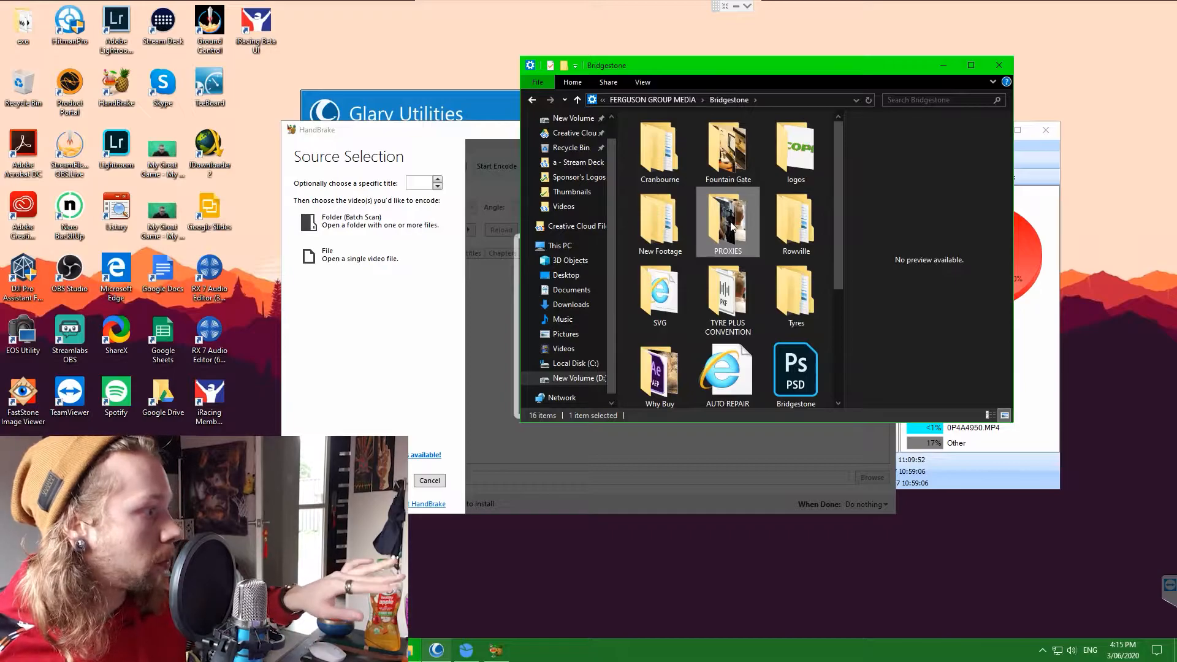
double_click(734, 301)
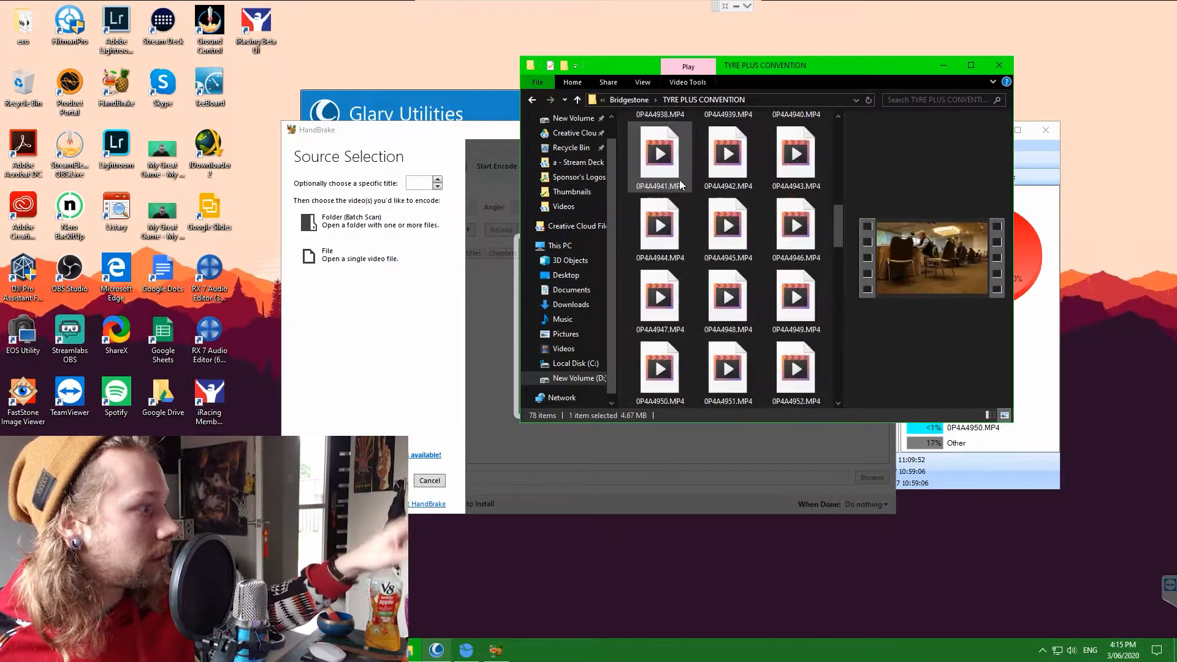
scroll(759, 330, "down", 10)
scroll(760, 347, "up", 15)
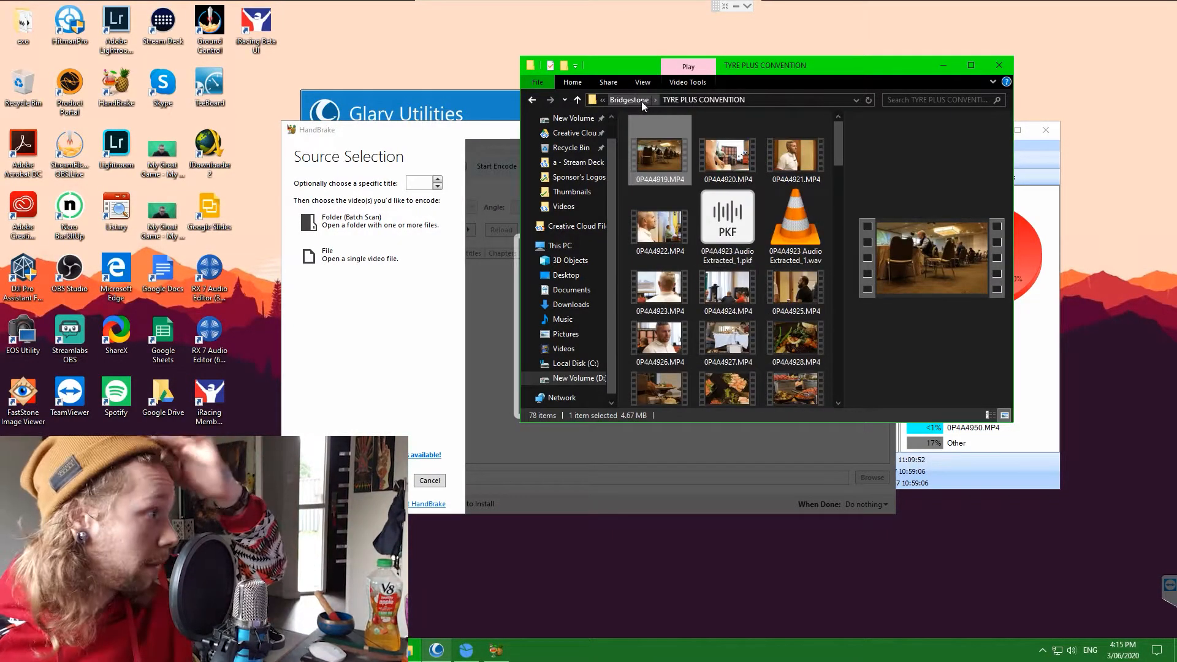
Load the Bridgestone folder TYRE PLUS CONVENTION into HandBrake as a batch scan source
left_click(331, 221)
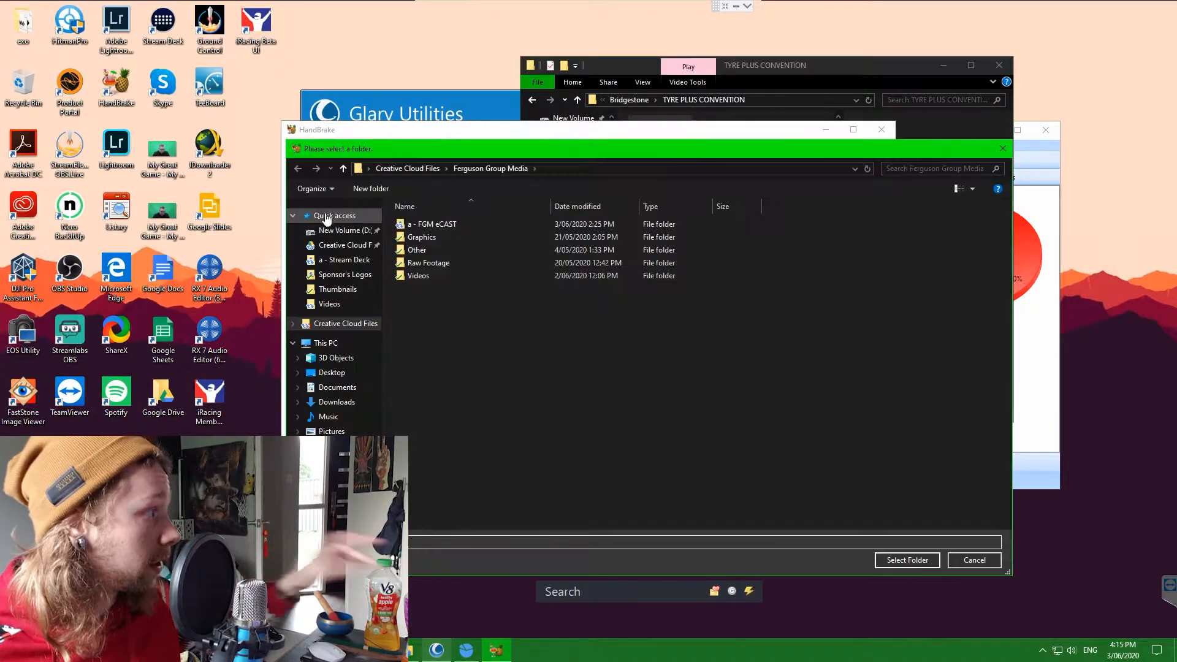
left_click_drag(403, 149, 503, 152)
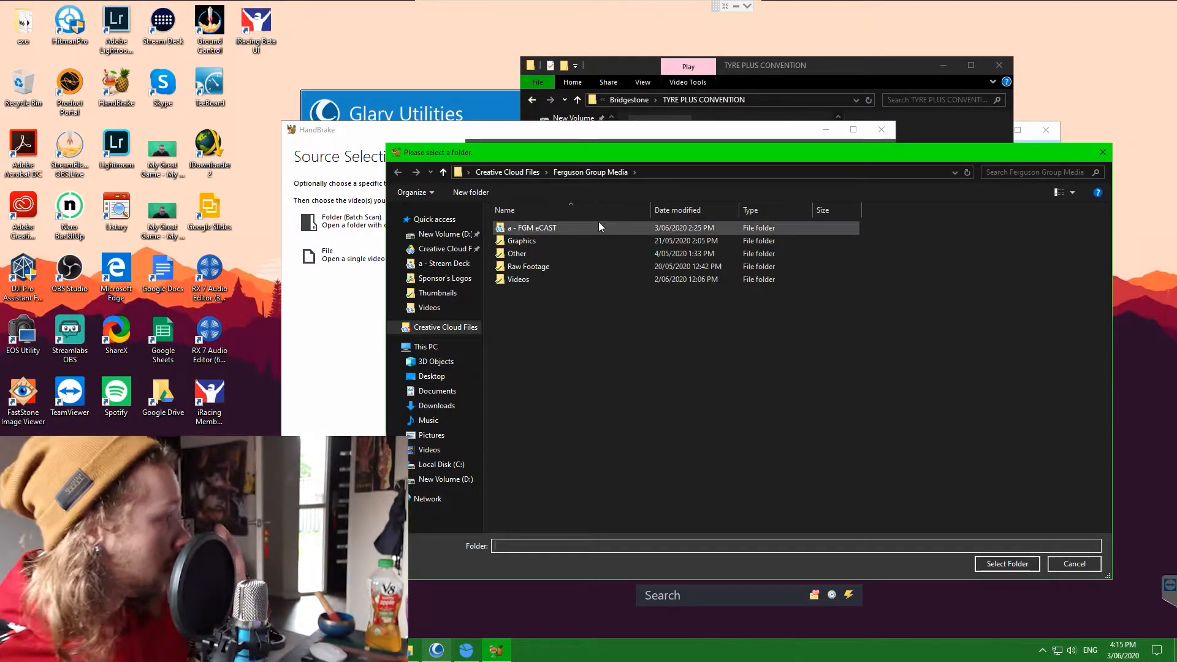
left_click(814, 72)
left_click(1027, 278)
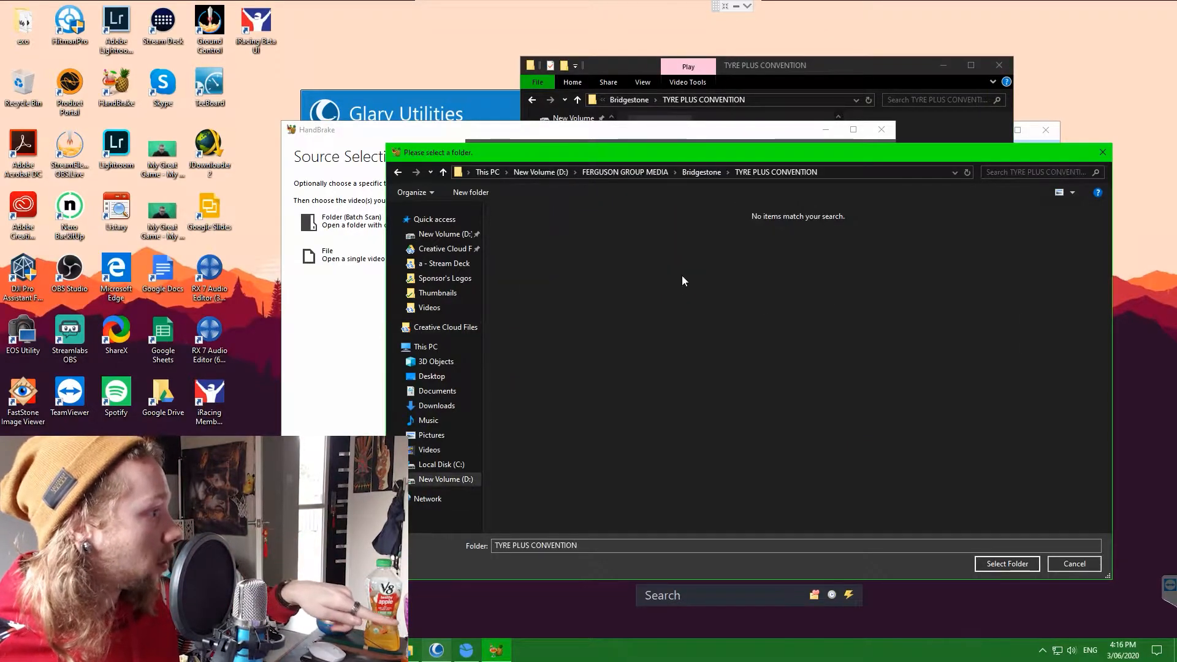
left_click(1007, 564)
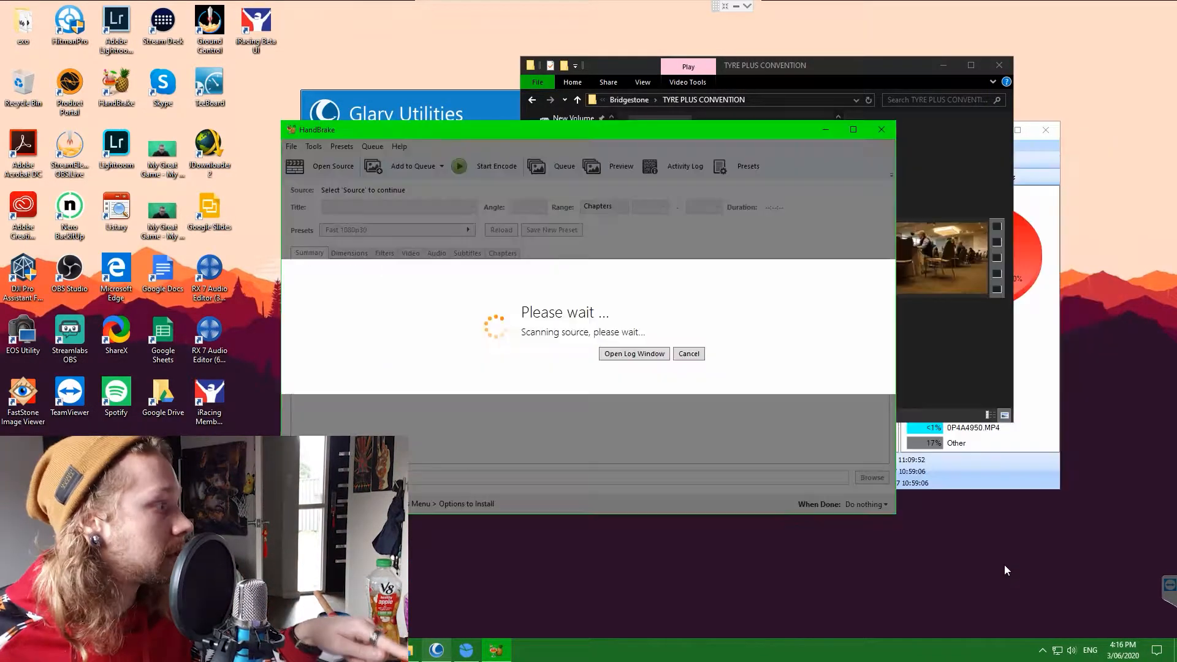
Check the total size of the TYRE PLUS CONVENTION folder in Disk Space Analyzer
left_click(1040, 336)
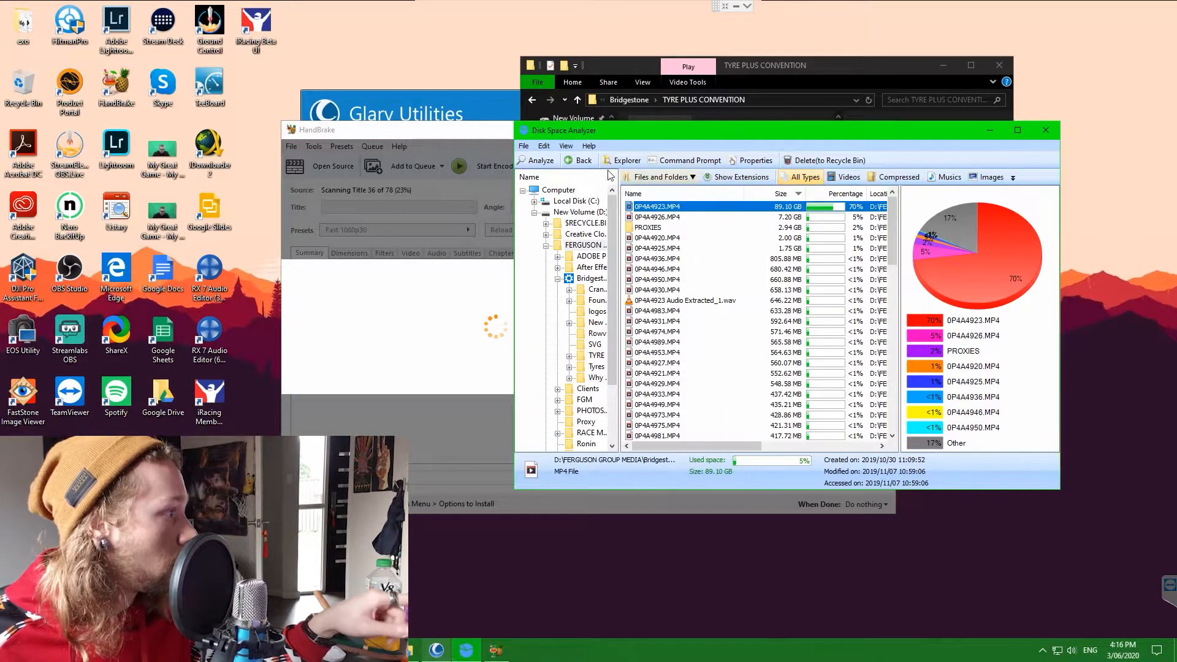
left_click(583, 161)
left_click(694, 208)
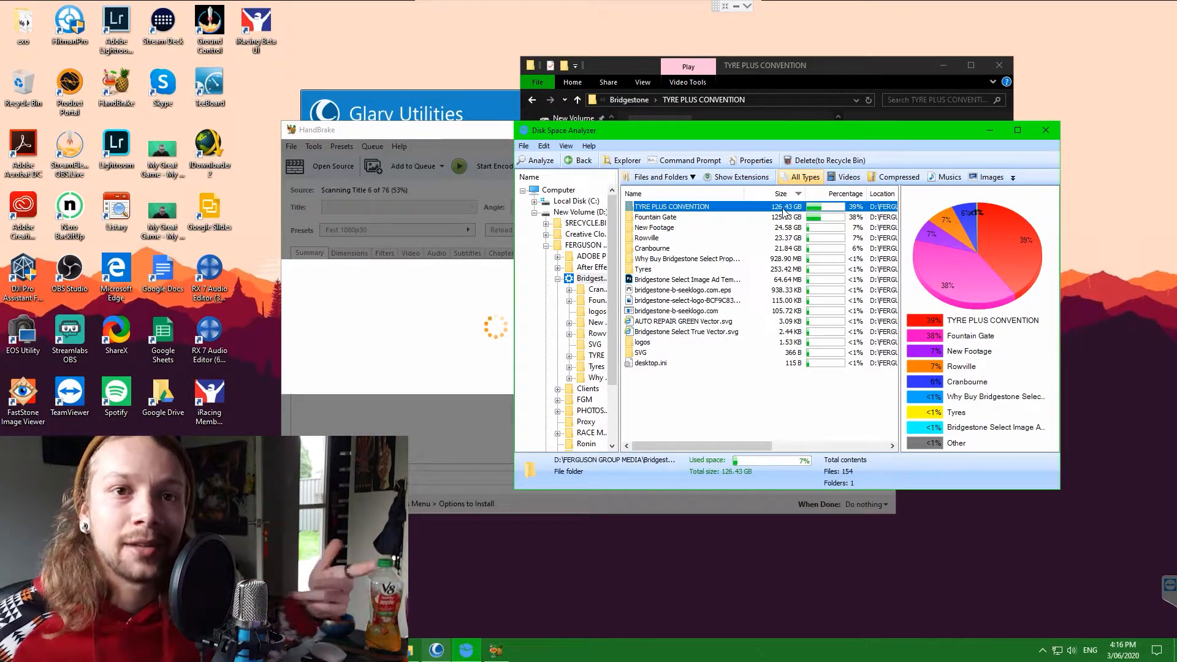
In HandBrake's output file preferences, choose D:\FERGUSON GROUP MEDIA\Proxy as the default path
left_click_drag(453, 130, 447, 125)
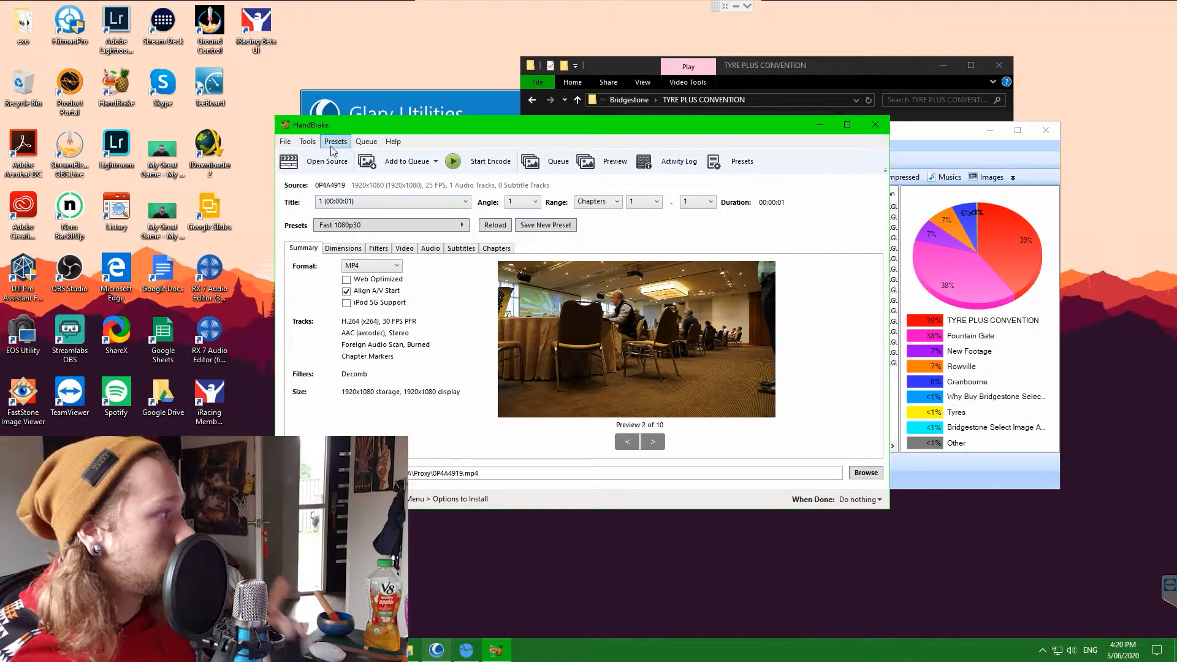
left_click(307, 141)
left_click(338, 189)
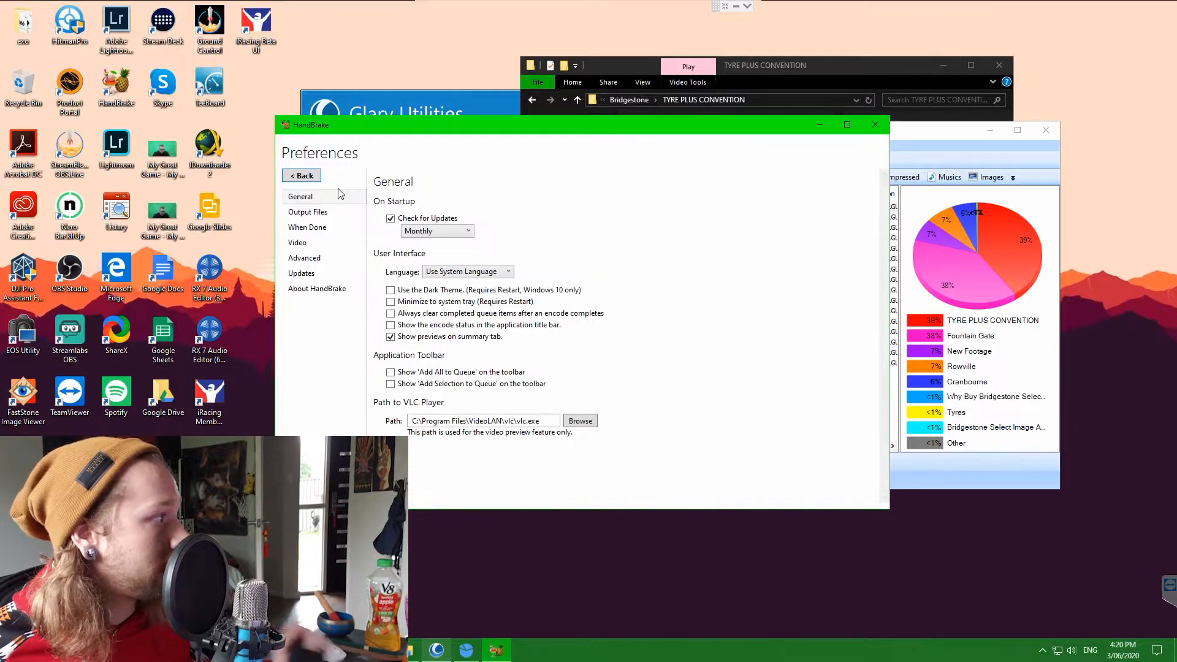
left_click(323, 211)
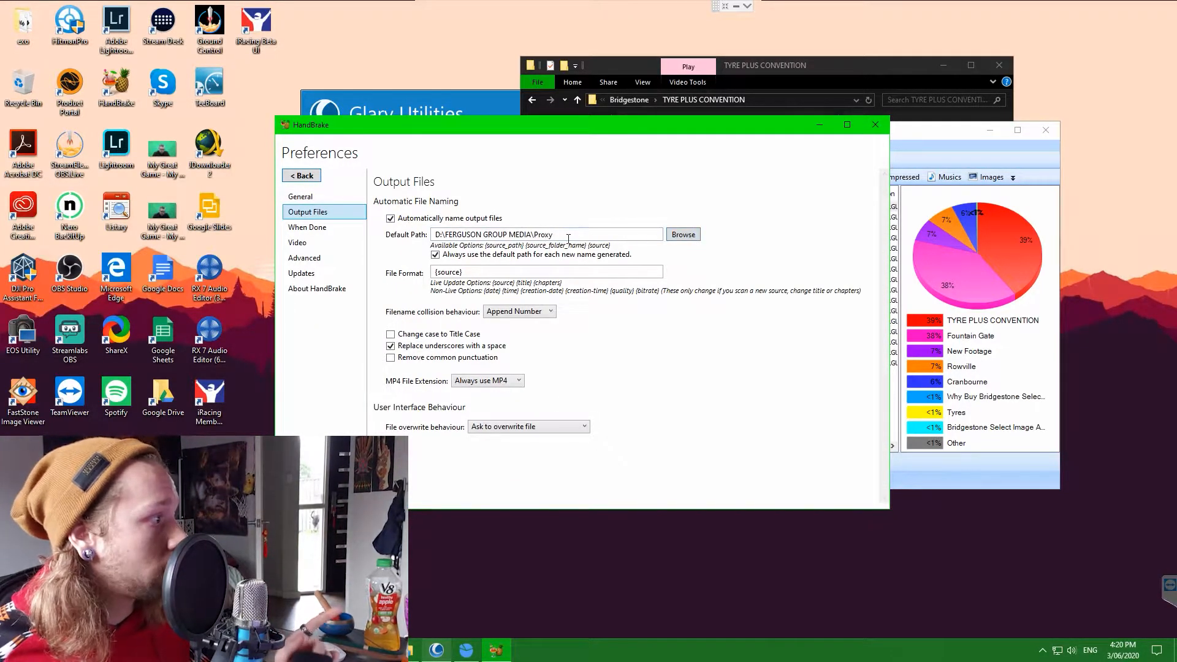
left_click(692, 238)
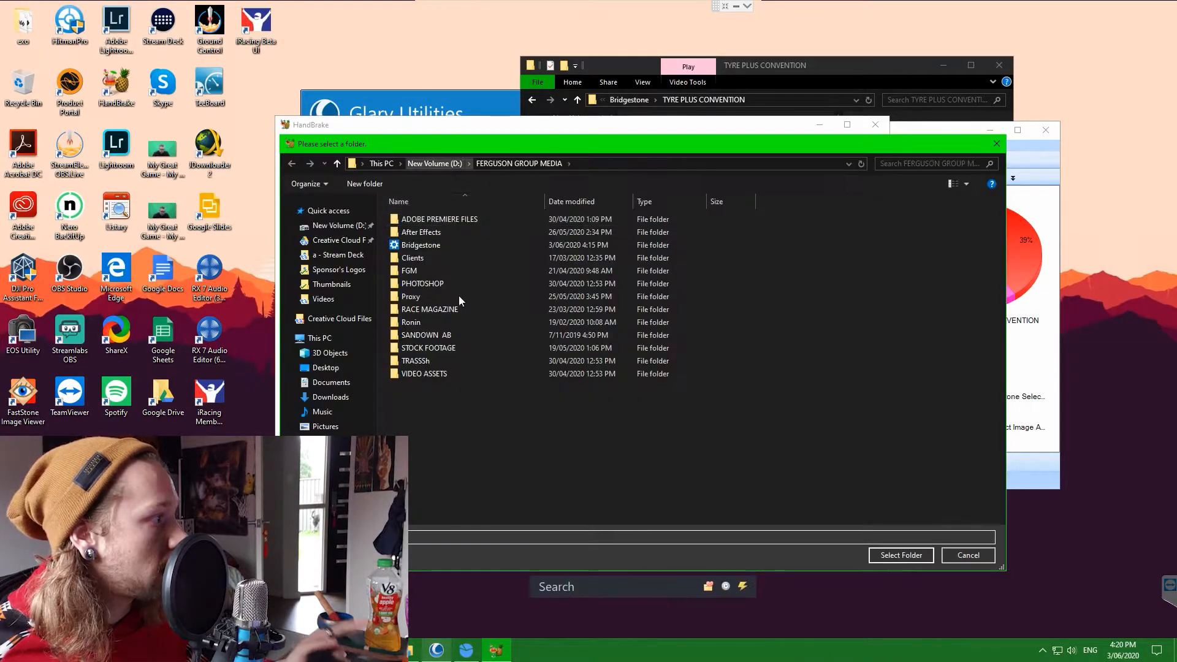
left_click(900, 555)
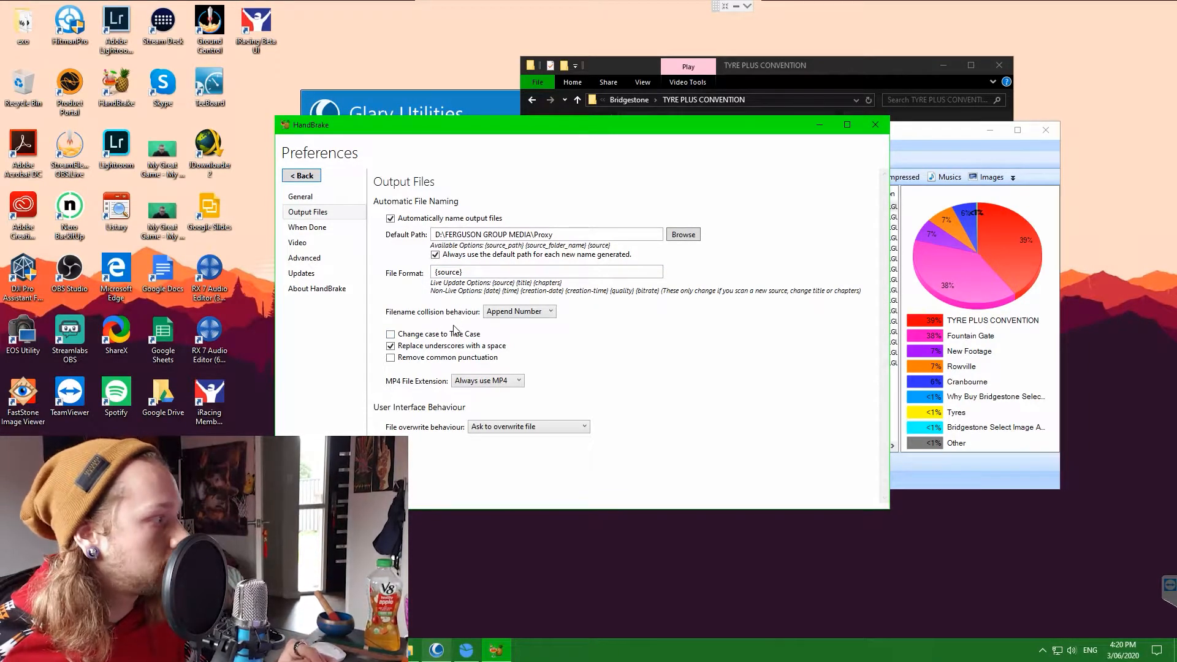
Turn off replacing underscores with a space, keep "Always use MP4" and "Ask to overwrite file", and leave the preferences
left_click(391, 347)
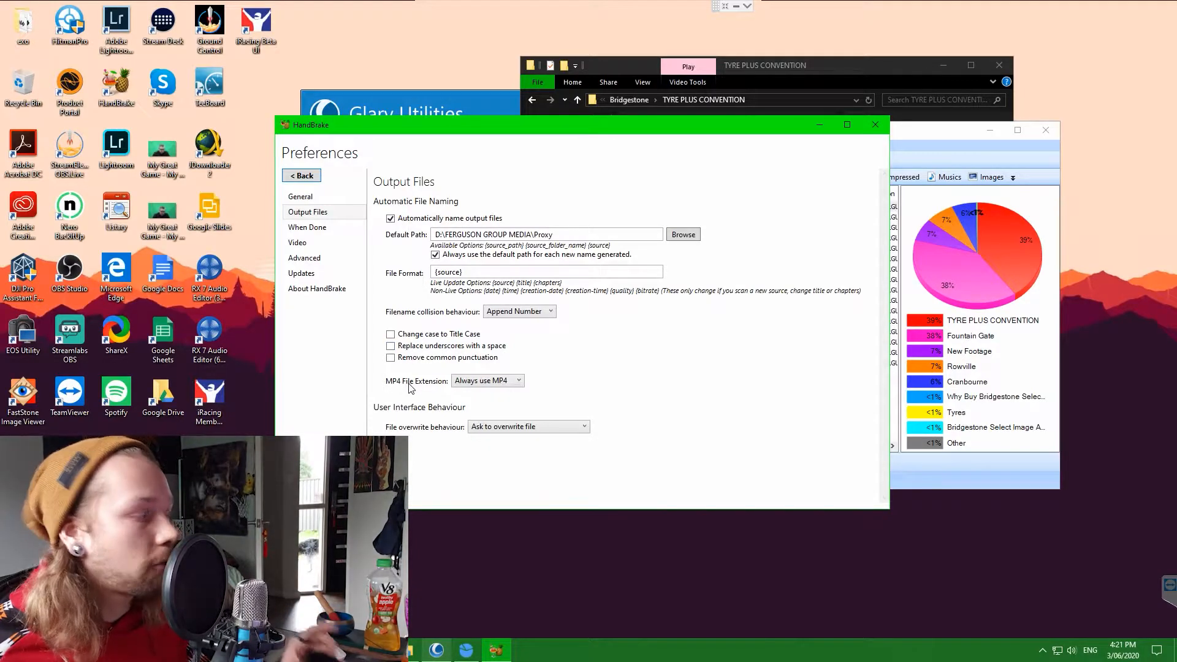
left_click(487, 381)
left_click(472, 393)
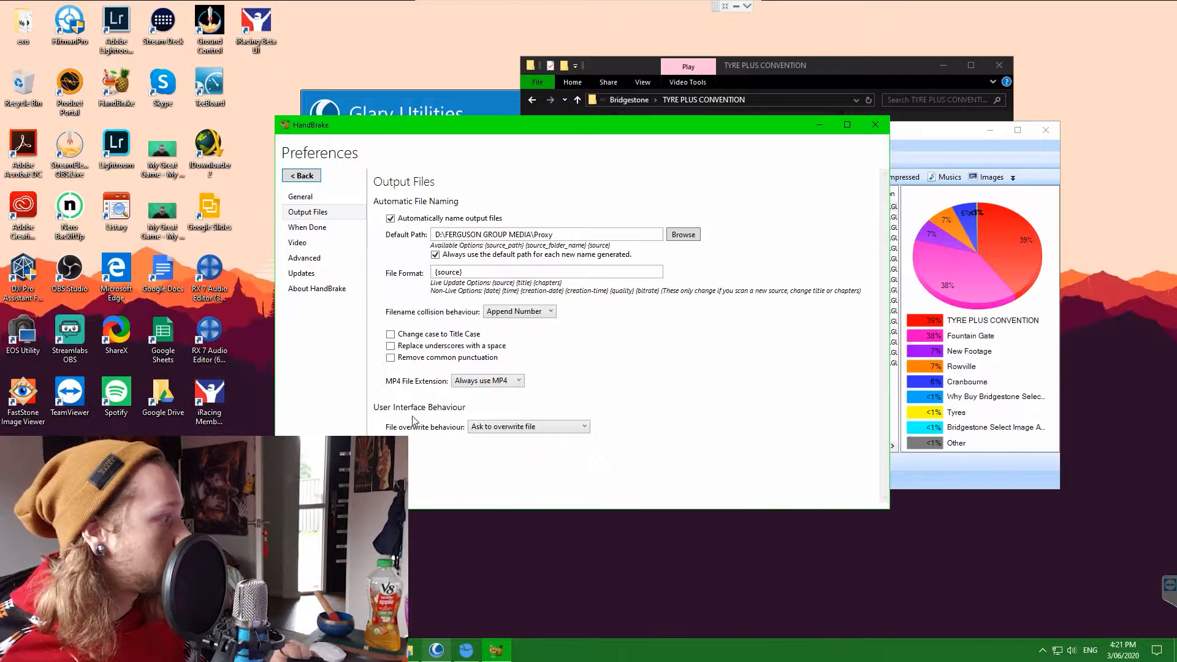
left_click(494, 427)
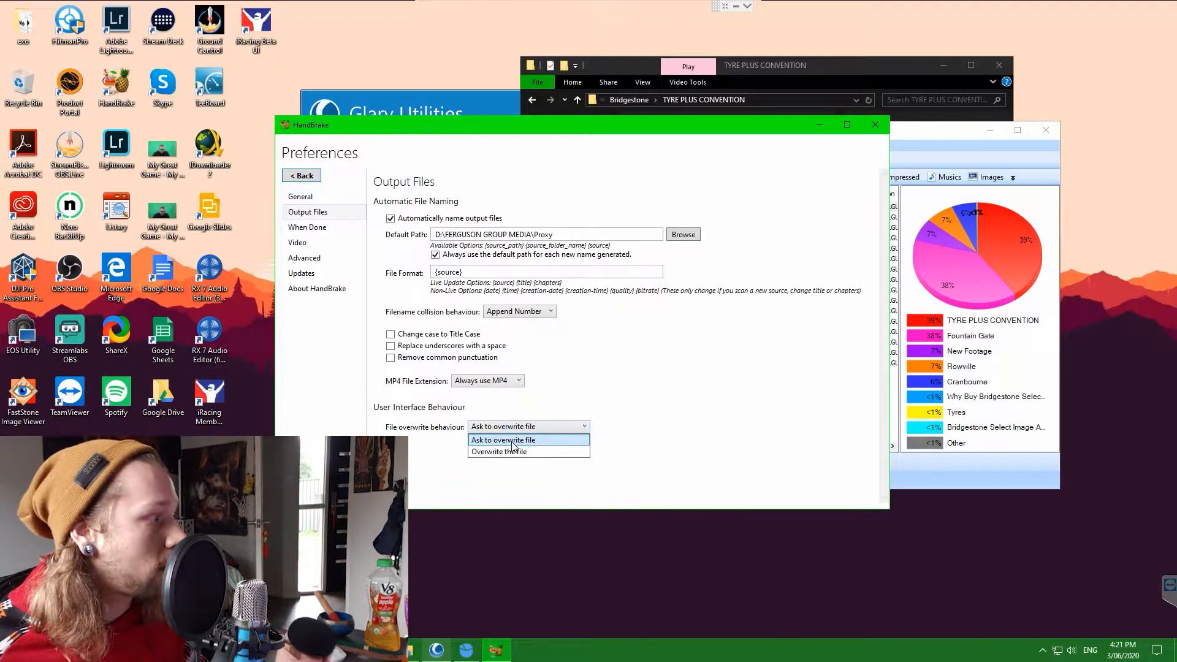
left_click(512, 442)
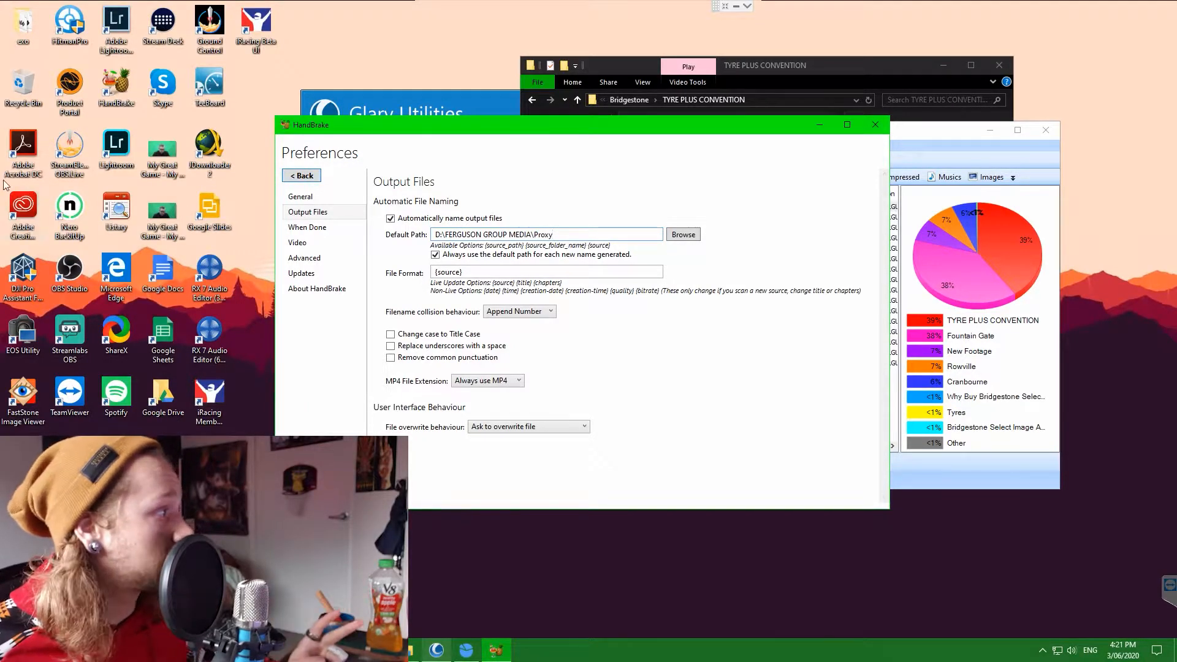
left_click(303, 176)
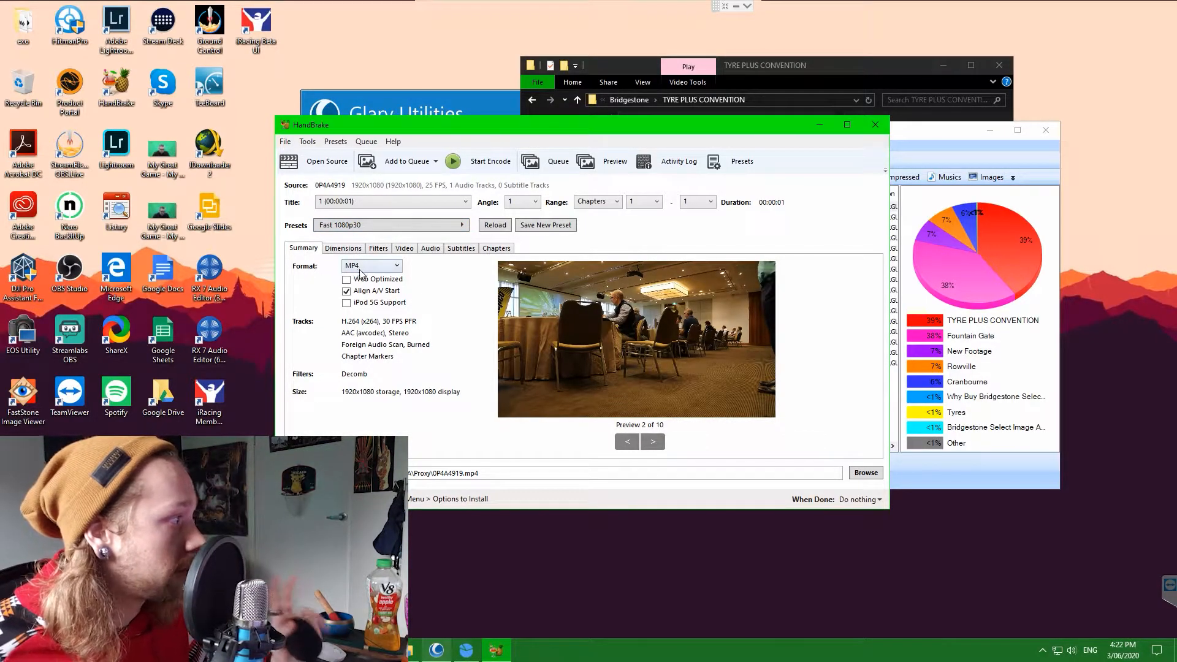
Review the dimensions and filters, and set the video framerate to Same as source with Constant Framerate
left_click(351, 248)
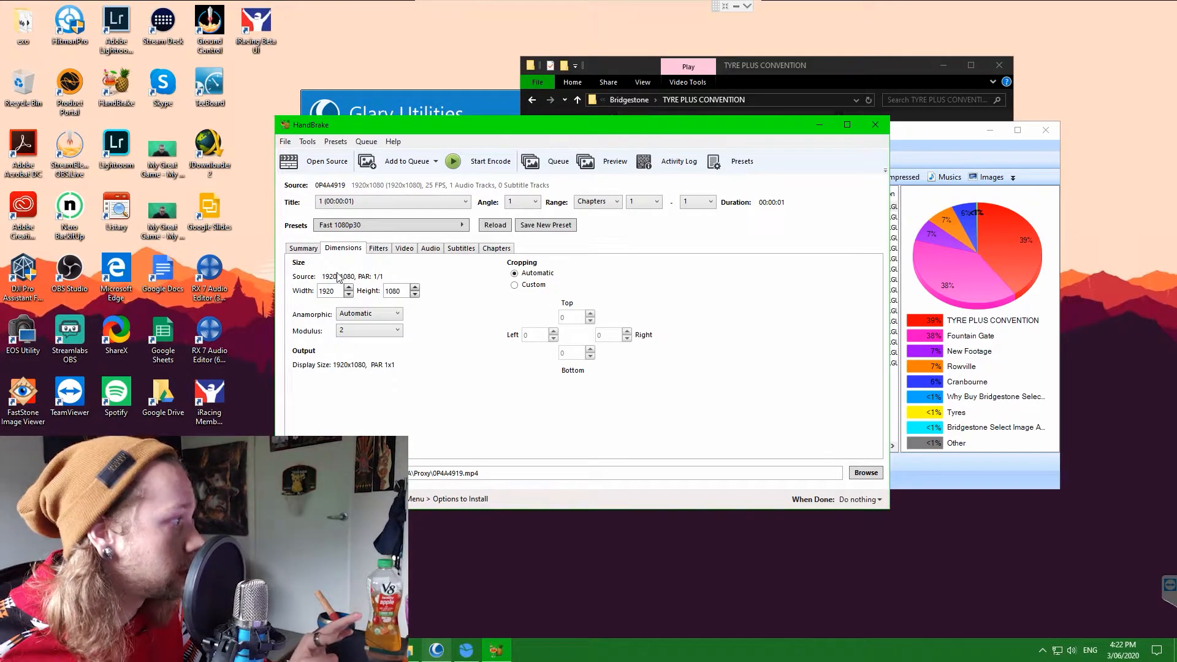
left_click(377, 249)
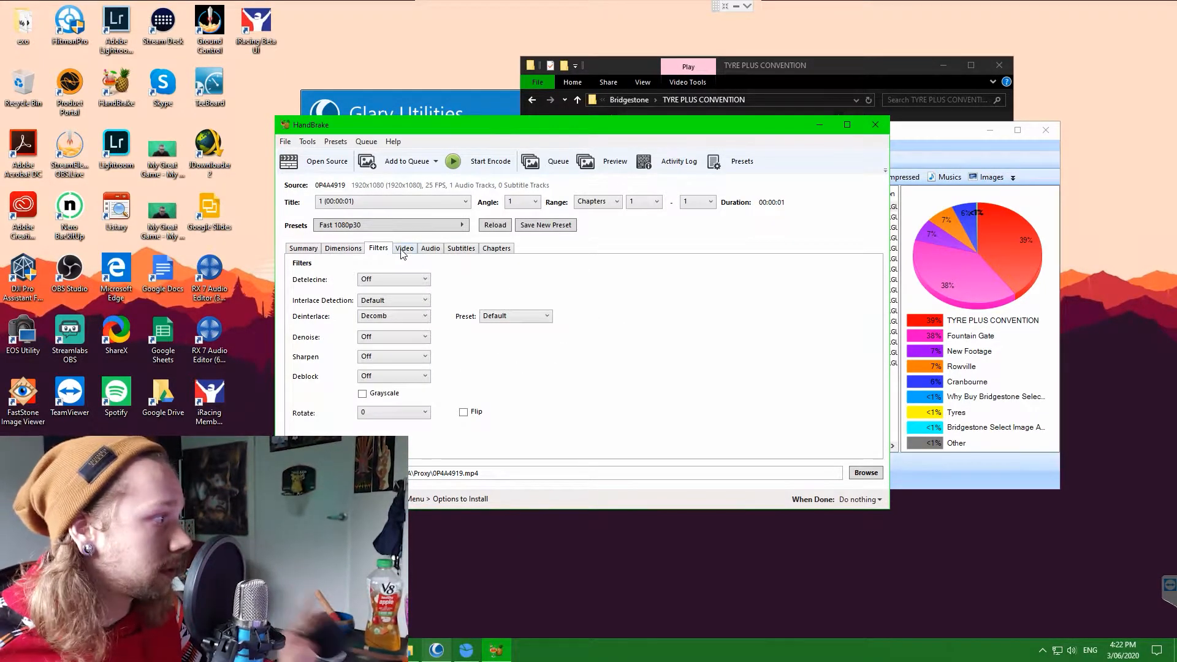
left_click(403, 249)
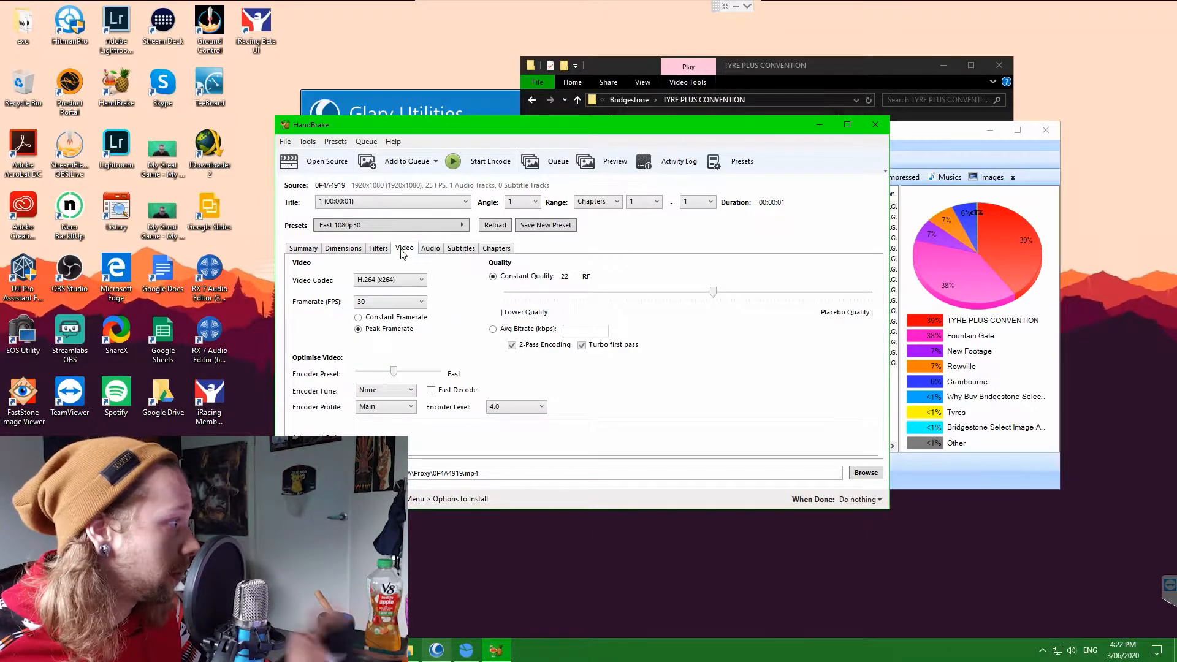
left_click(387, 301)
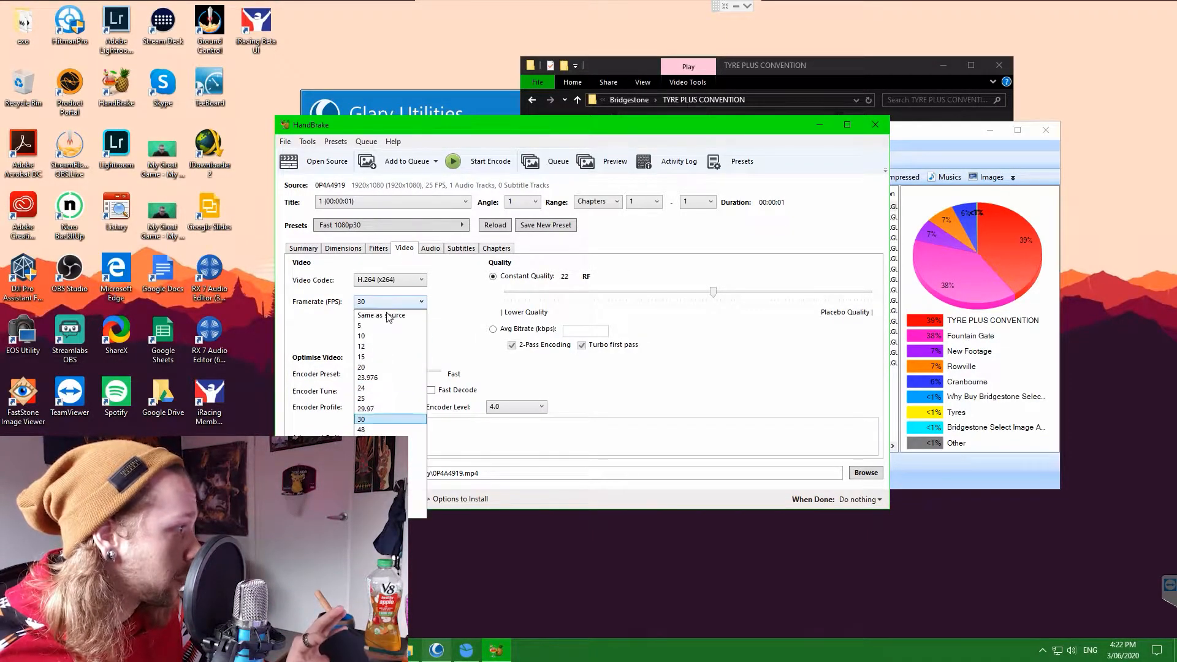
left_click(387, 315)
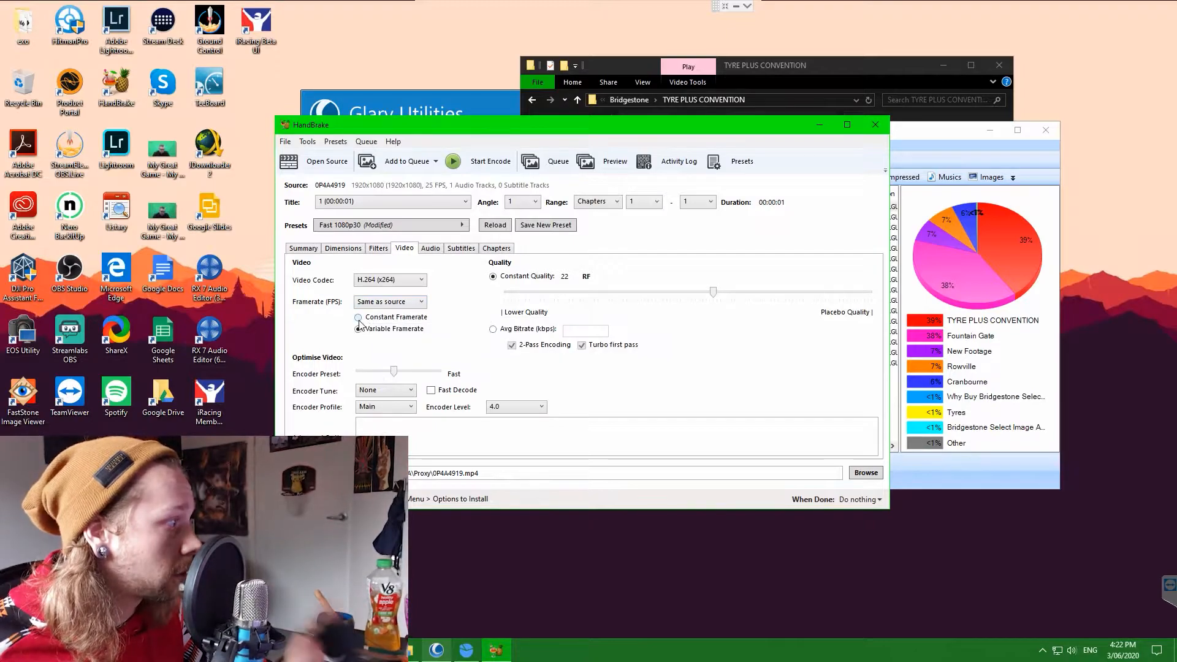
left_click(359, 318)
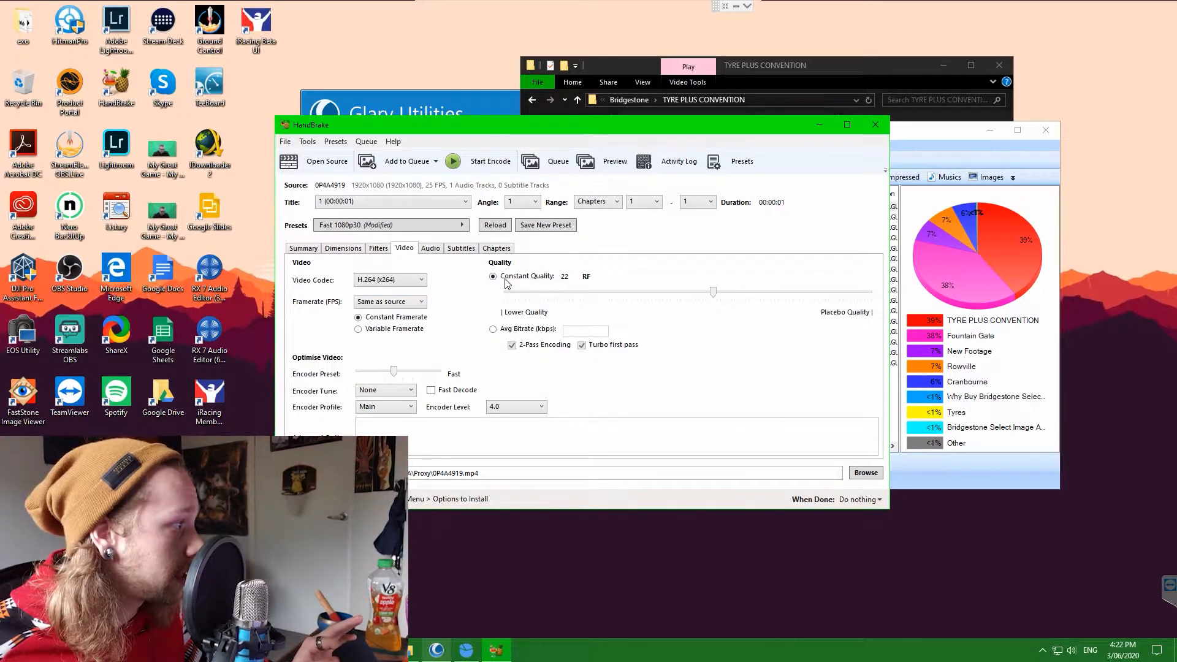
Keep the video quality mode on Constant Quality and lower the quality to RF 25
mouse_move(508, 281)
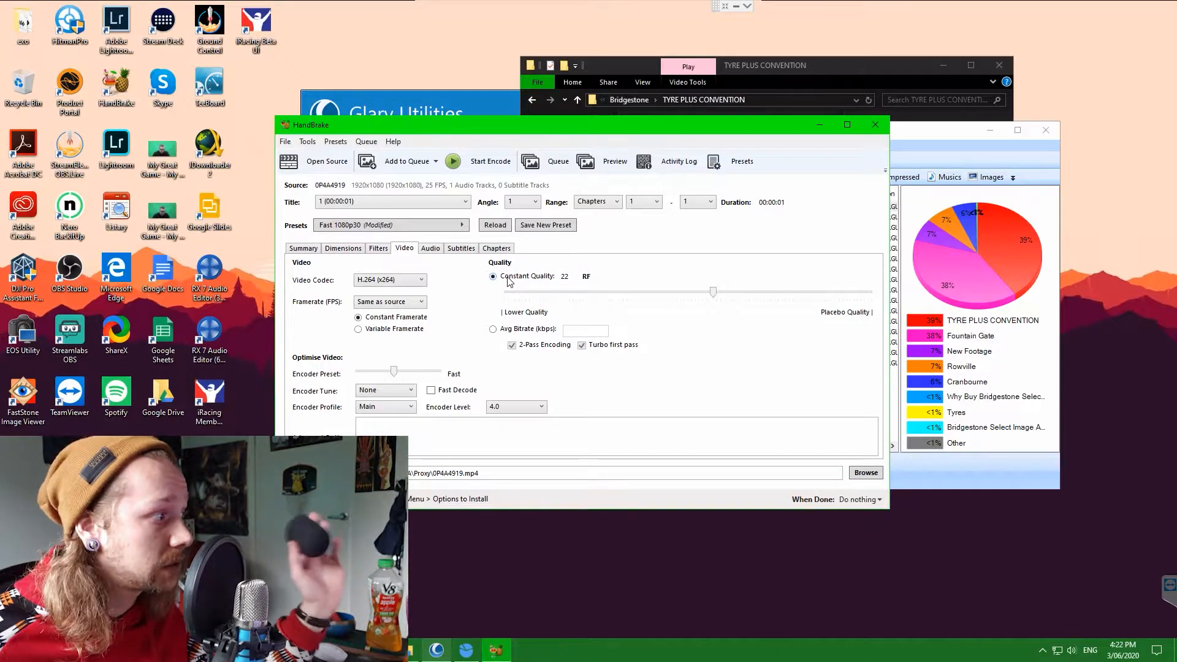
left_click(497, 330)
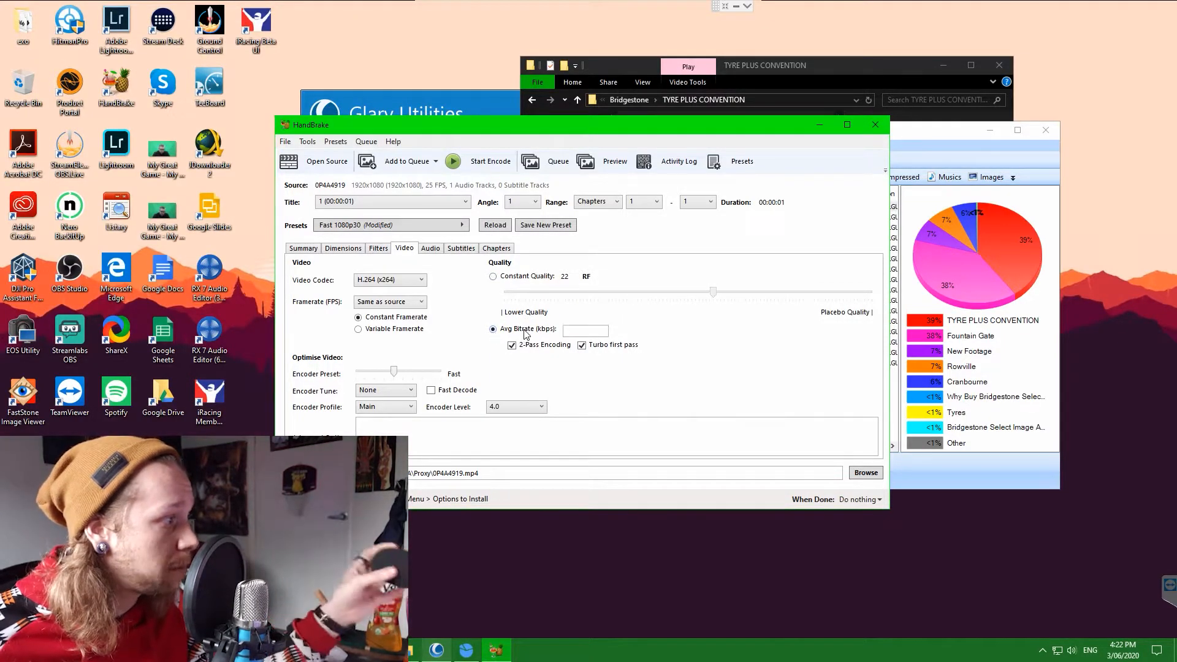
left_click(493, 277)
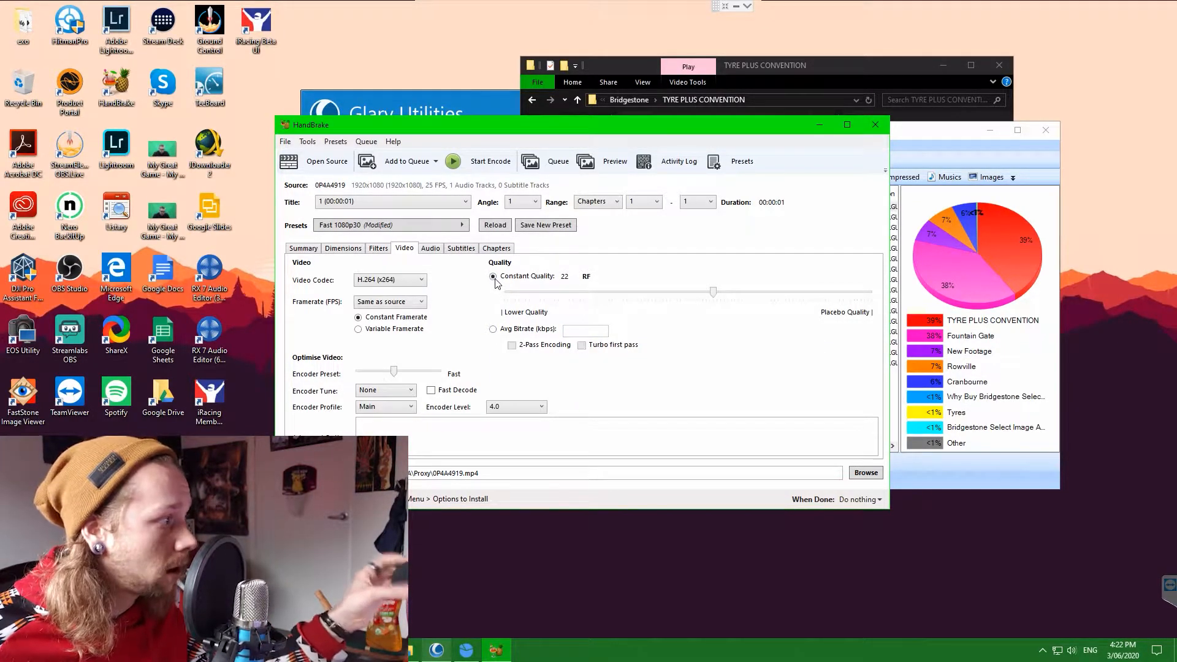
mouse_move(716, 295)
left_mouse_down()
mouse_move(733, 299)
mouse_move(672, 299)
mouse_move(694, 296)
left_mouse_up()
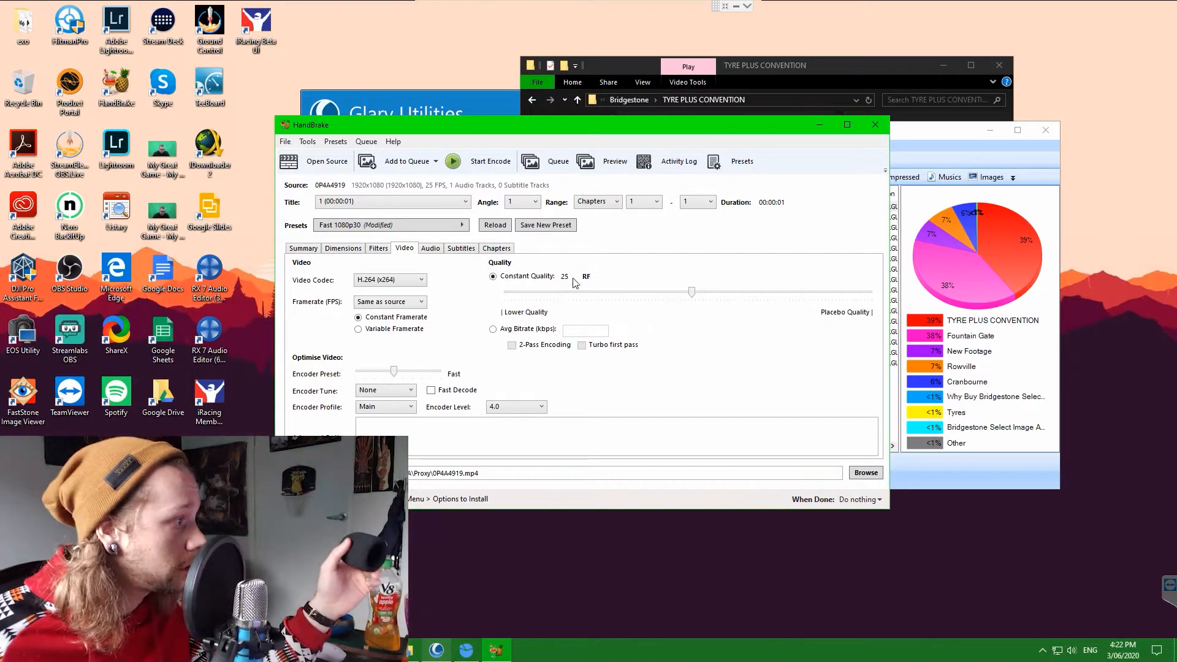
Lower the constant video quality to RF 30 and set the audio track's bitrate to 320
left_click_drag(698, 295, 657, 294)
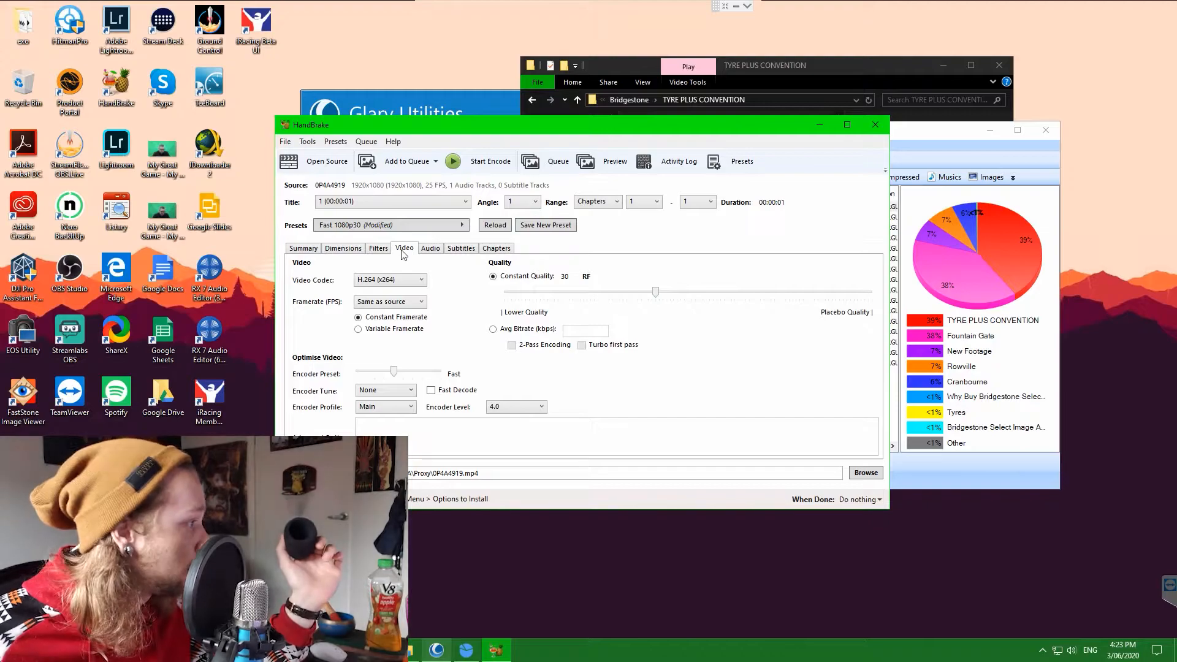
left_click(430, 248)
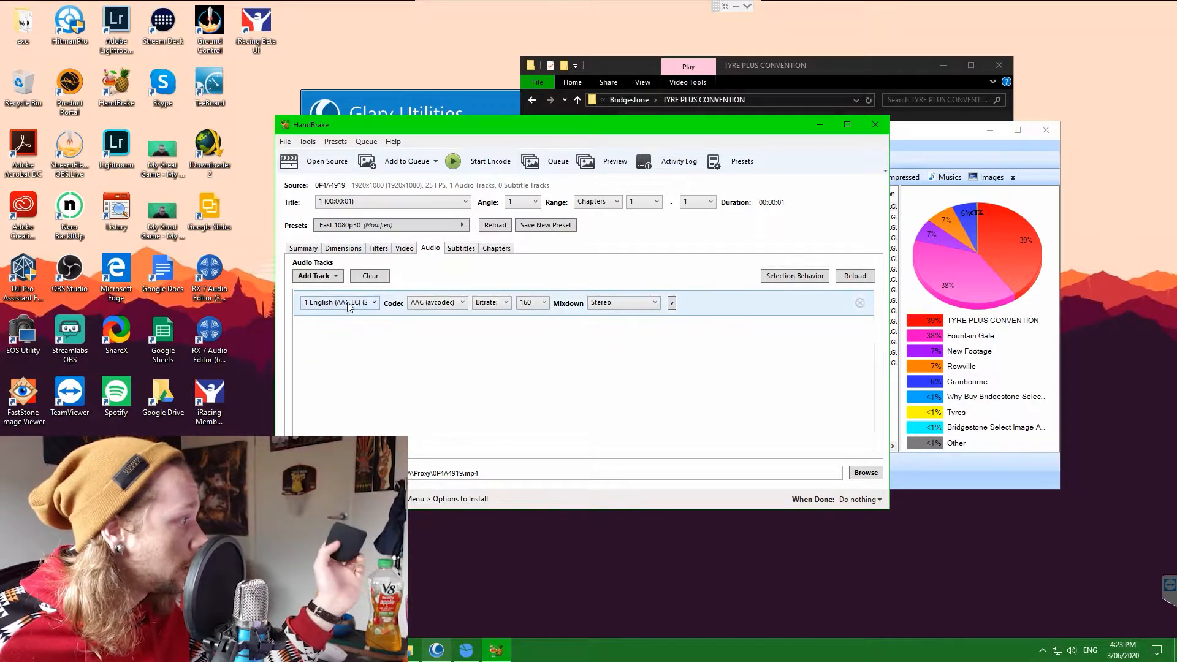
left_click(533, 303)
left_click(532, 410)
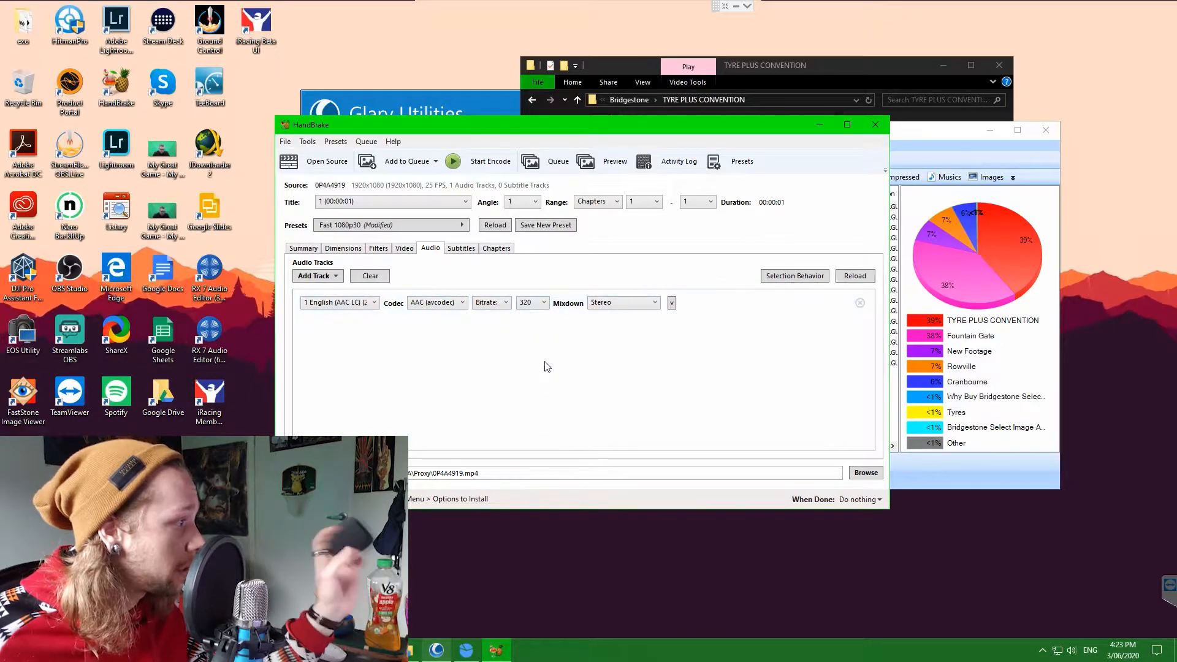
Review the subtitle, chapter, audio, video and summary settings, and start a new preset named Custom Res Proxy
left_click(469, 250)
left_click(498, 249)
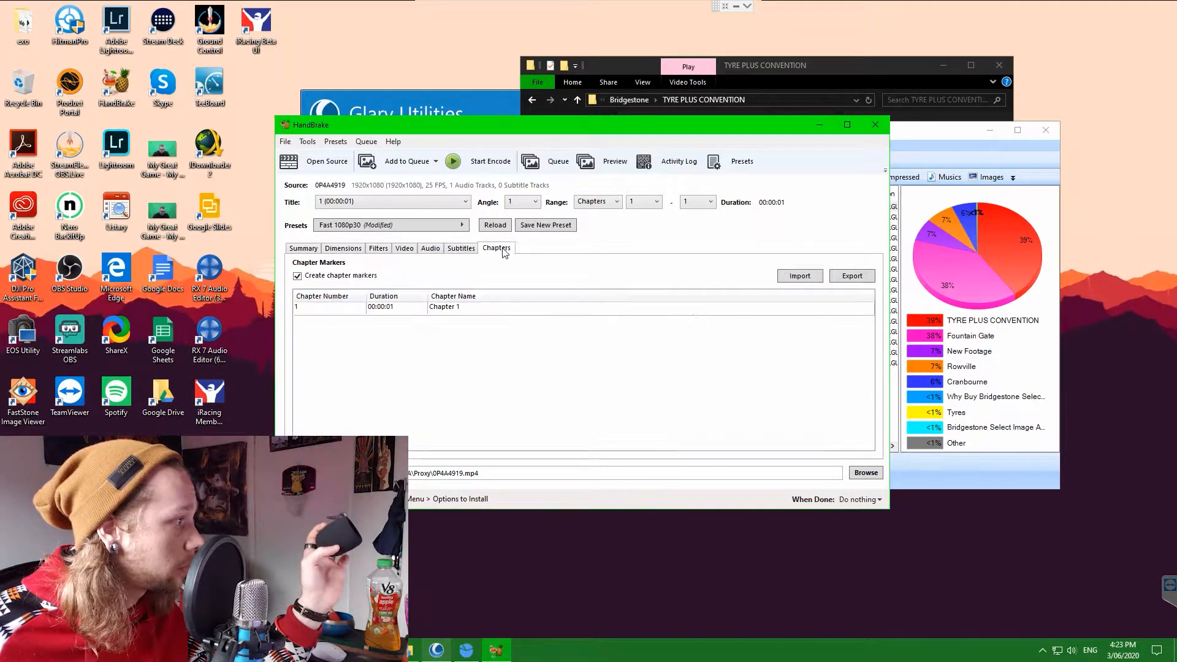
left_click(431, 250)
left_click(405, 248)
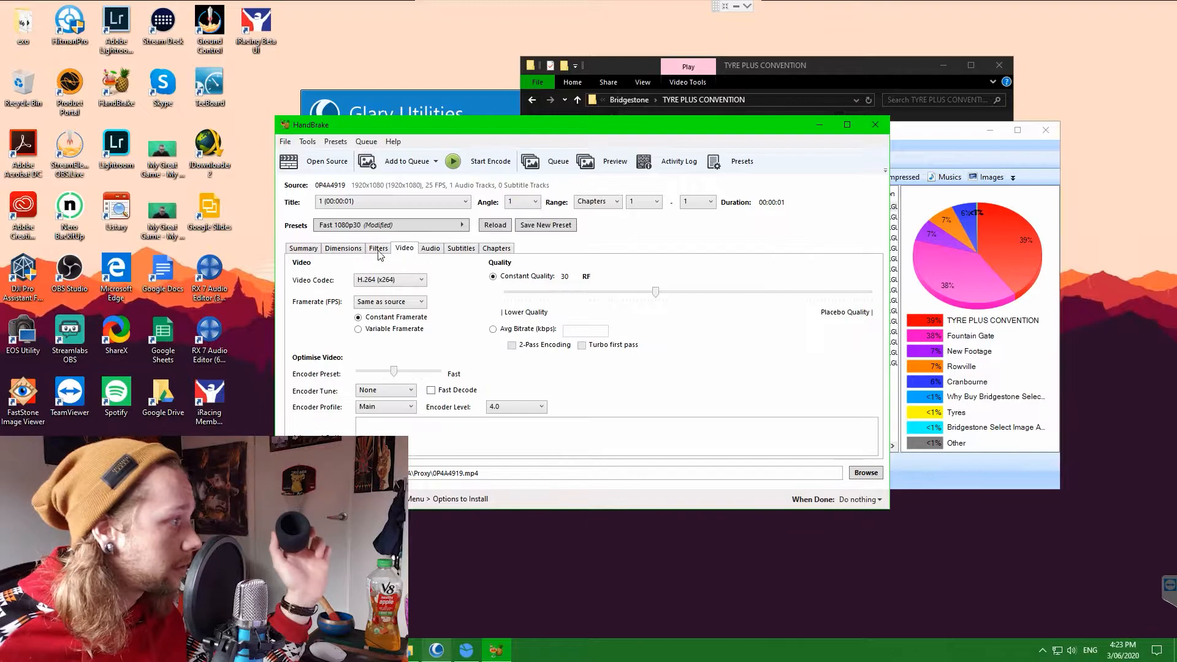
left_click(303, 249)
left_click(543, 232)
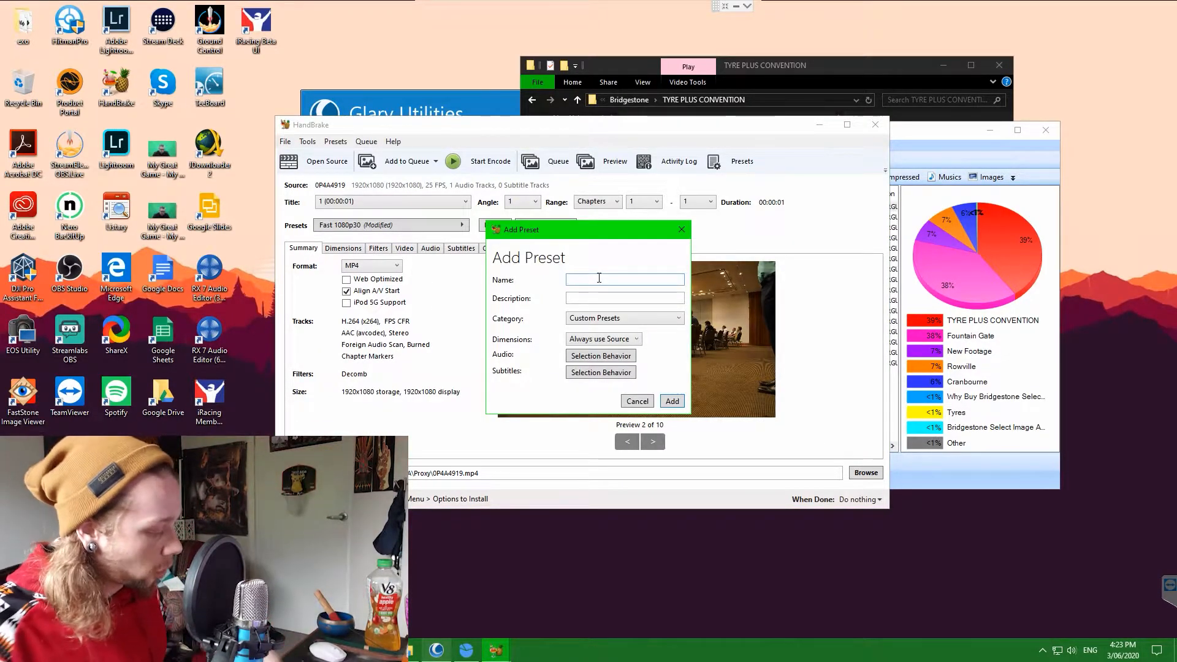
type("Custom Pres Prox")
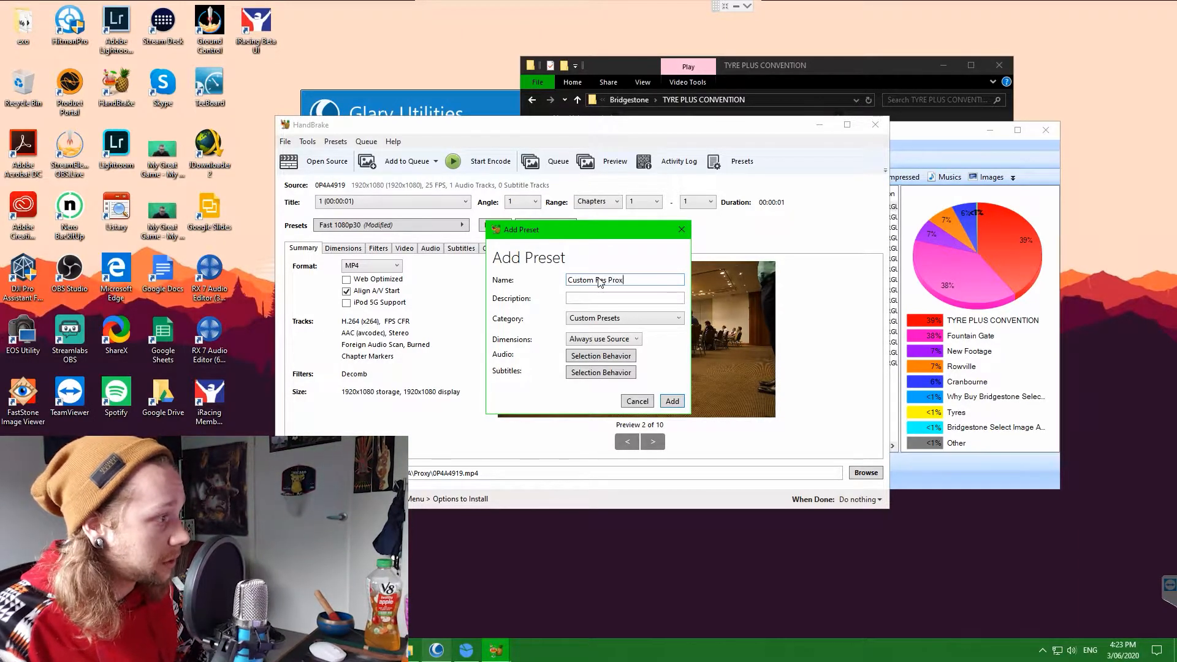
type("y")
key("Tab")
key("Tab")
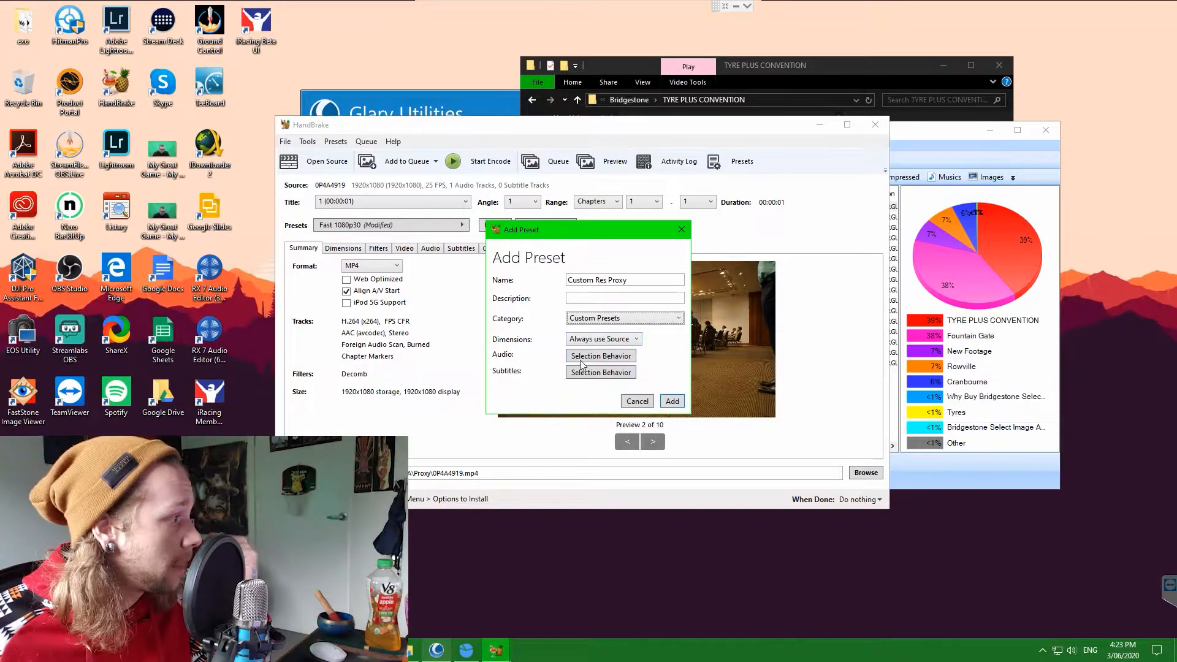
Set the new preset's default audio bitrate to 320 and add the preset
left_click(597, 356)
left_click(505, 356)
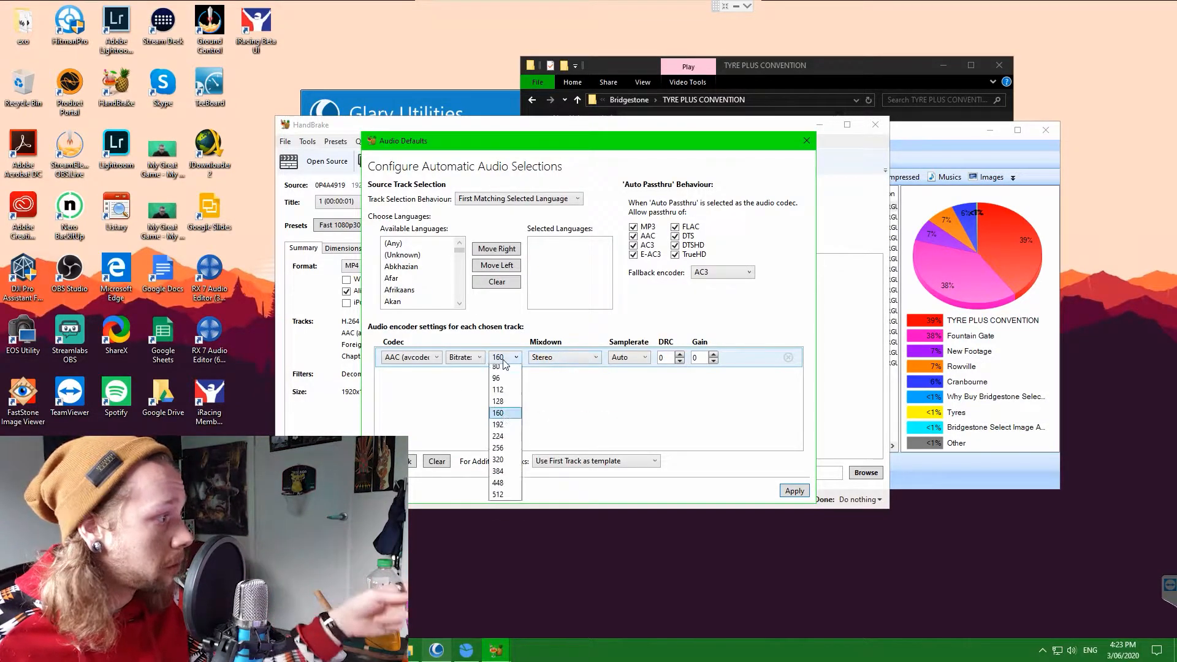
left_click(507, 476)
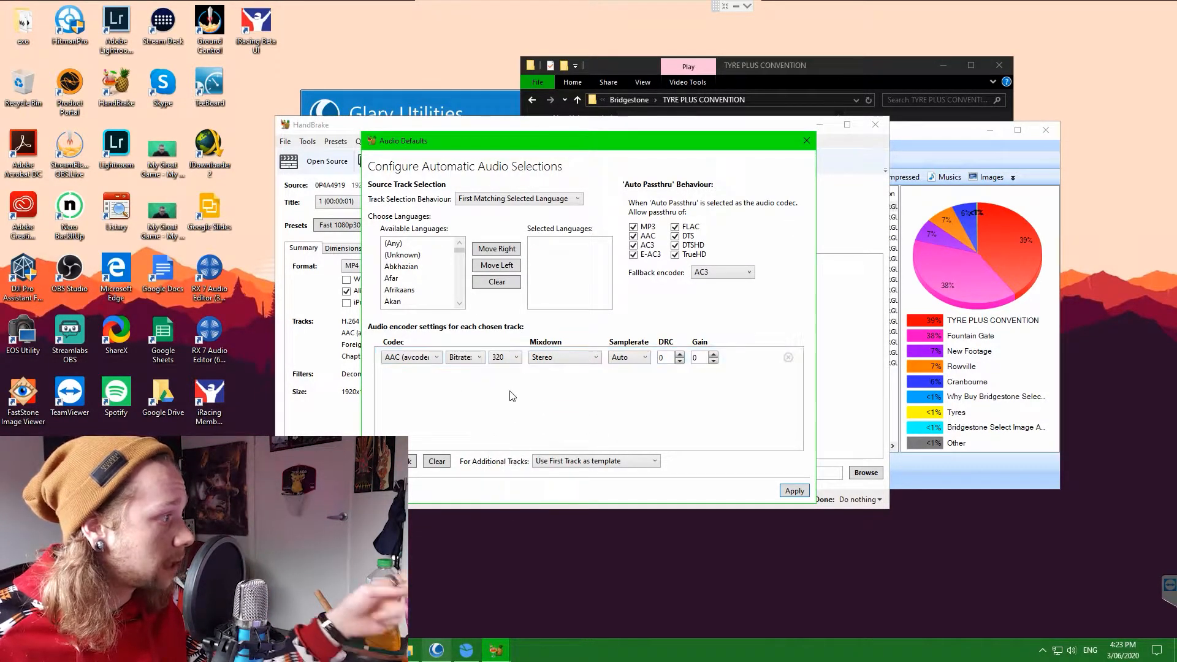
left_click(794, 491)
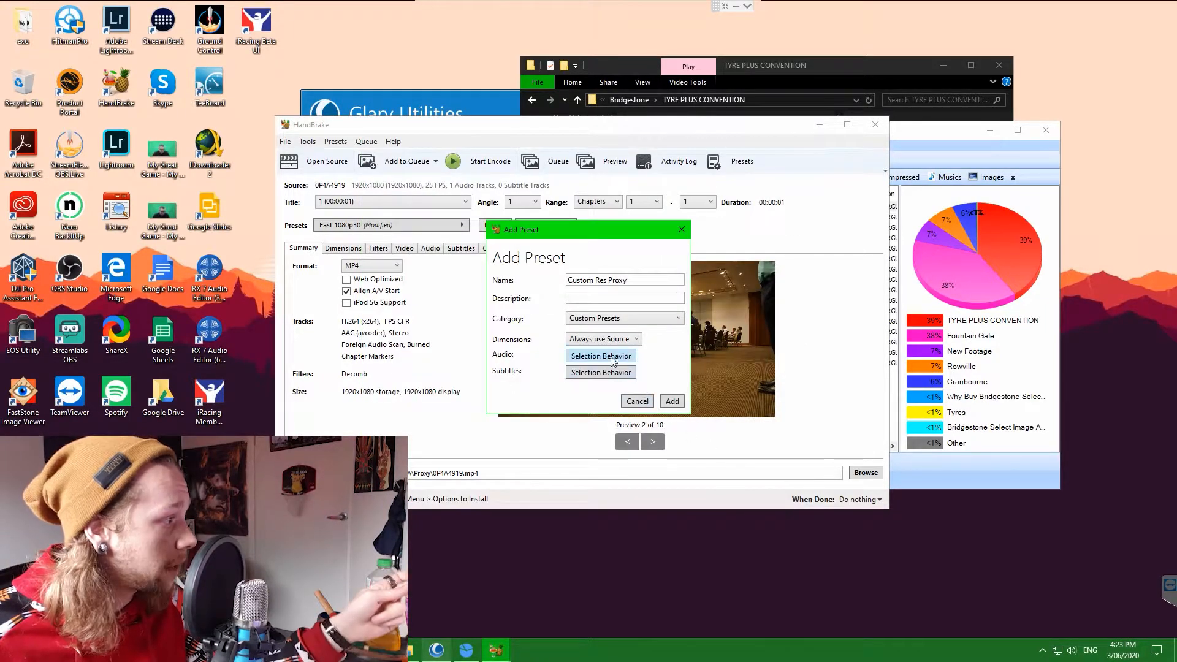
left_click(672, 401)
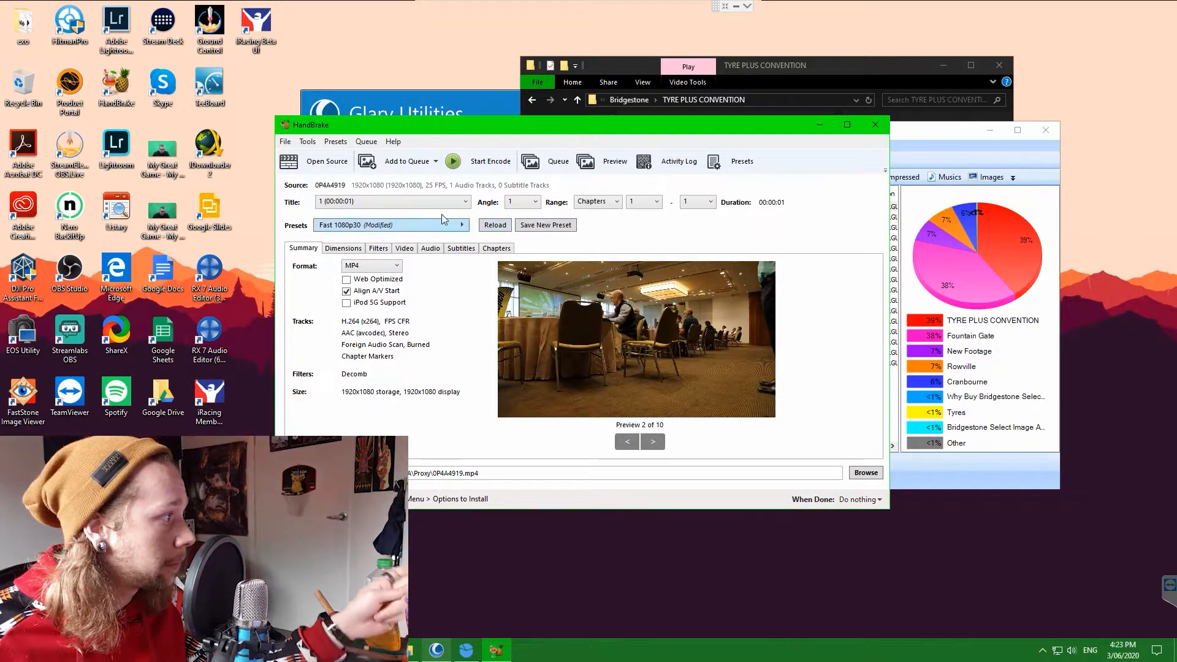
Apply the custom preset Custom Res Proxy to the source
left_click(373, 229)
mouse_move(528, 236)
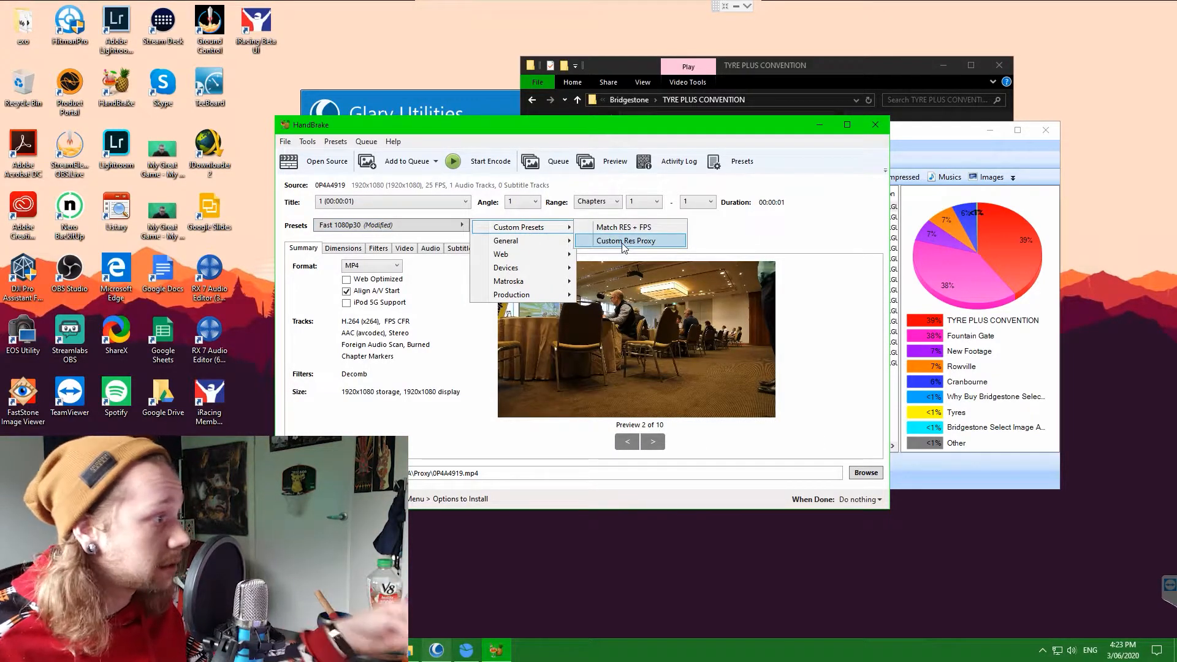
left_click(624, 241)
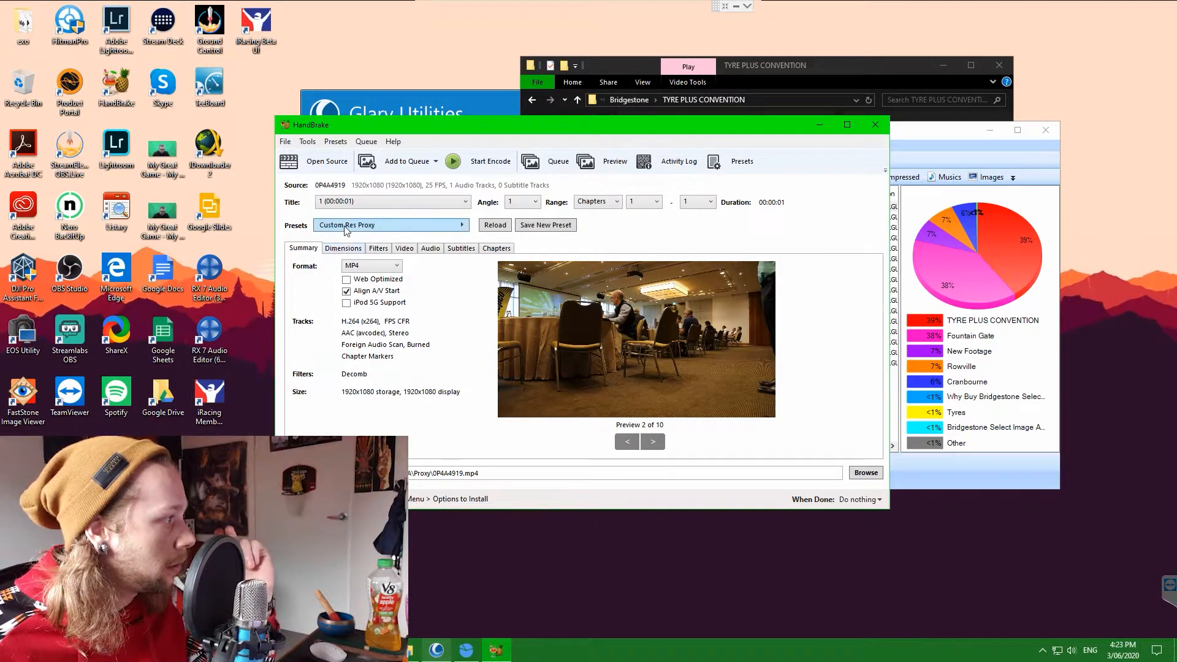
Compare the dimensions of titles 0P4A4919, 0P4A4920 and 0P4A4921 under the preset, and return to title 1
left_click(355, 202)
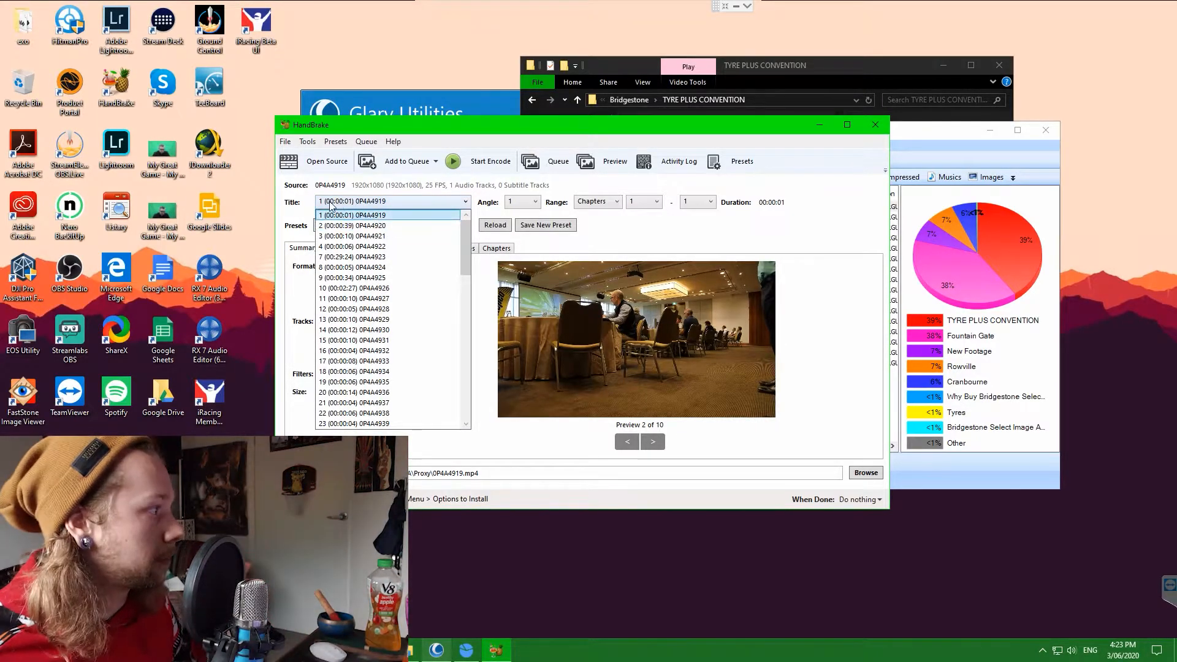
left_click(368, 226)
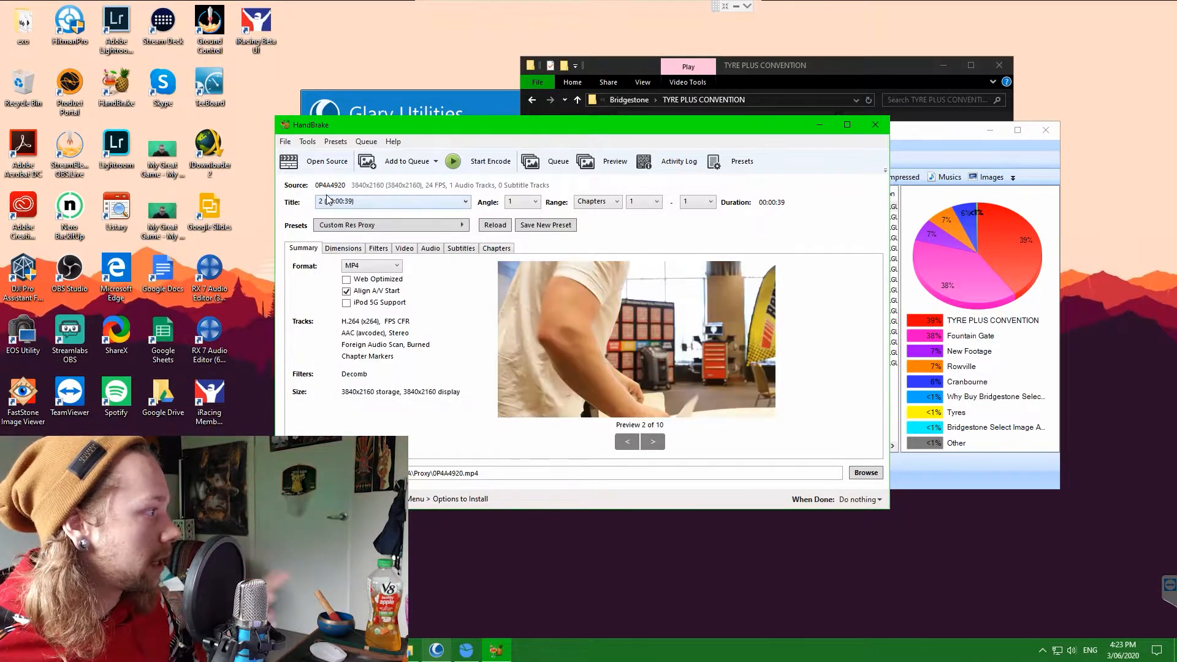
left_click(344, 248)
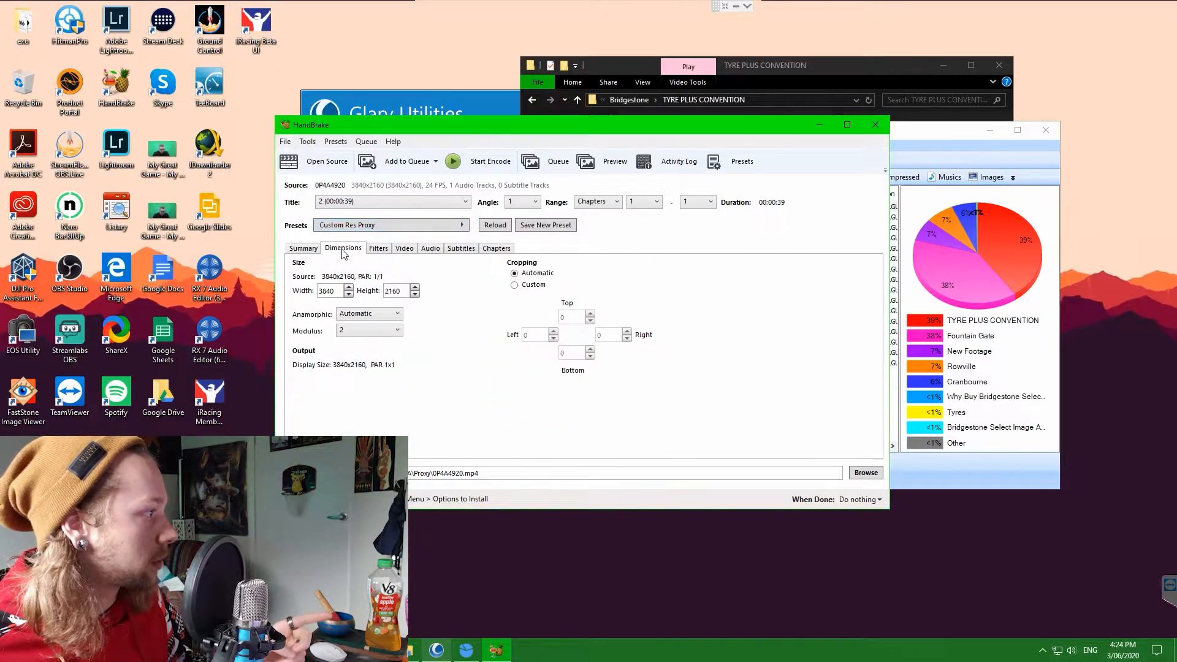
left_click(383, 202)
scroll(375, 231, "up", 1)
left_click(359, 216)
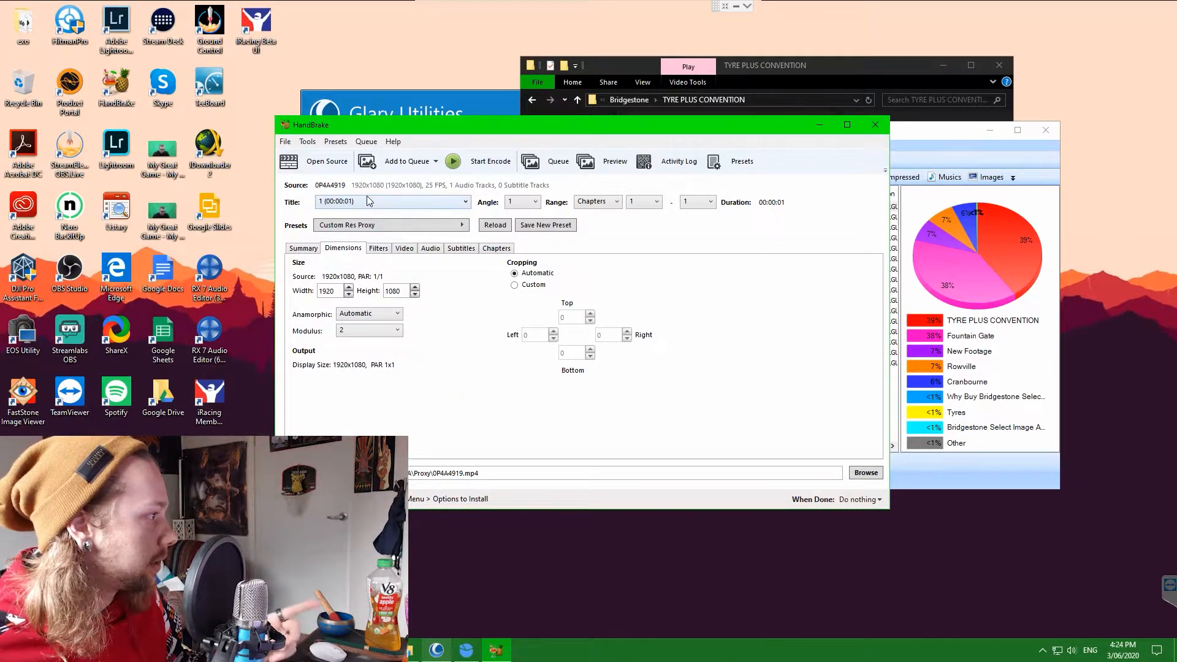
left_click(369, 201)
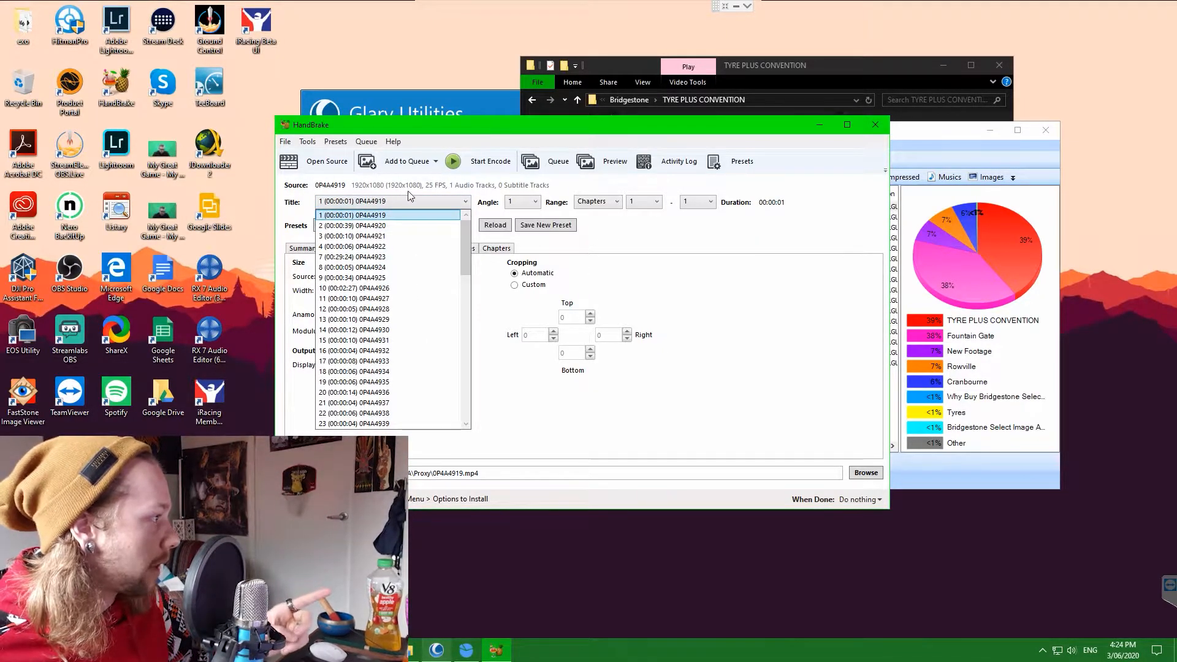
left_click(353, 236)
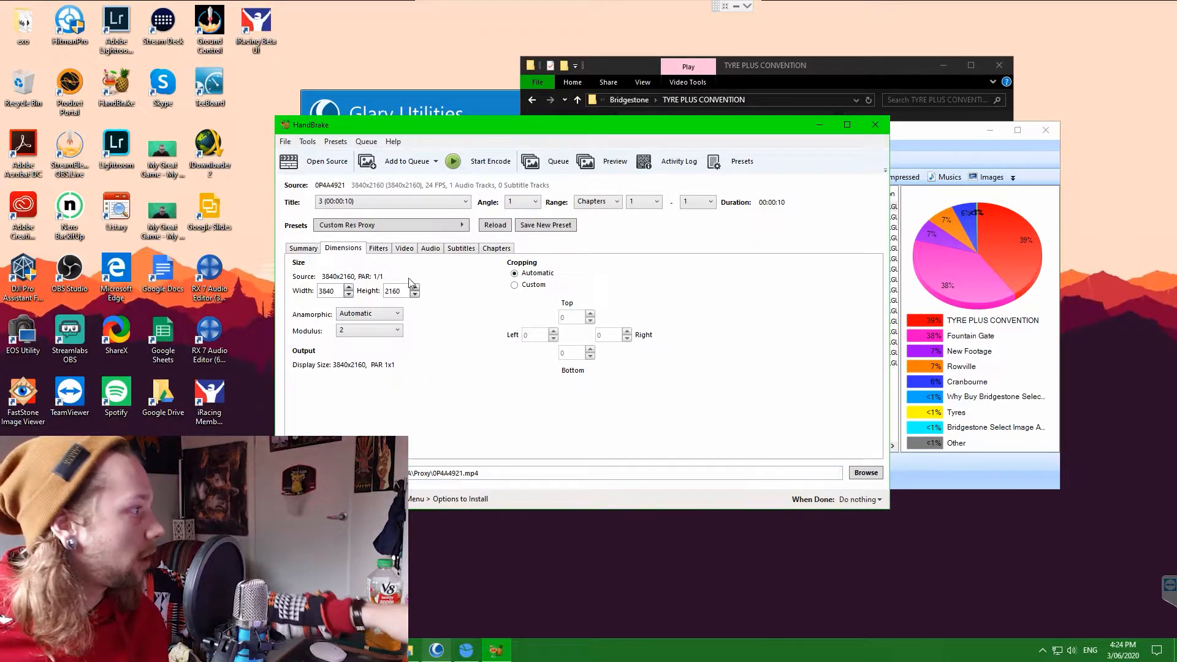
left_click(386, 201)
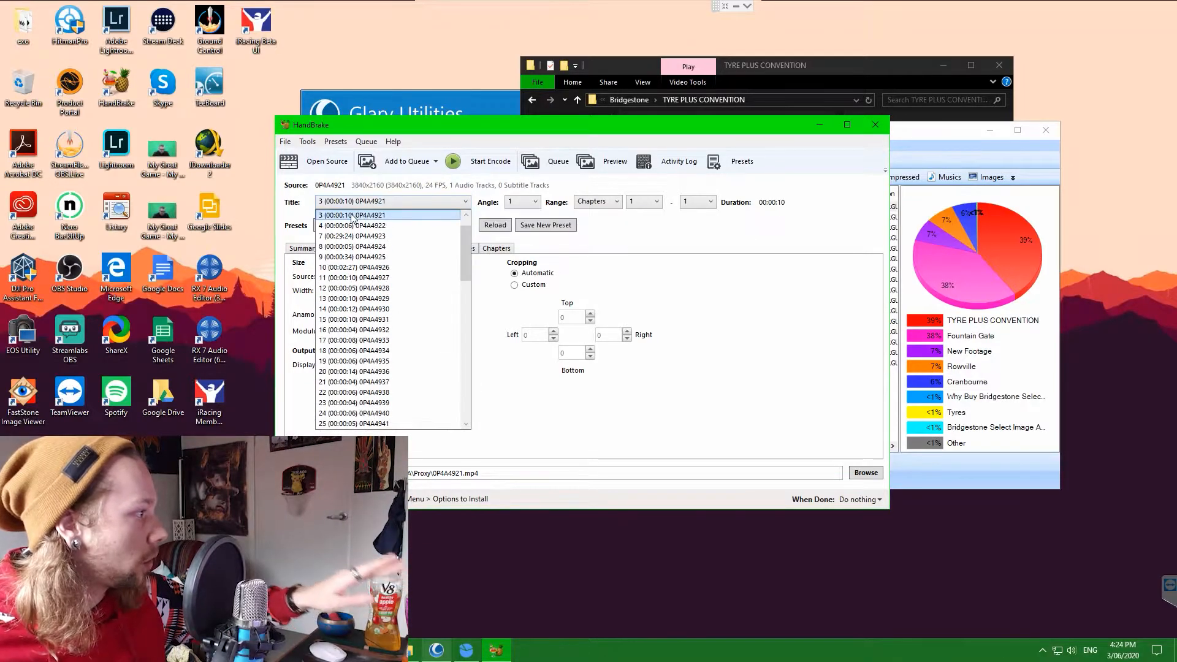
left_click(352, 215)
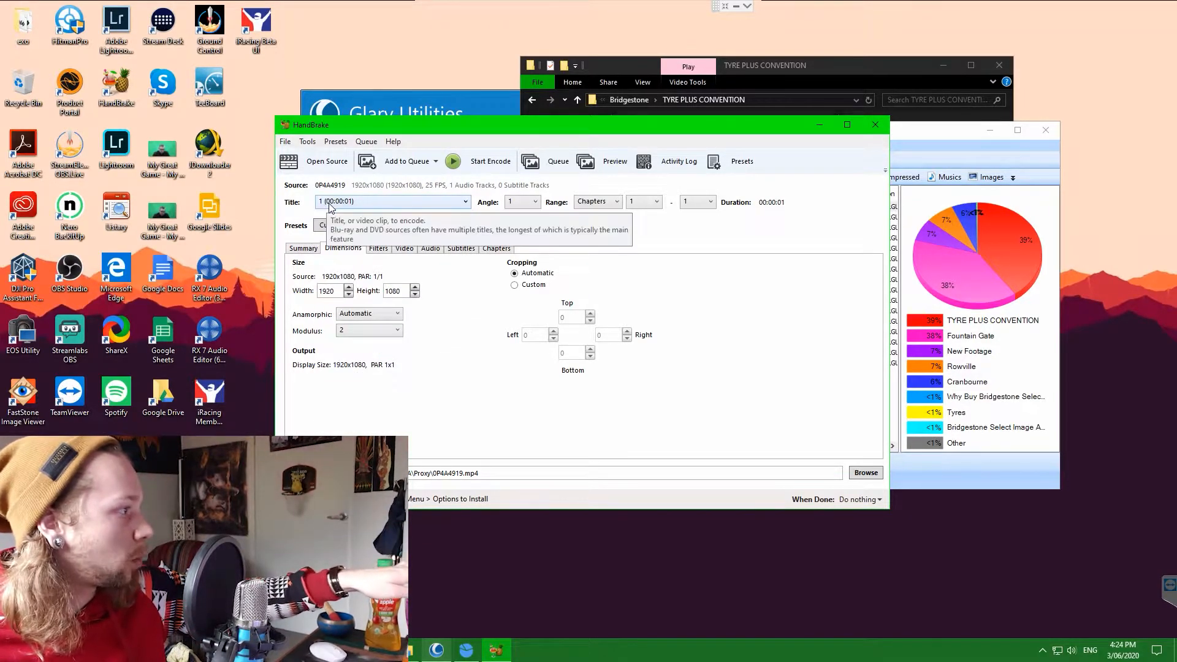
Add all titles to the queue and review the summaries of jobs such as 0P4A4919.mp4 and 0P4A4923.mp4
left_click(436, 162)
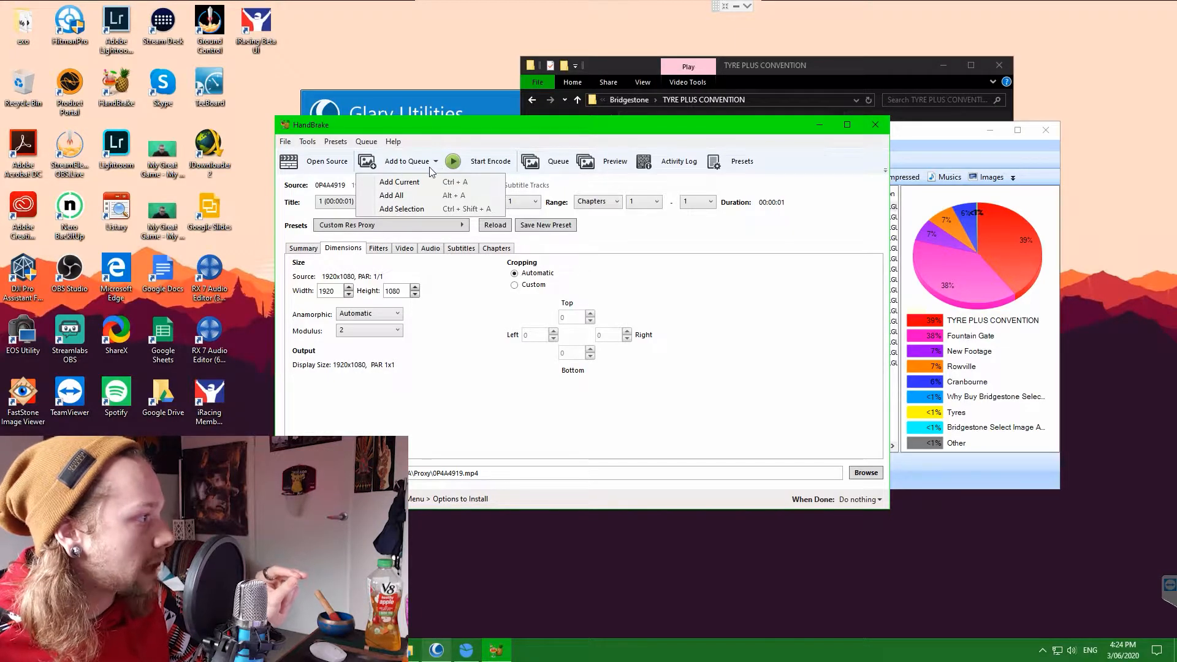
left_click(397, 196)
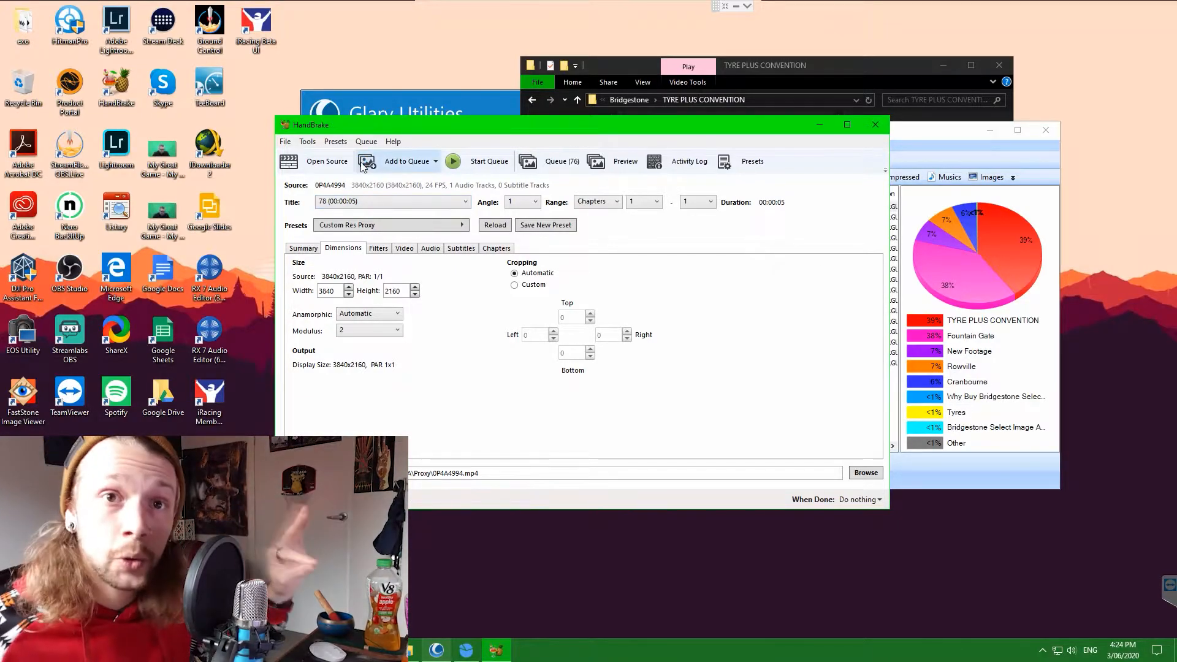
left_click(577, 167)
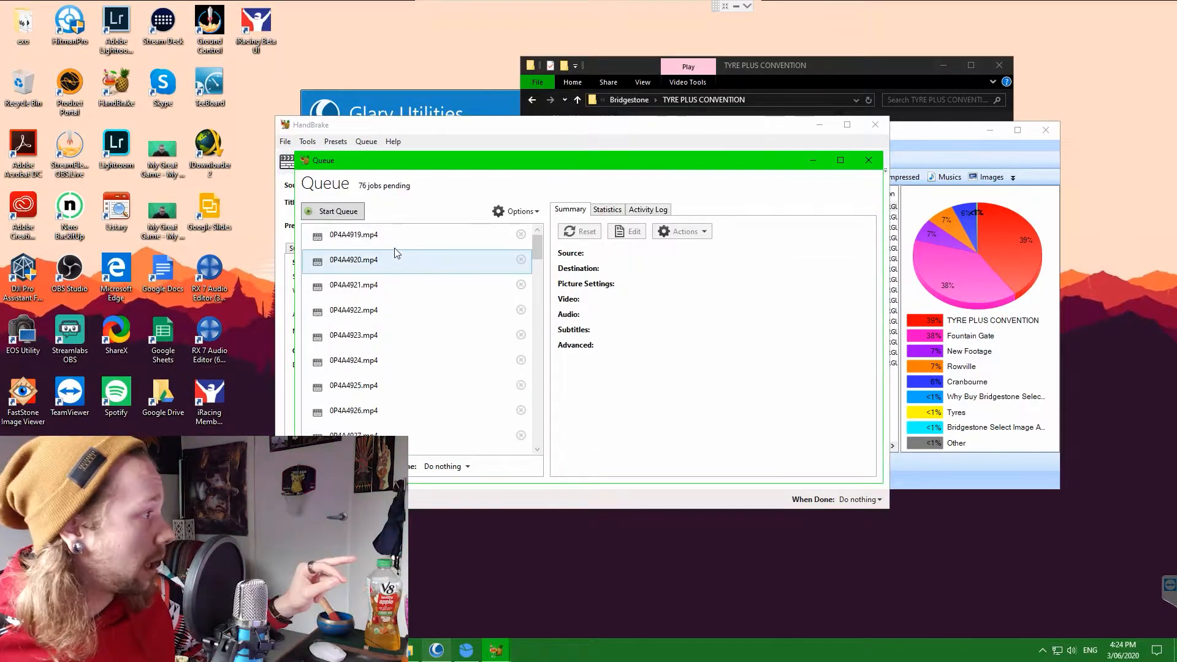
left_click(395, 240)
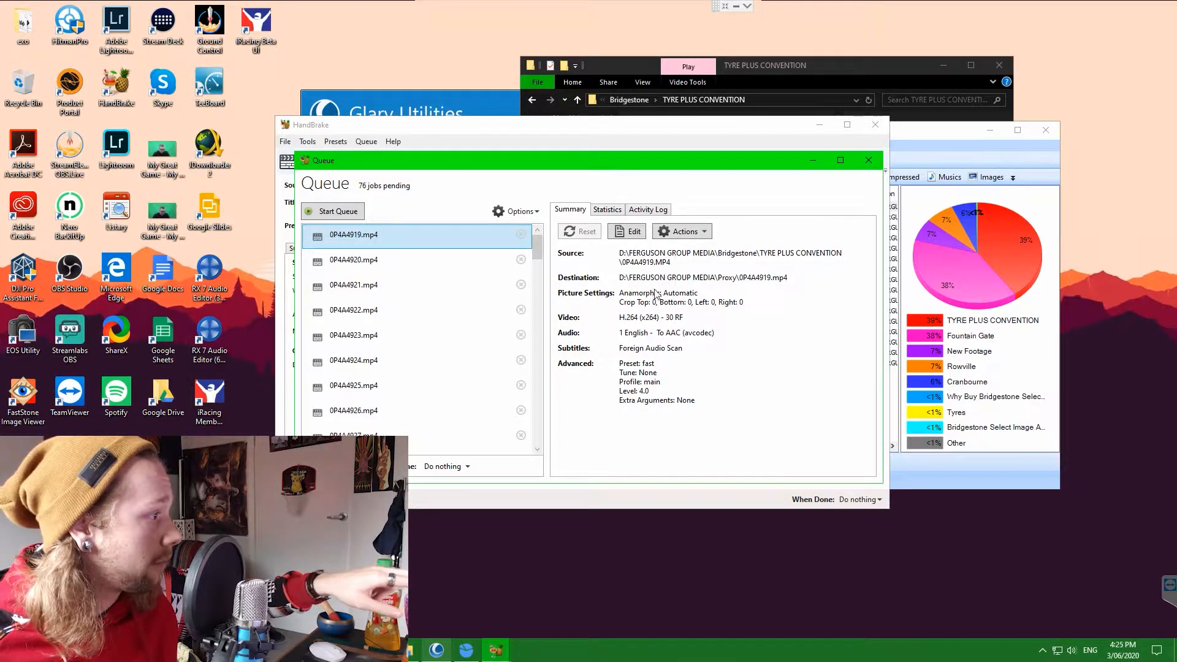
left_click(397, 261)
left_click(423, 335)
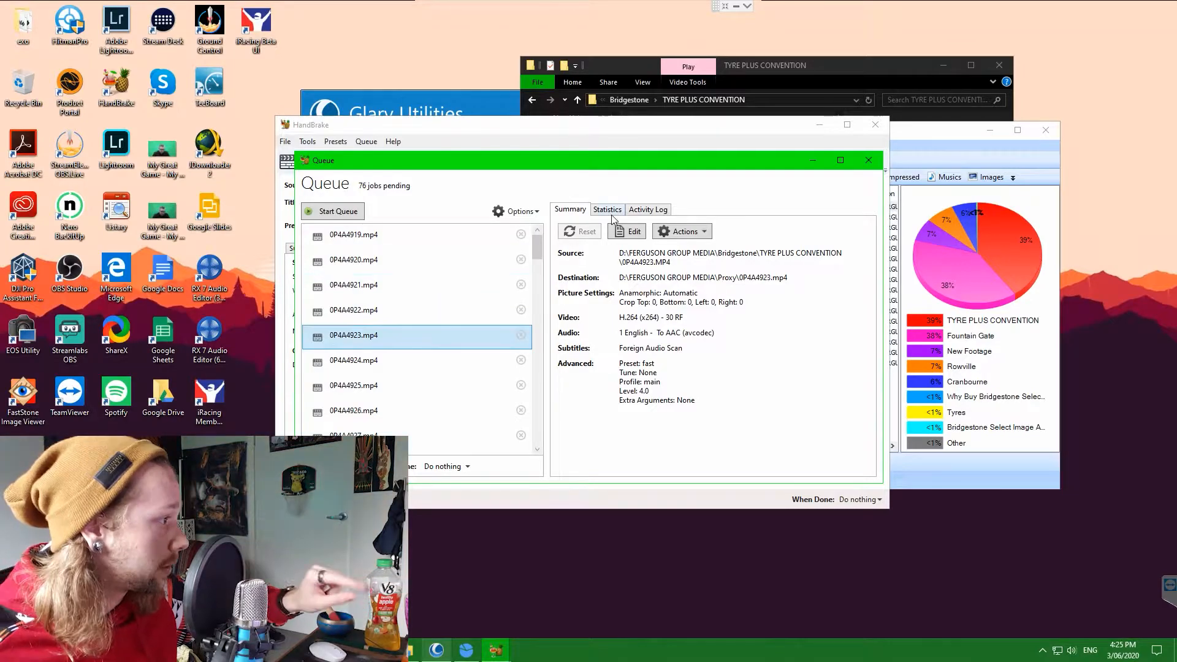
Check the statistics and activity log of the queued job, leave the queue and start encoding all jobs
left_click(608, 209)
left_click(648, 209)
left_click(570, 209)
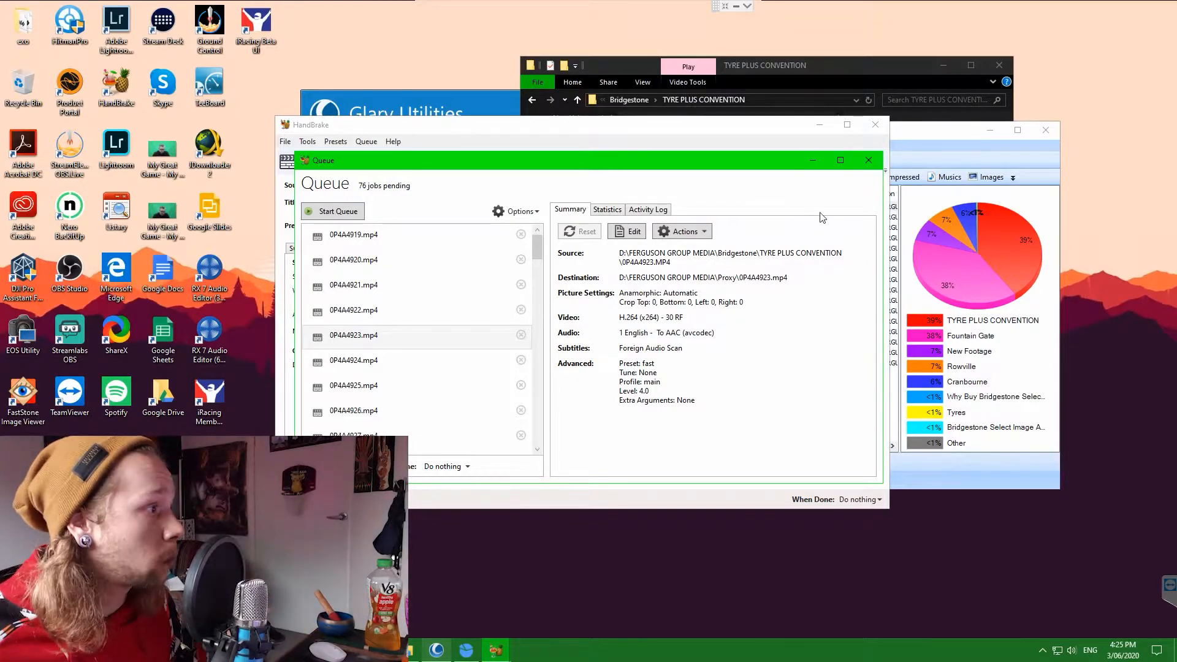
left_click(868, 160)
left_click(454, 164)
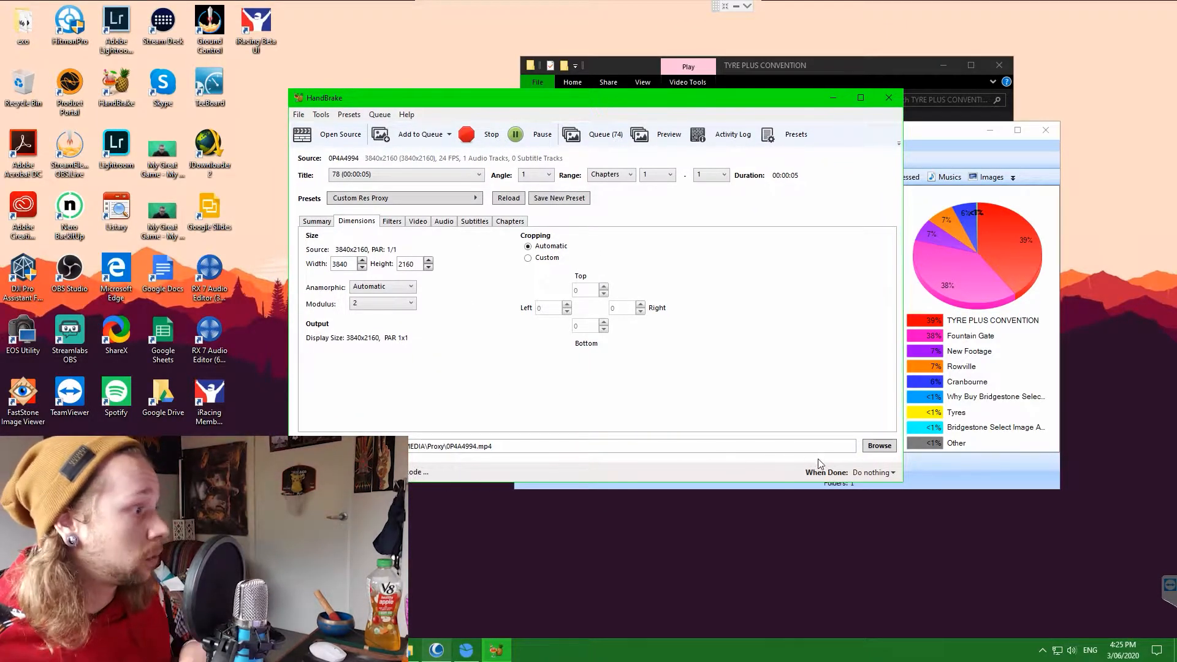
Switch to File Explorer, open the Proxy folder in D:\FERGUSON GROUP MEDIA and move its window aside
left_click(411, 651)
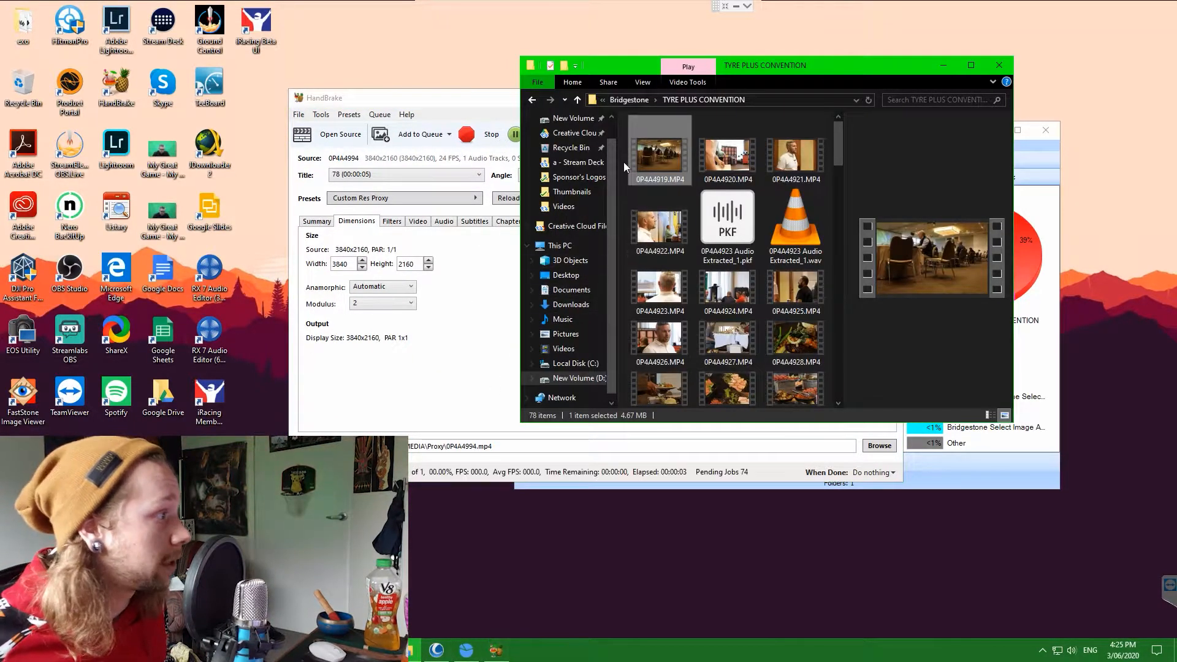
left_click(573, 226)
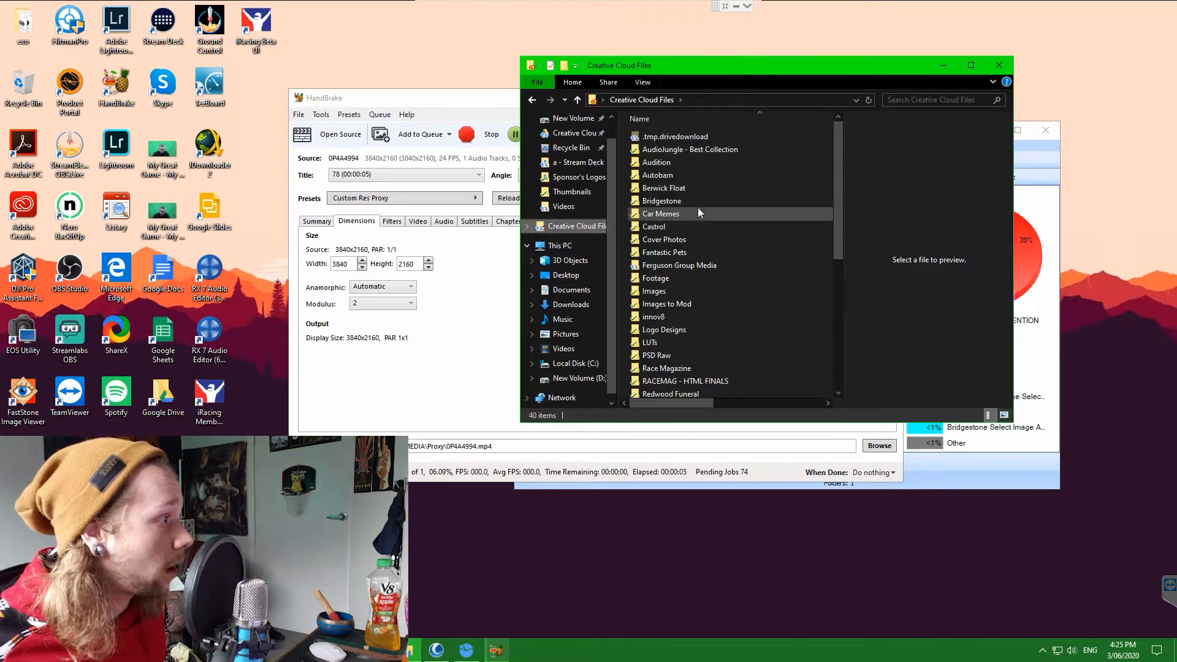
double_click(680, 262)
key("alt+Left")
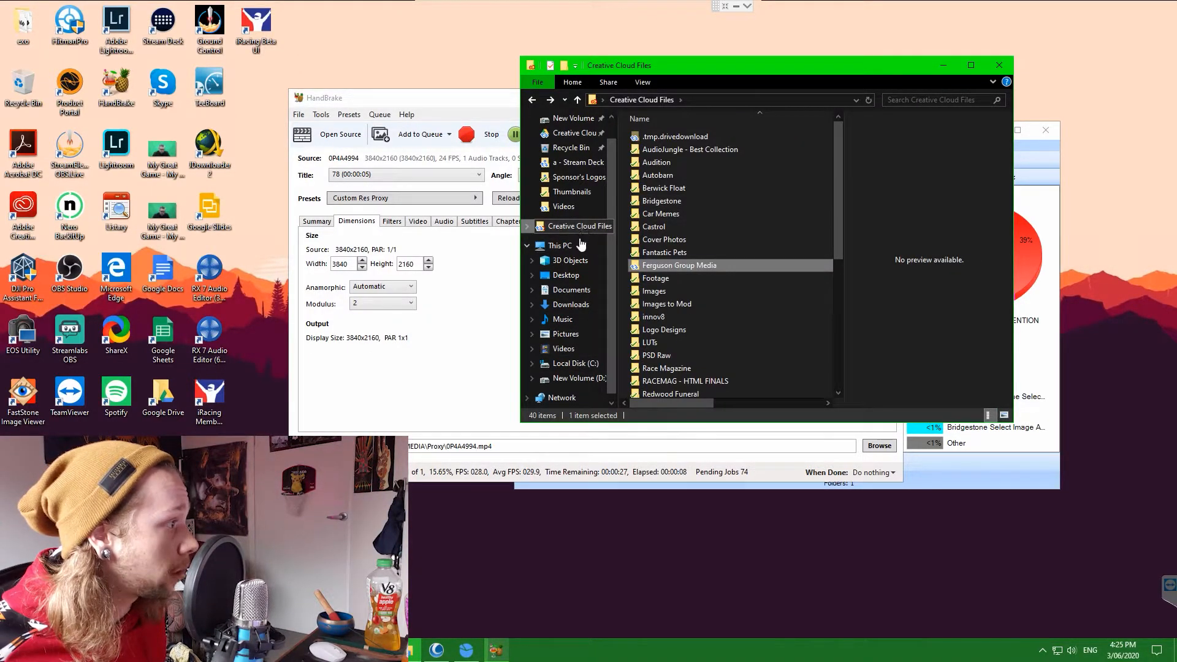
left_click(581, 380)
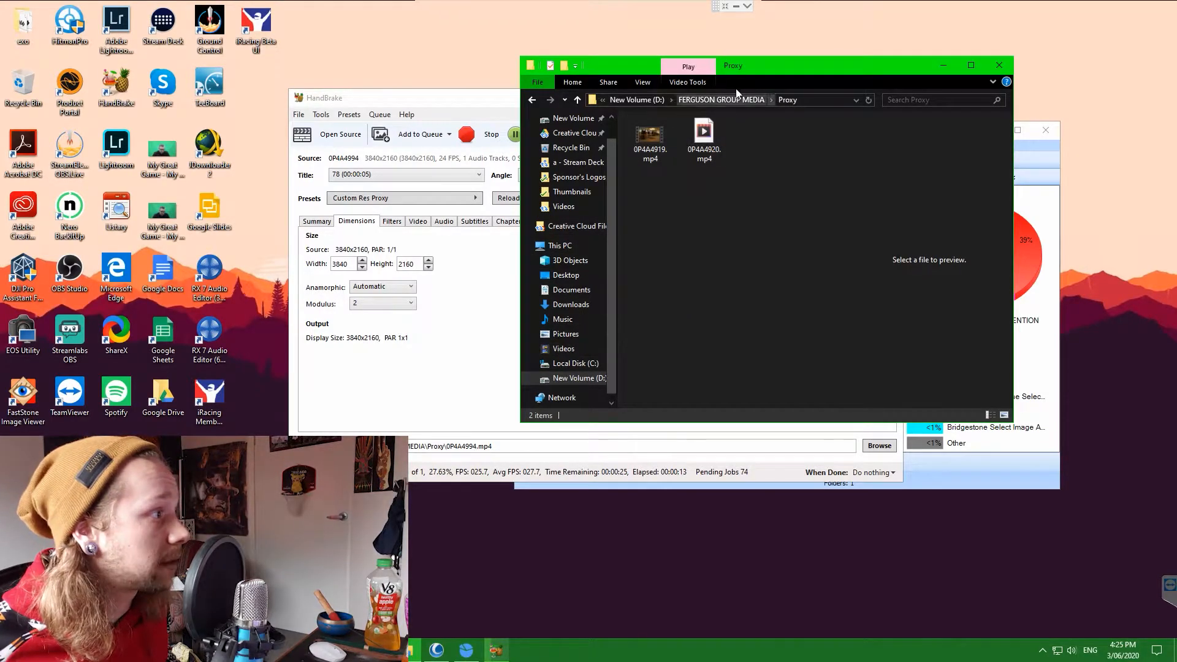
left_click_drag(814, 72, 901, 75)
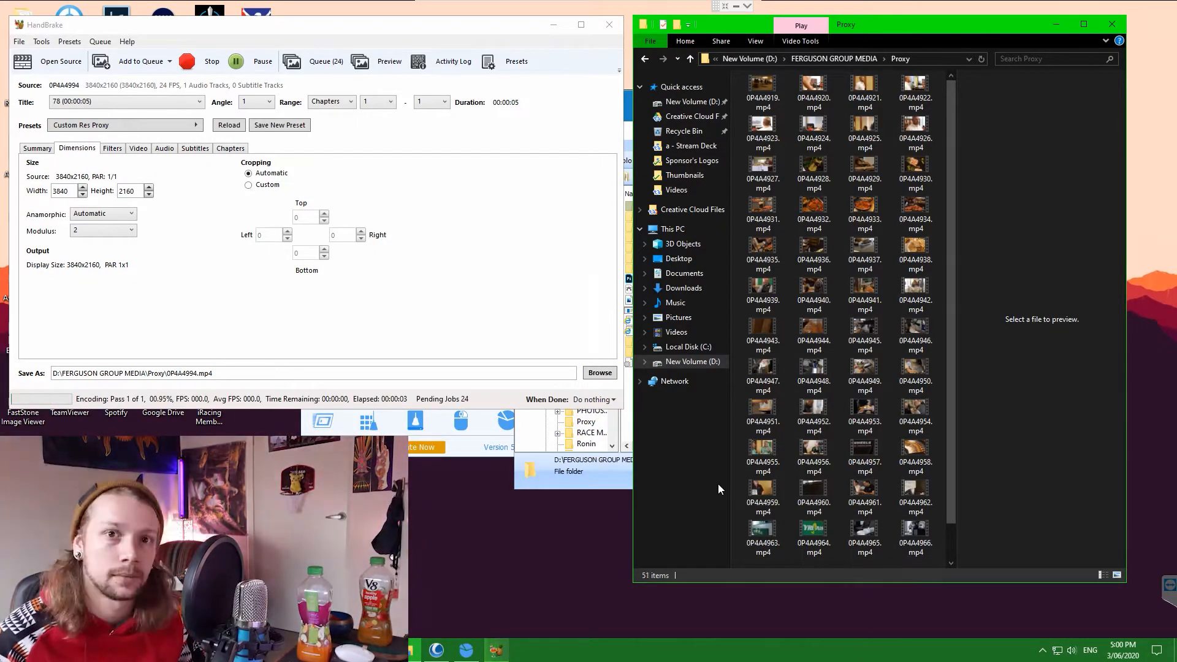
Change the Proxy folder's layout to List and return to HandBrake to check the encoding progress
left_click(755, 41)
left_click(758, 83)
left_click(485, 399)
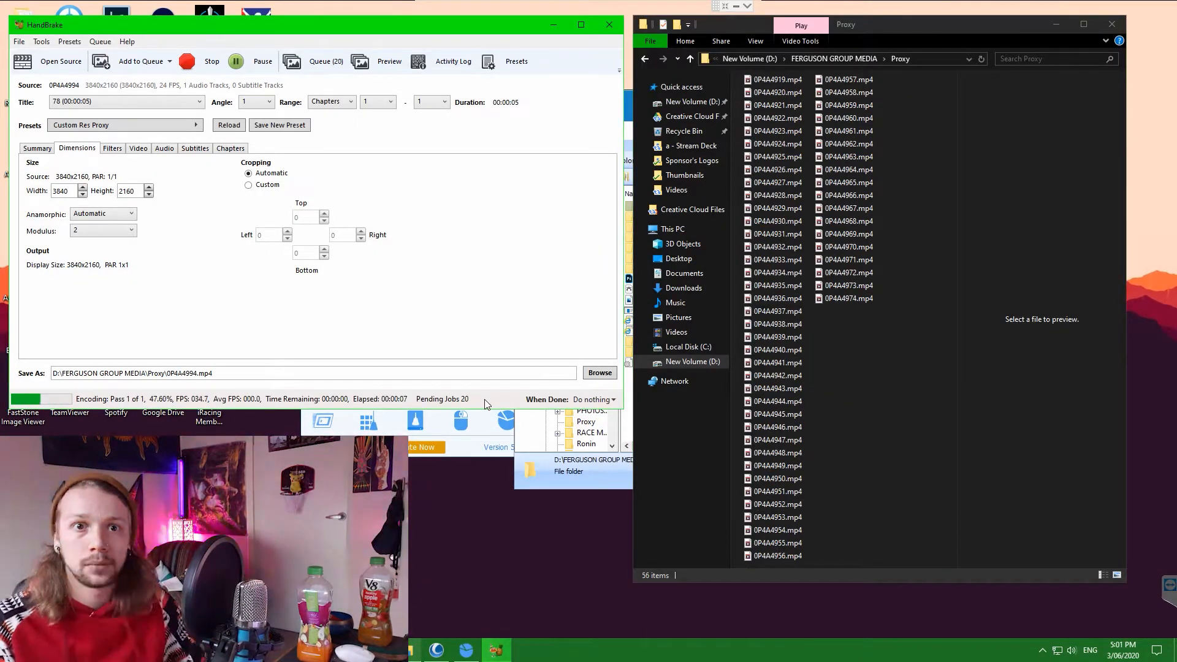
left_click(822, 59)
double_click(799, 124)
double_click(771, 190)
left_click(847, 59)
left_click(832, 59)
double_click(772, 173)
left_click(495, 647)
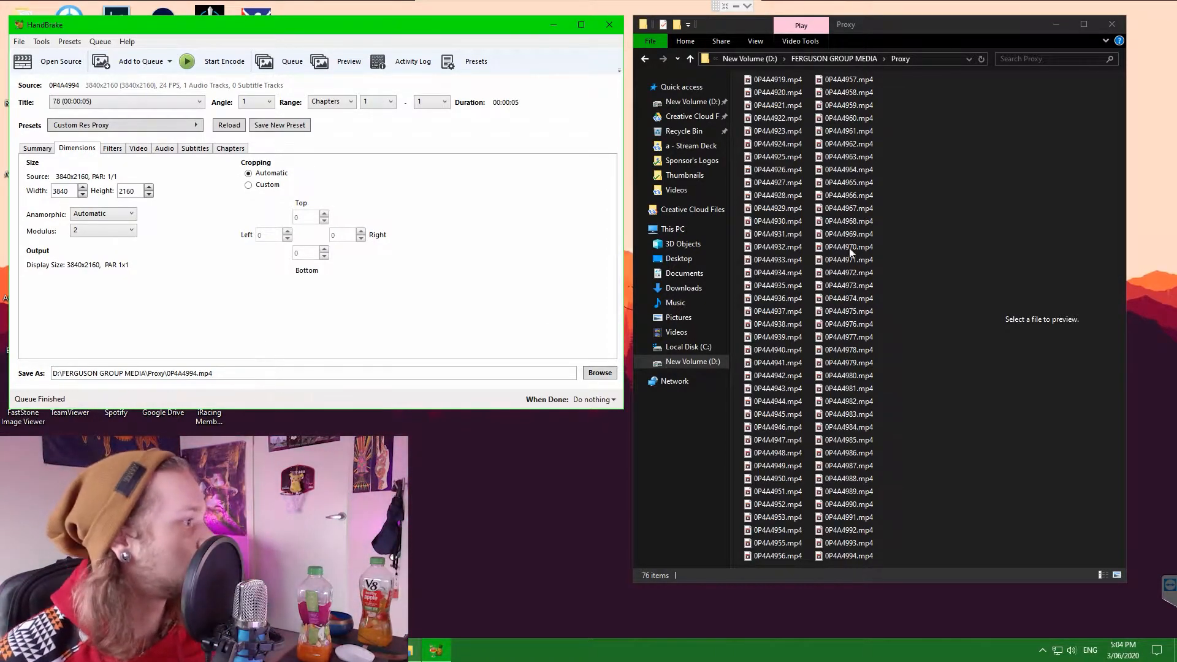
Select all encoded files in the Proxy folder, check their combined size and details in Properties, and move the Properties window aside
left_click(925, 239)
left_click_drag(908, 557, 783, 75)
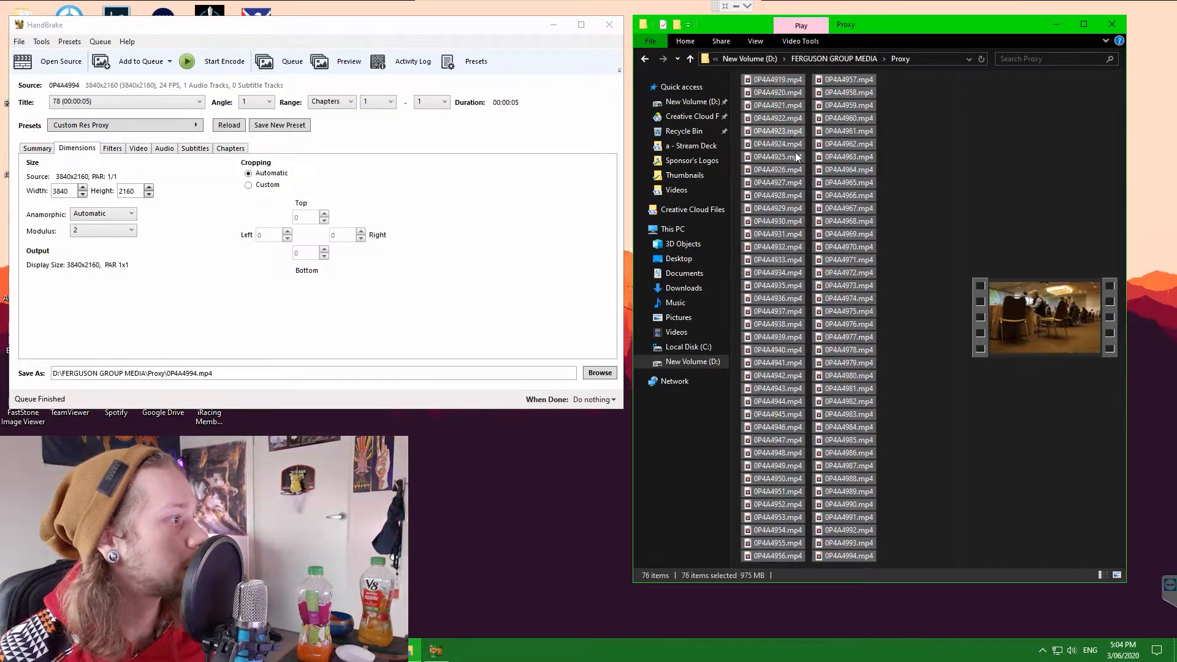
right_click(792, 139)
left_click(872, 401)
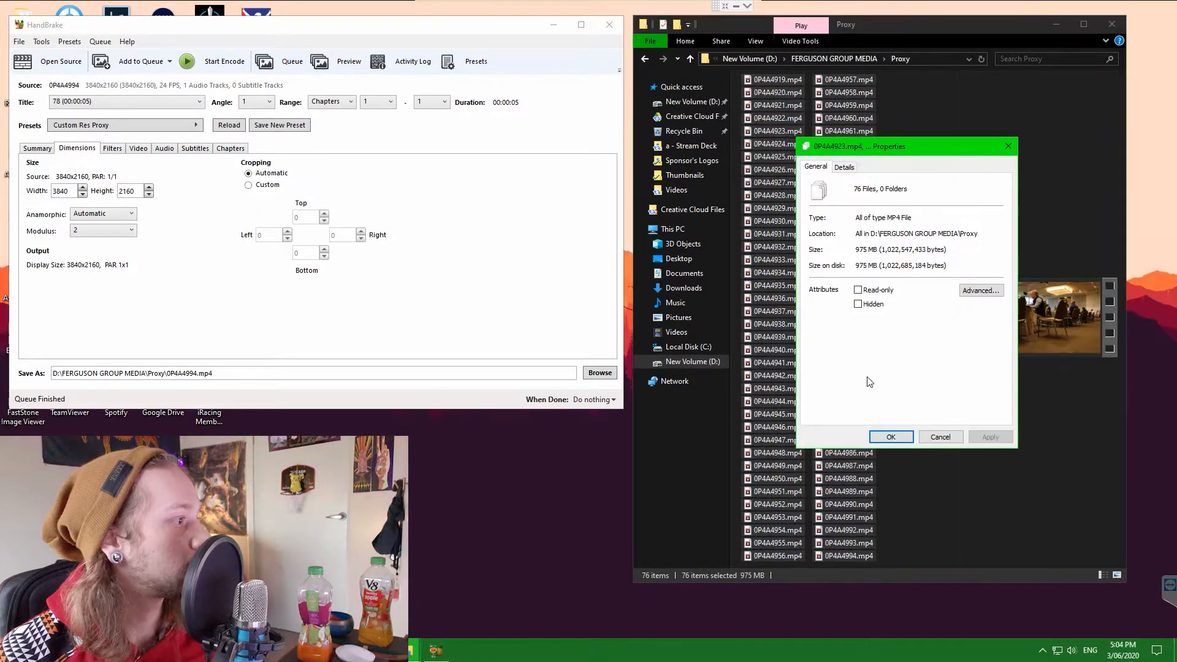
left_click(844, 167)
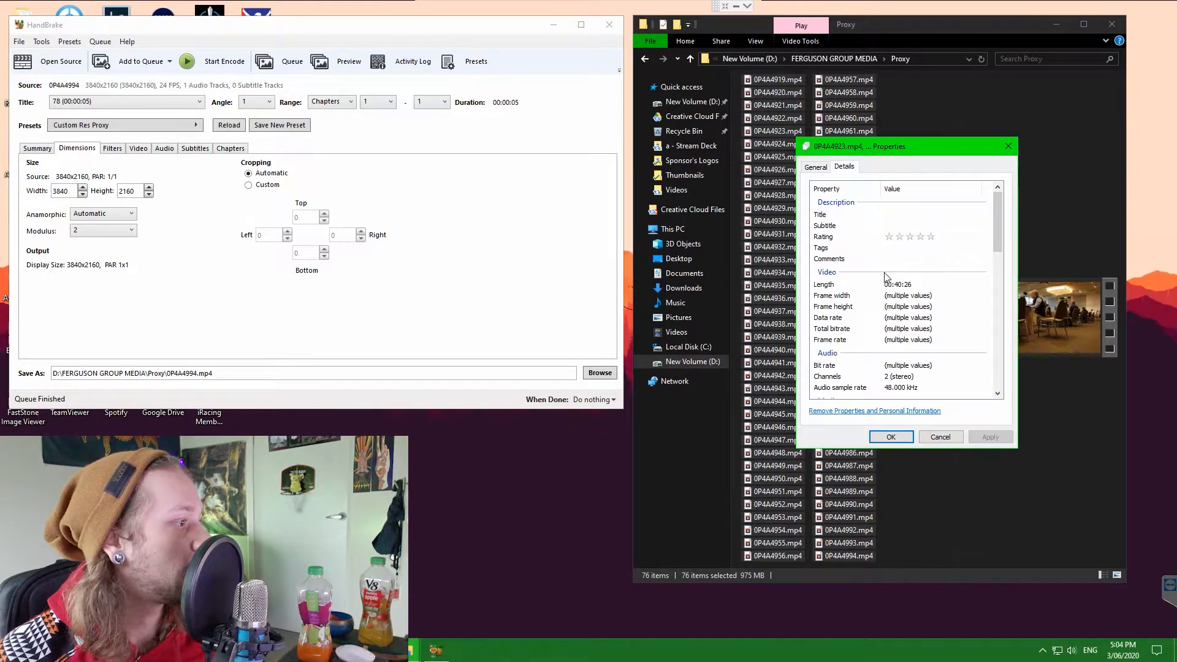
left_click(820, 168)
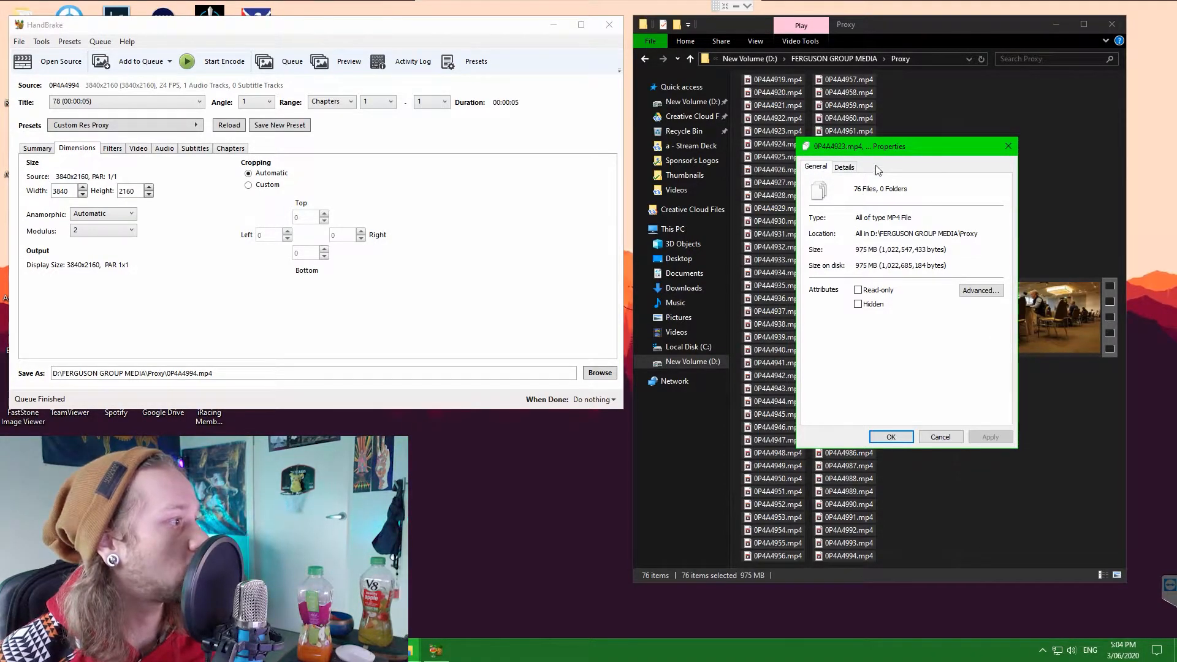
left_click_drag(886, 151, 508, 166)
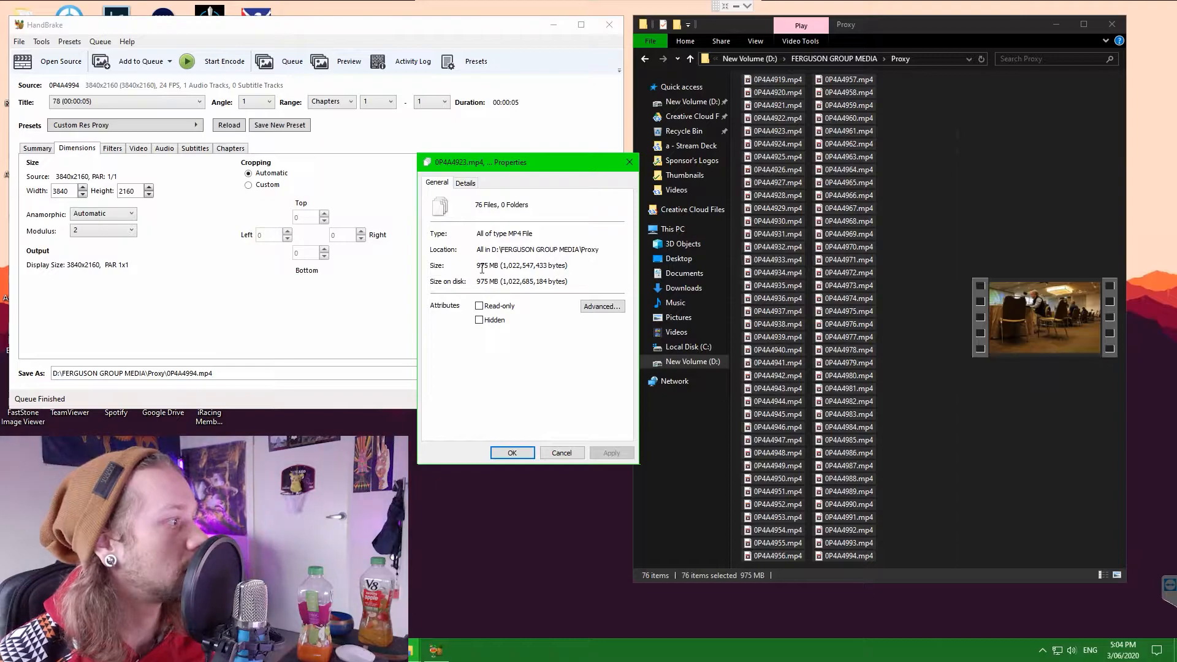
Change the Proxy folder to the Details layout, maximize its window and sort the files by size, largest first
left_click(903, 176)
left_click(778, 79)
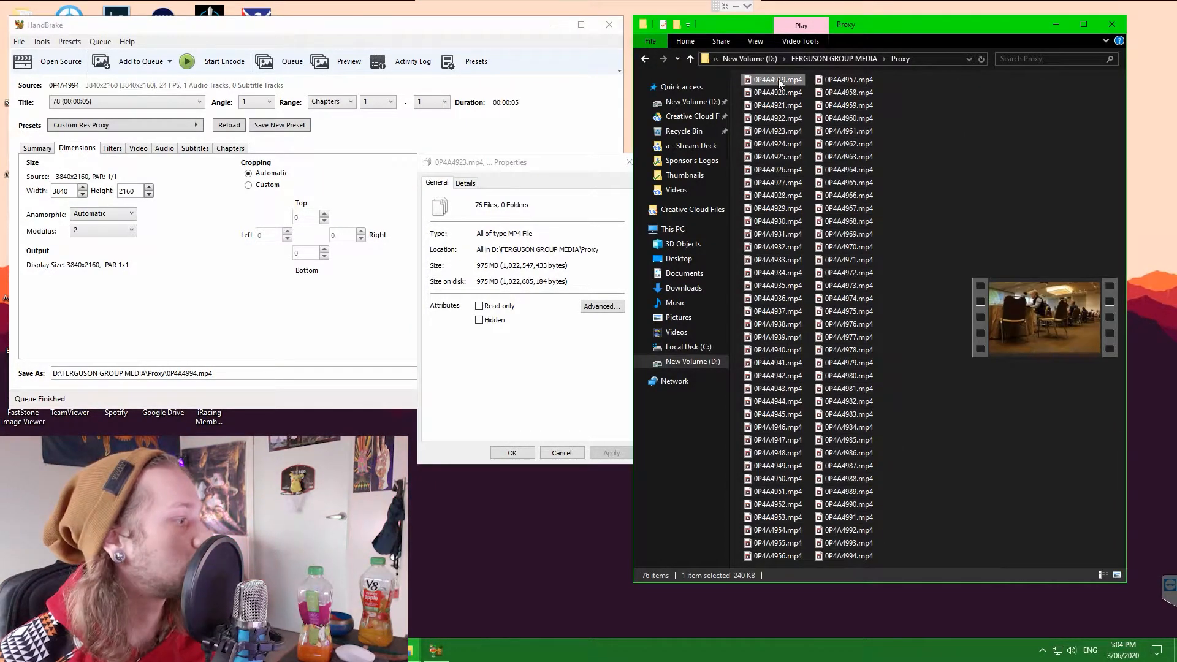
left_click(760, 42)
left_click(857, 80)
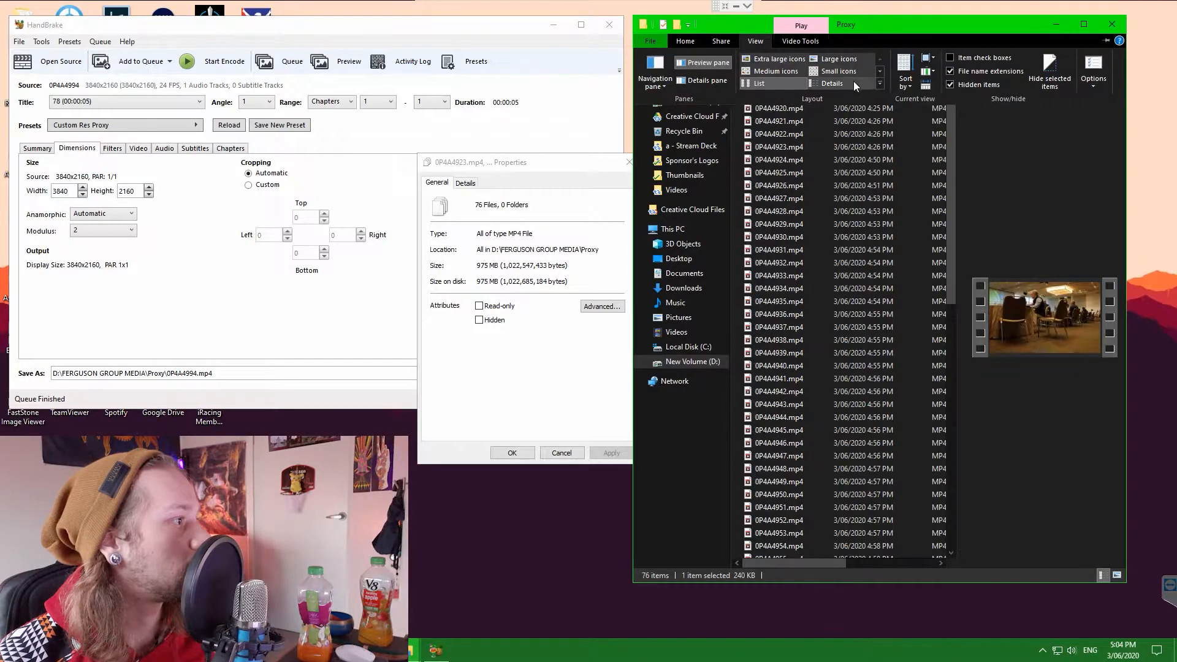
left_click(1083, 24)
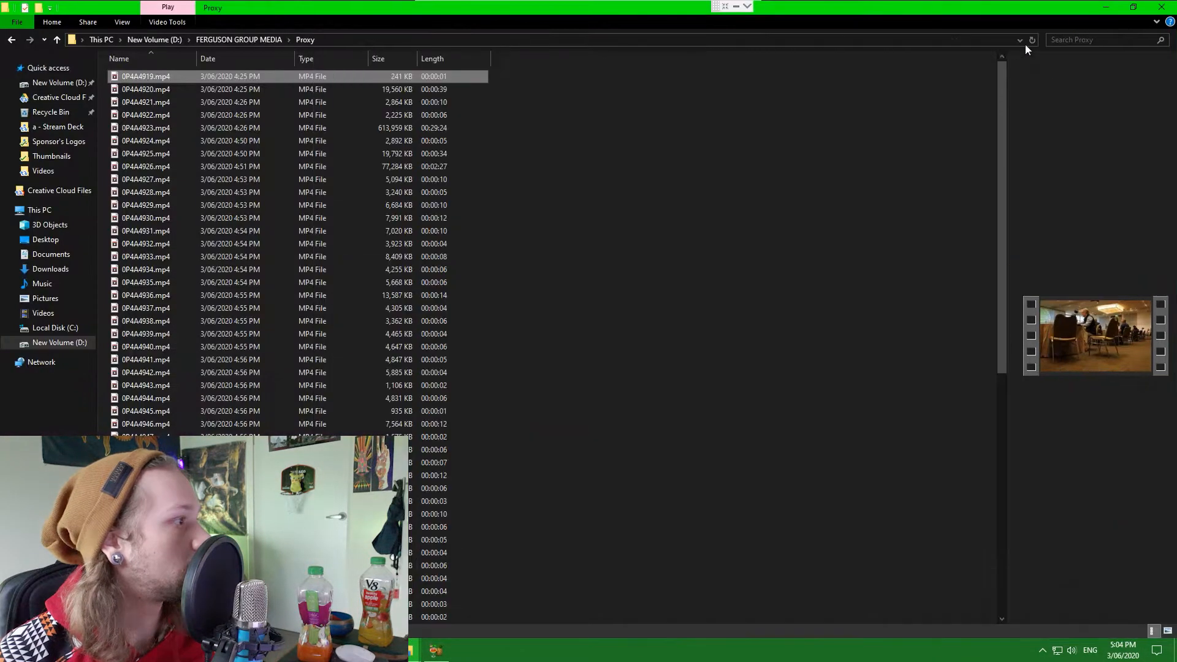
left_click(392, 62)
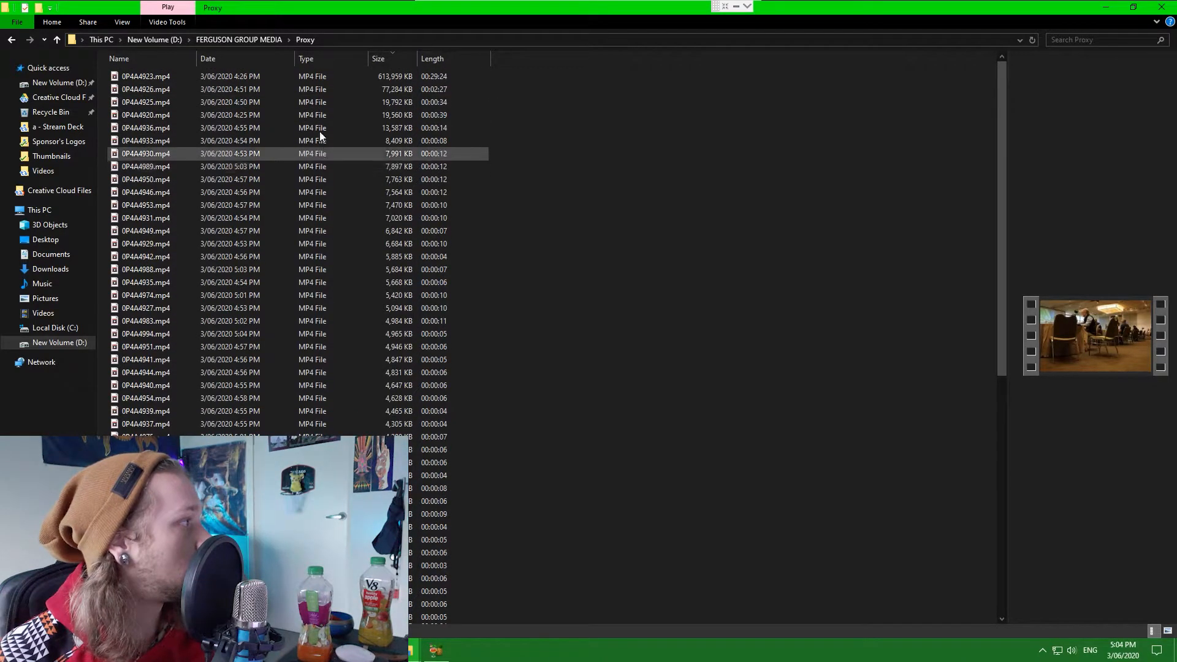
Play the encoded 0P4A4923.mp4, inspect its picture quality in full screen and close the player
left_click(321, 76)
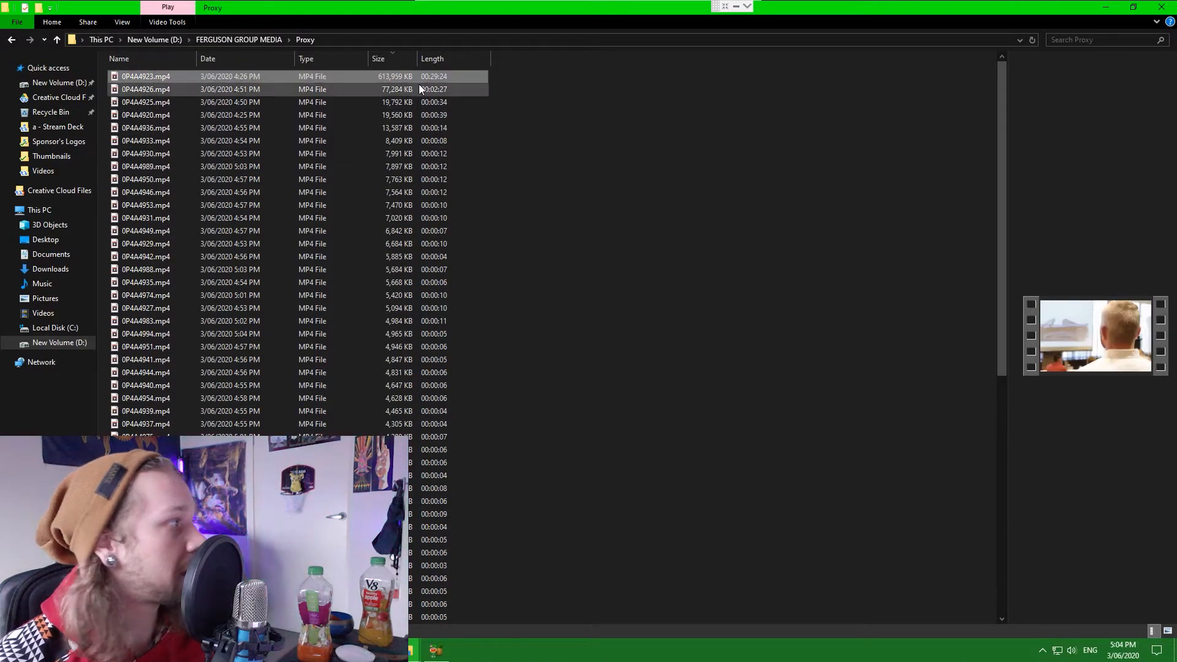
double_click(364, 77)
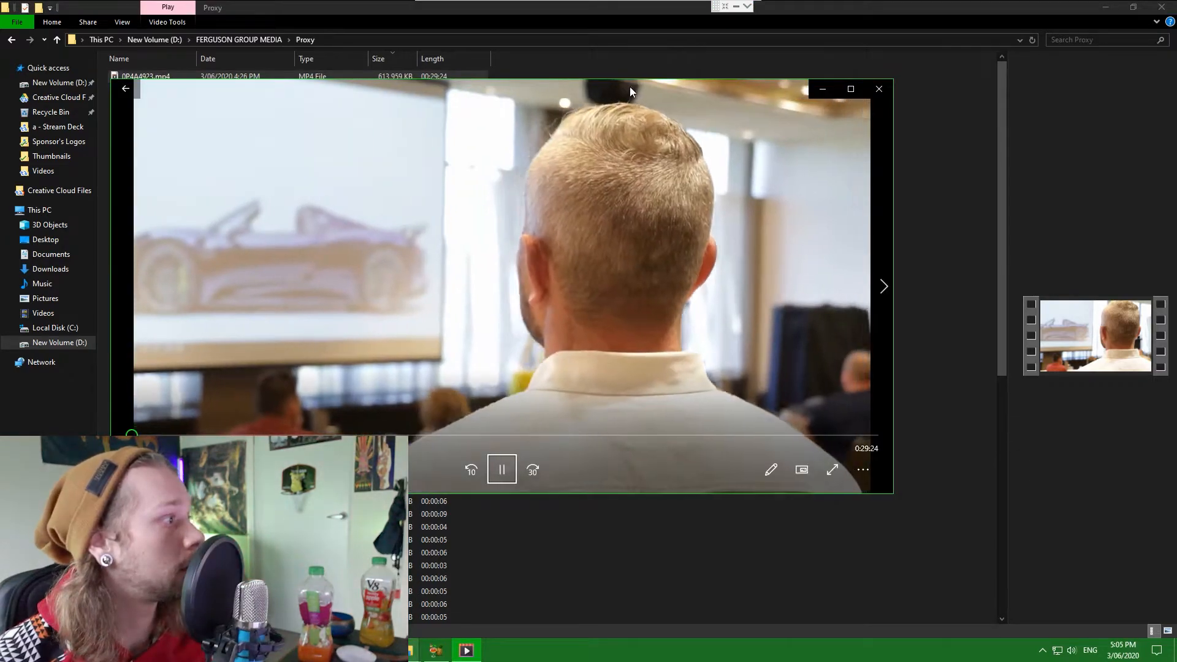
left_click_drag(630, 87, 661, 84)
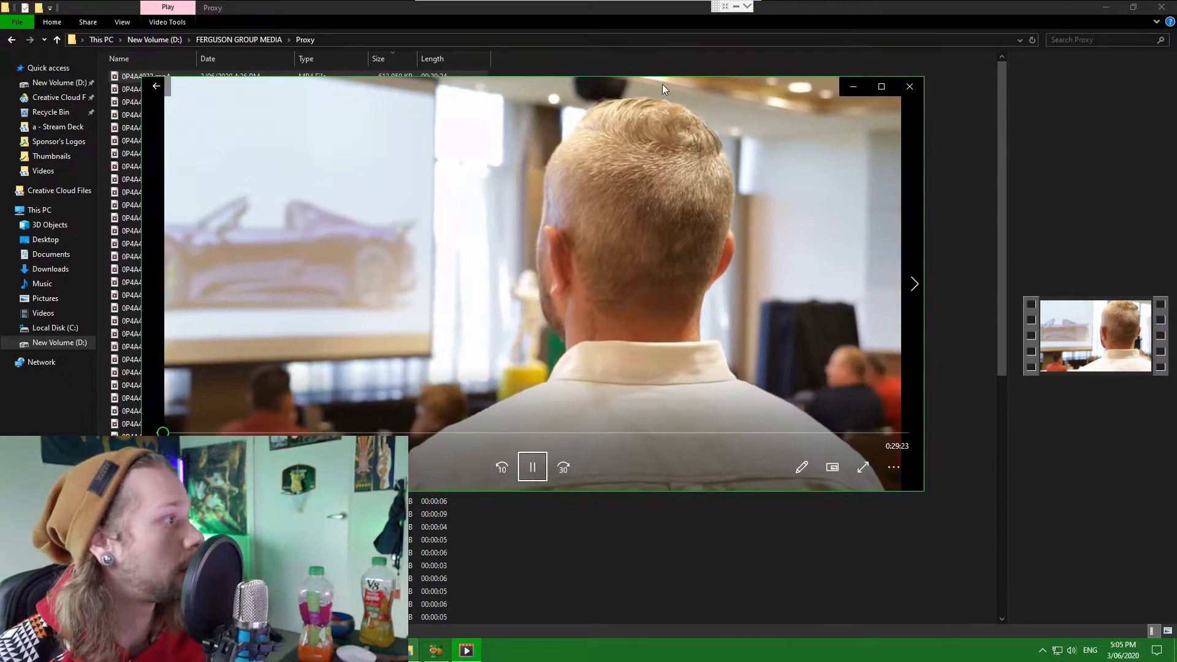
double_click(858, 459)
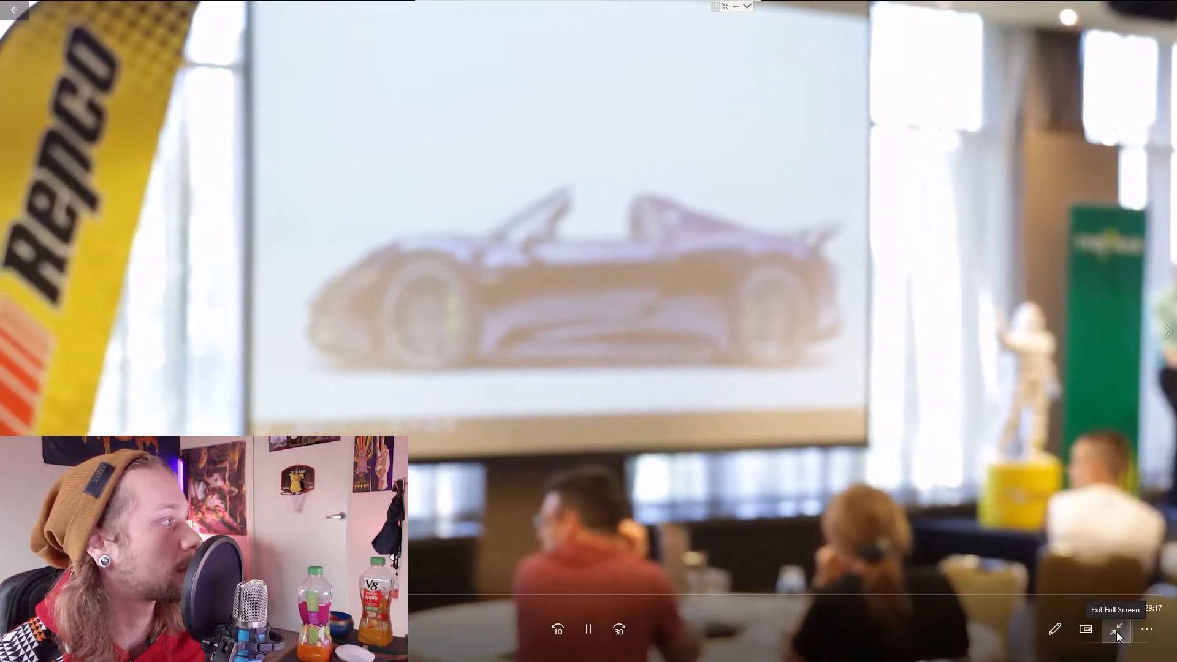
left_click(1116, 628)
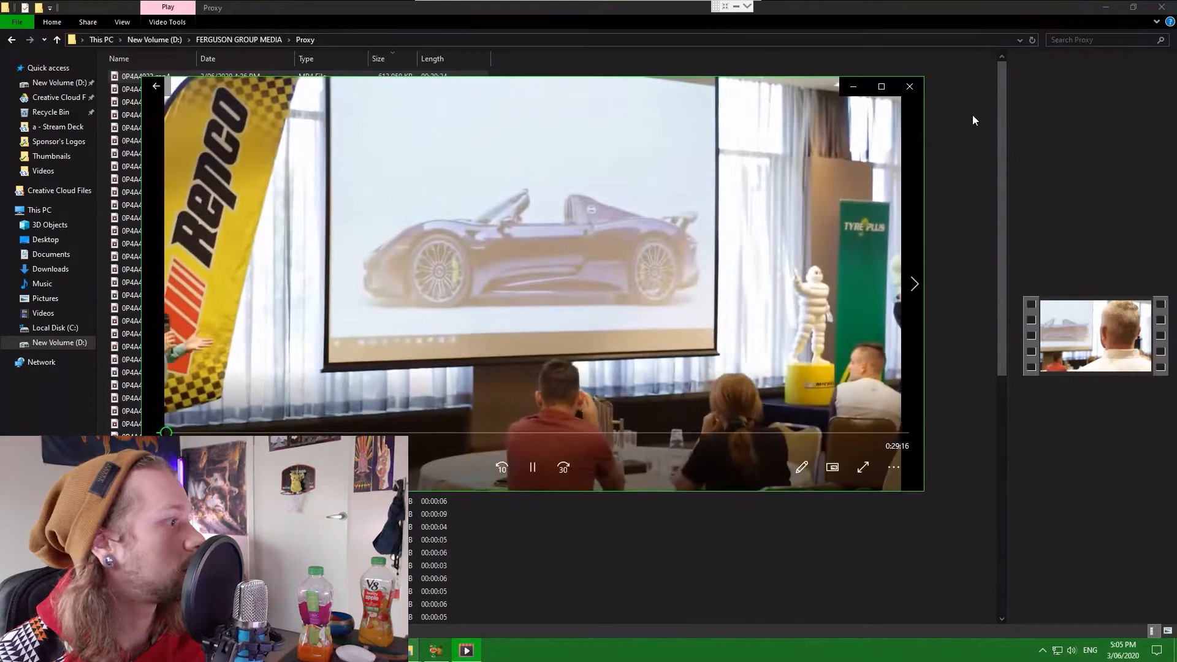
left_click(910, 86)
Examine the encoded files' frame width and frame height in the Properties details and close the Properties window
left_click(245, 410, "shift")
right_click(245, 412)
left_click(241, 405)
left_click(464, 183)
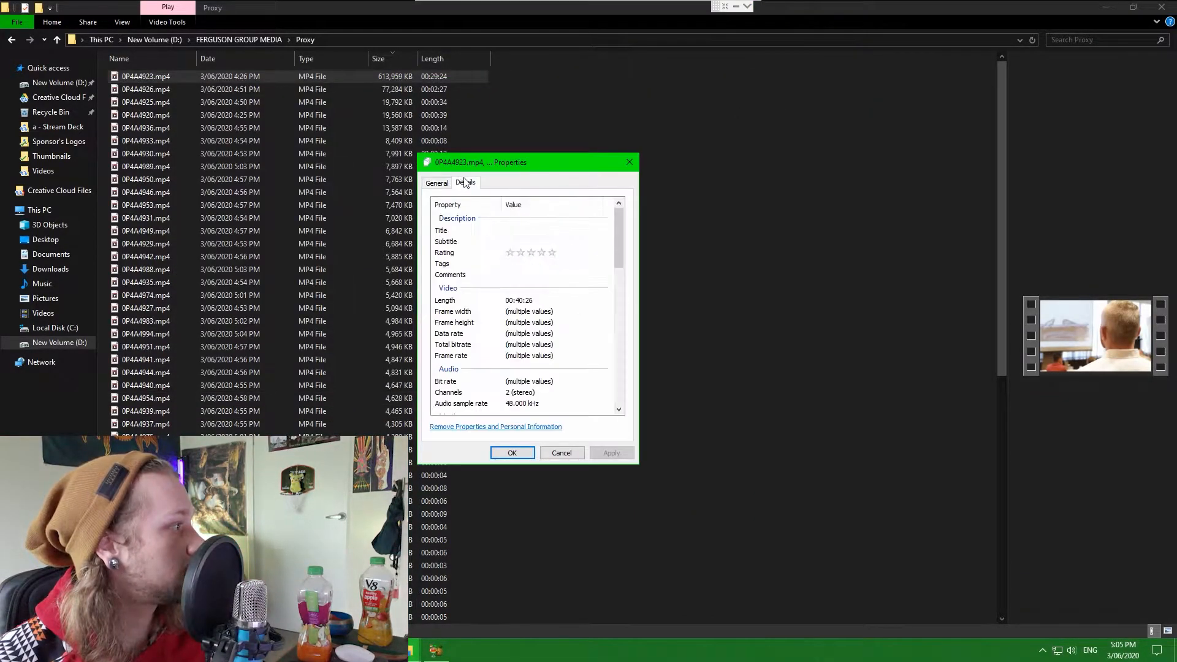
left_click_drag(475, 164, 665, 123)
scroll(613, 343, "down", 3)
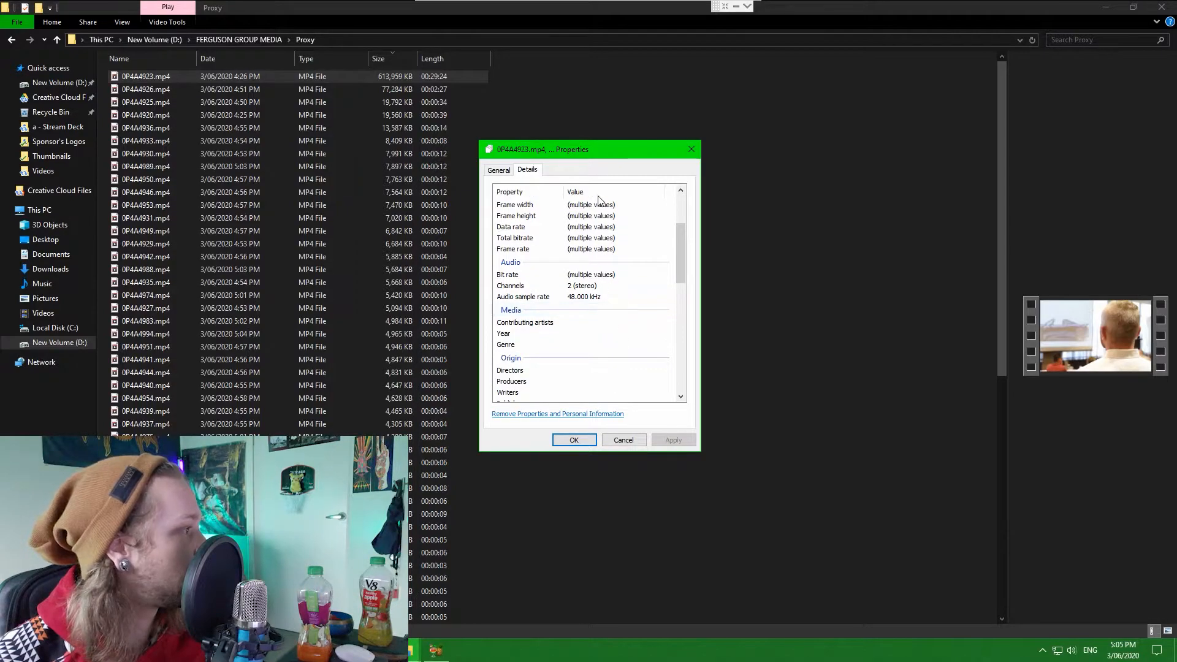
scroll(592, 238, "up", 1)
left_click(572, 239)
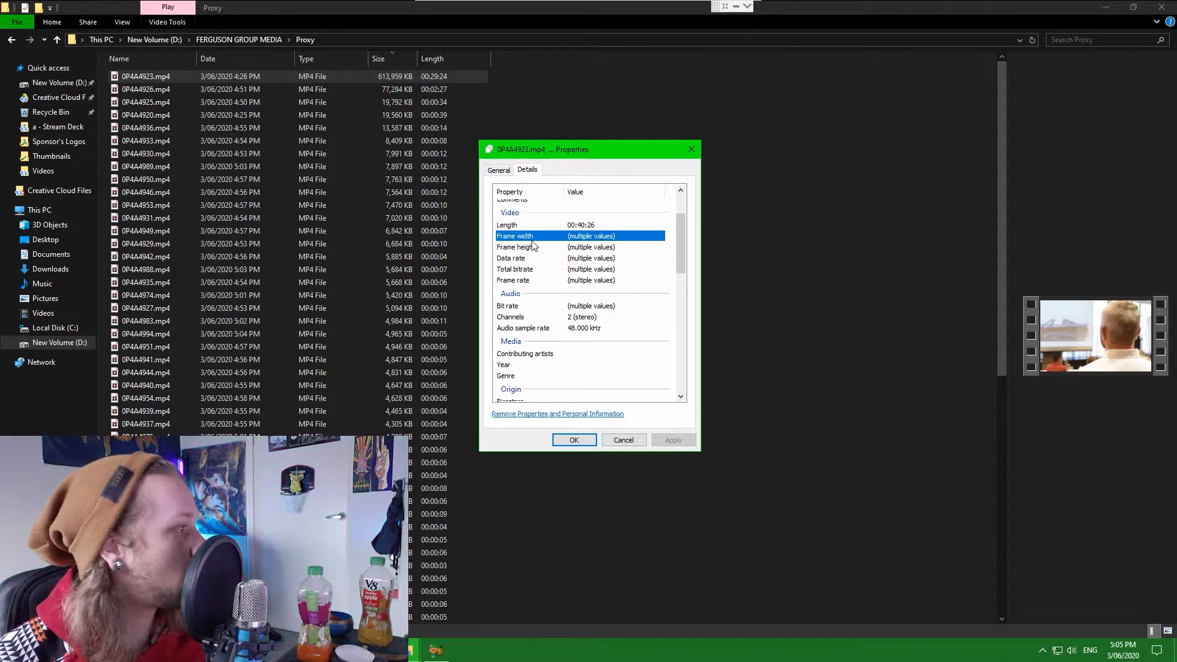
left_click(570, 247)
left_click(571, 237)
left_click(573, 247)
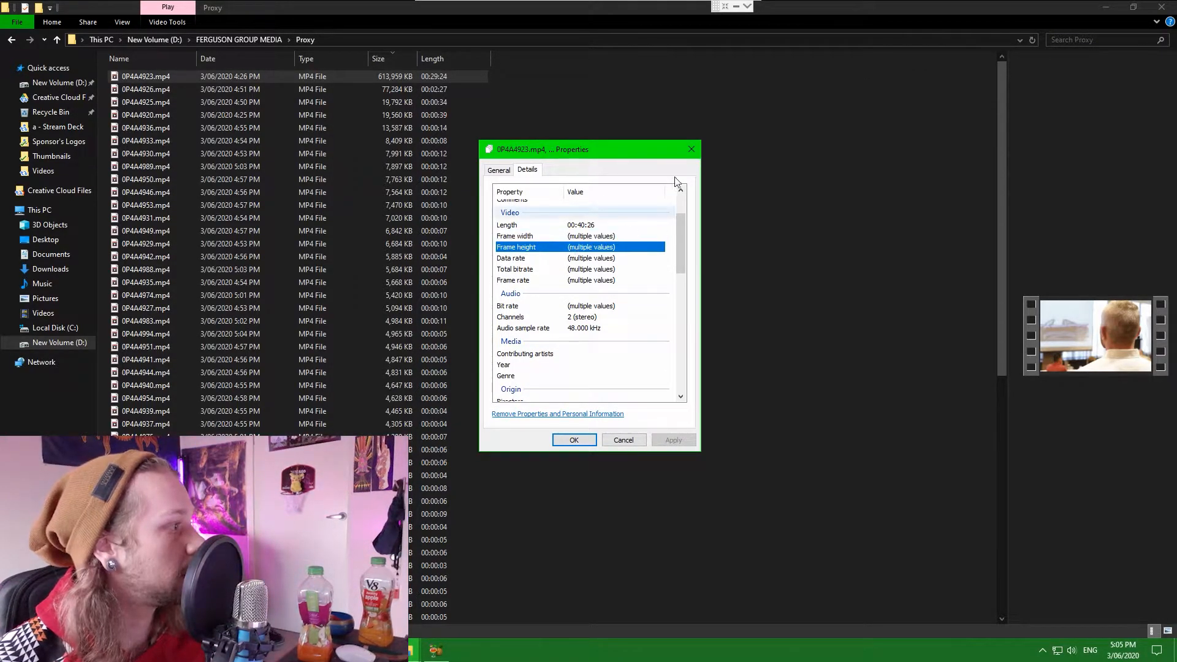
left_click(691, 150)
left_click(691, 157)
Switch to Adobe Premiere Pro and set the 0P4A4923 sequence's video preview file format to QuickTime
left_click(223, 73)
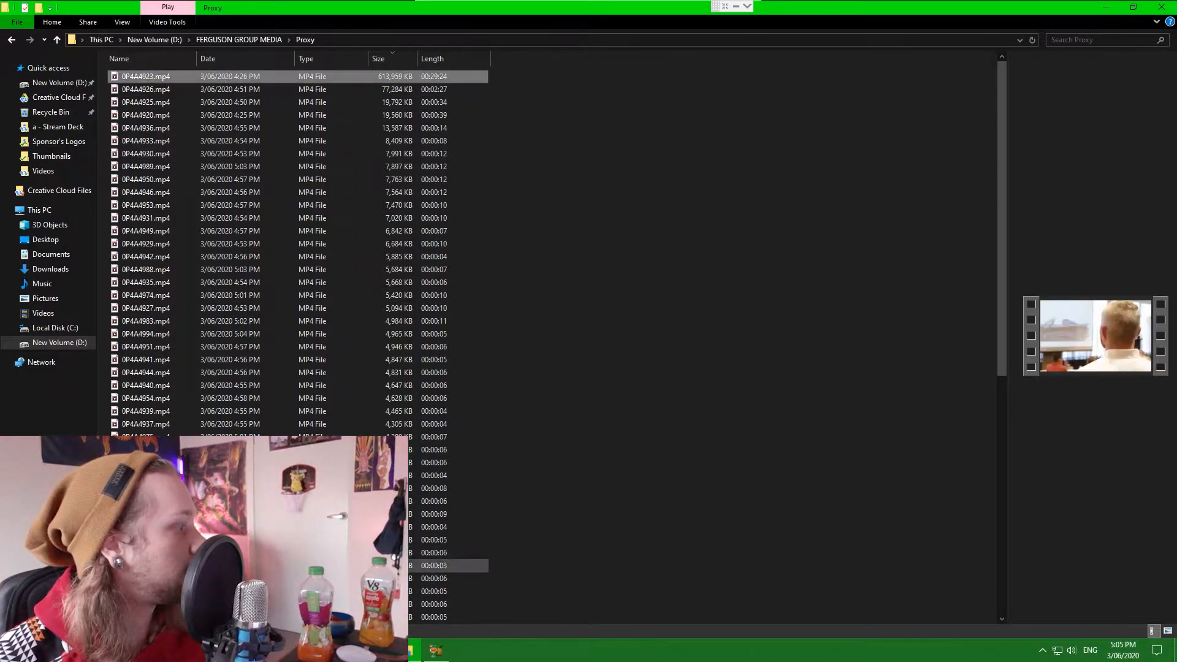
left_click(288, 650)
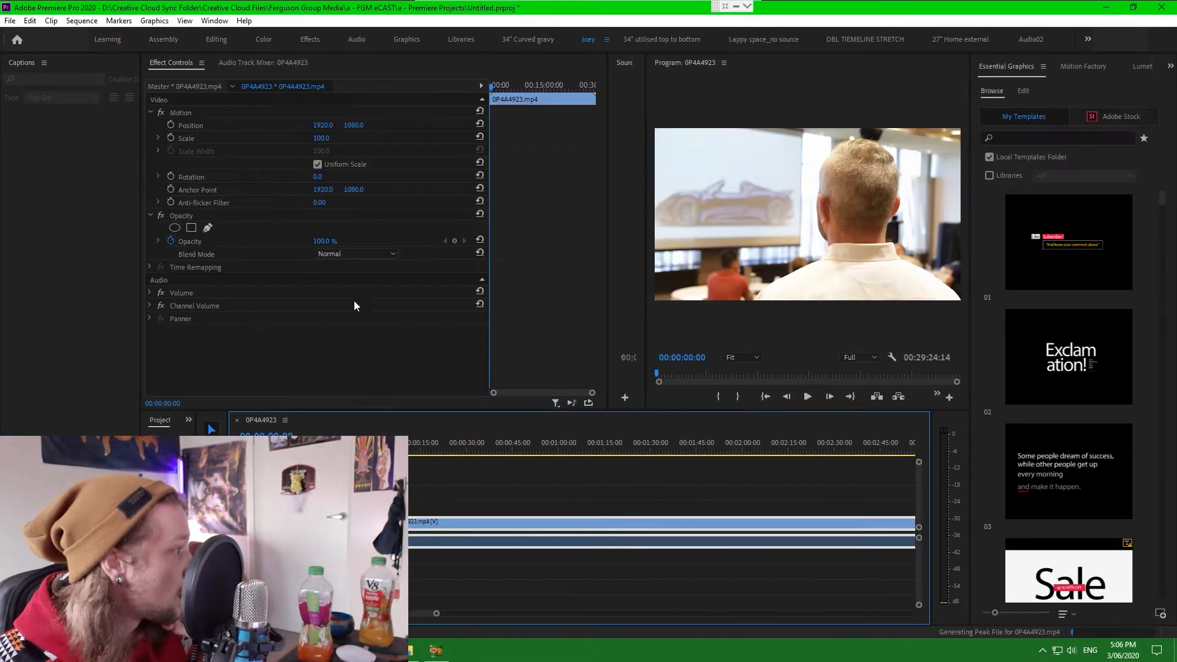
left_click(88, 20)
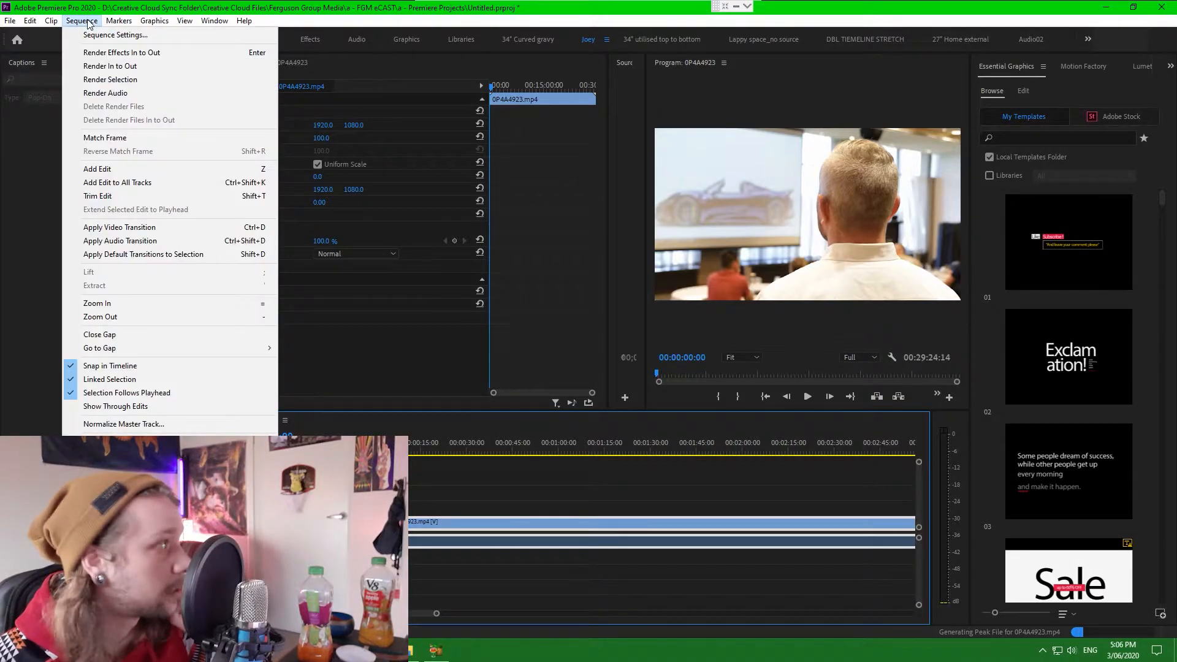
left_click(132, 32)
left_click_drag(244, 13, 358, 91)
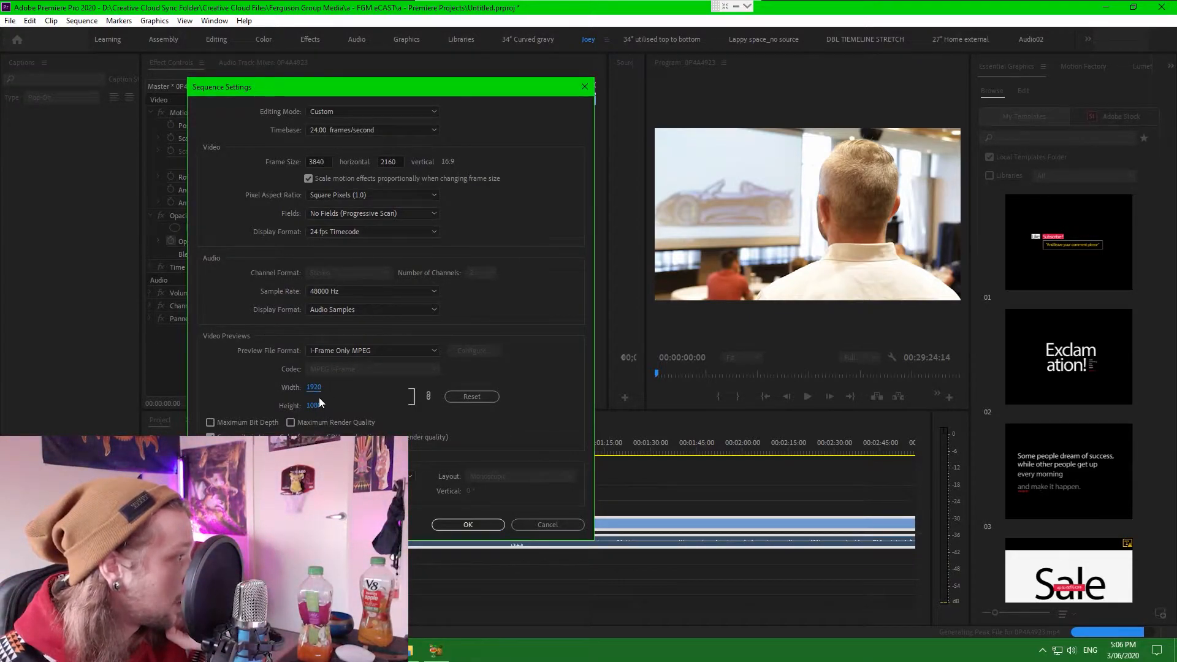
left_click(337, 351)
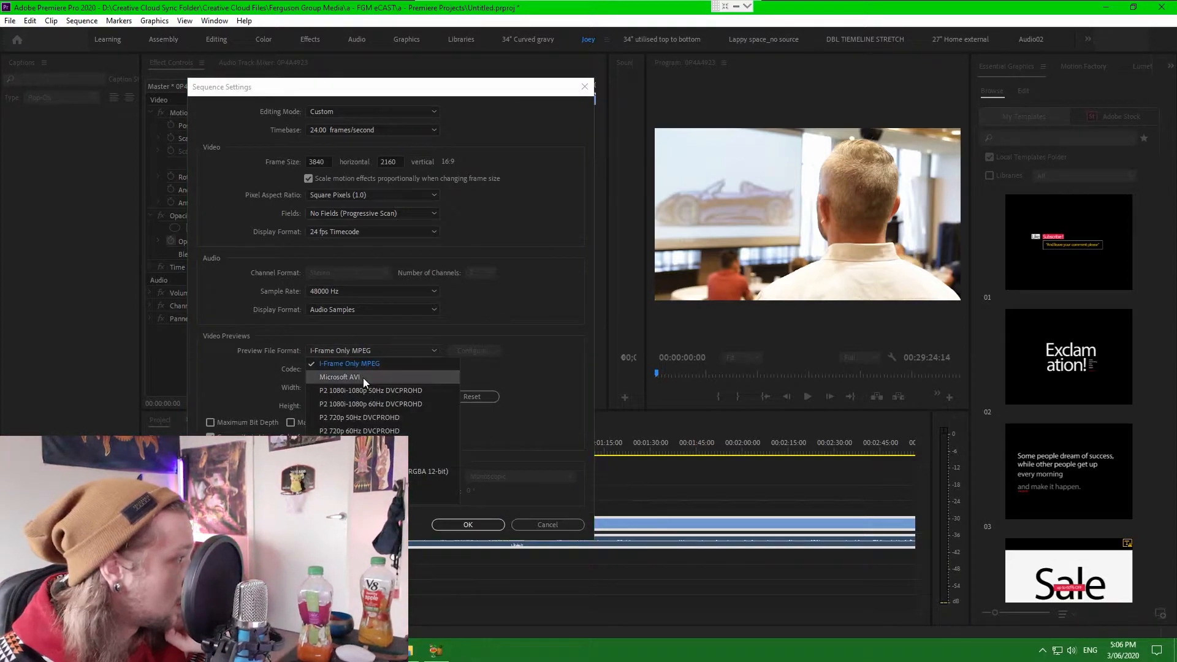
left_click(343, 498)
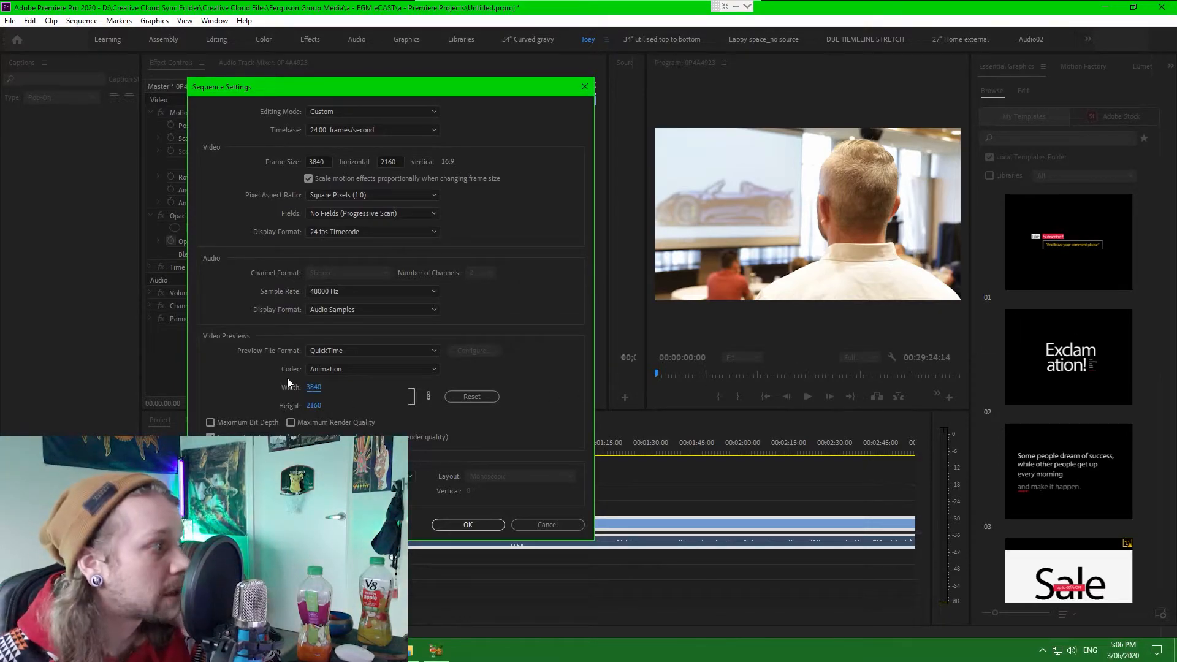
left_click(468, 526)
Play the 0P4A4923 sequence from about 00:13:50 and inspect its quality in a maximized Program monitor, restoring the layout when done
scroll(632, 502, "down", 6)
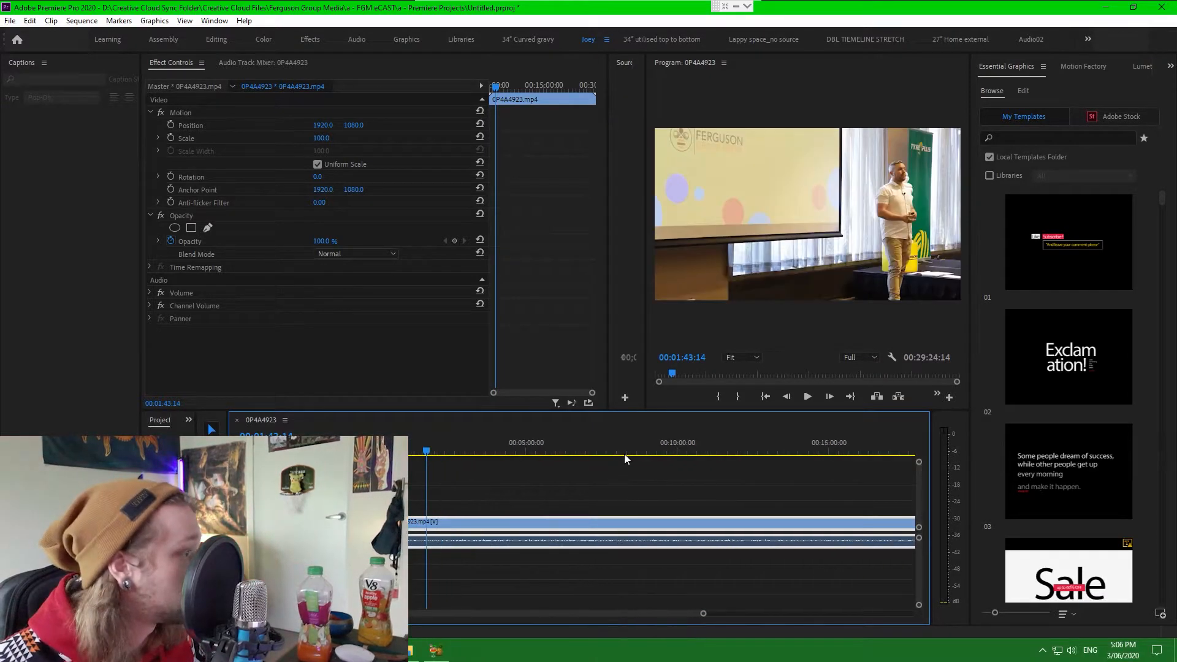
scroll(622, 460, "down", 4)
left_click(568, 448)
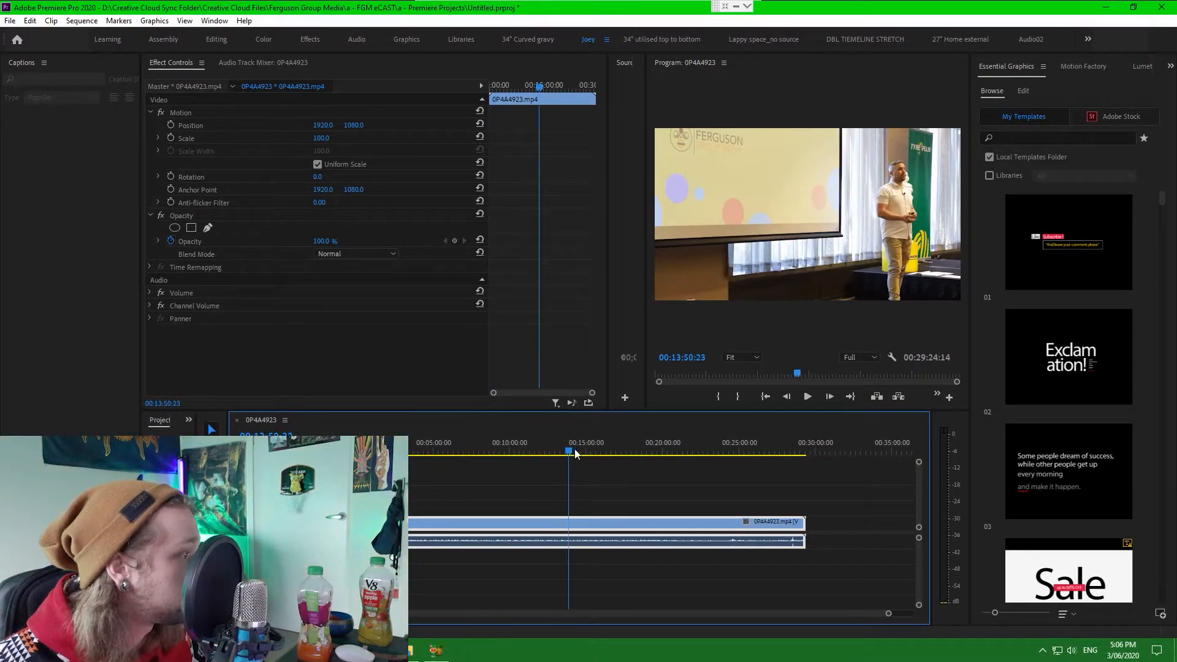
key("space")
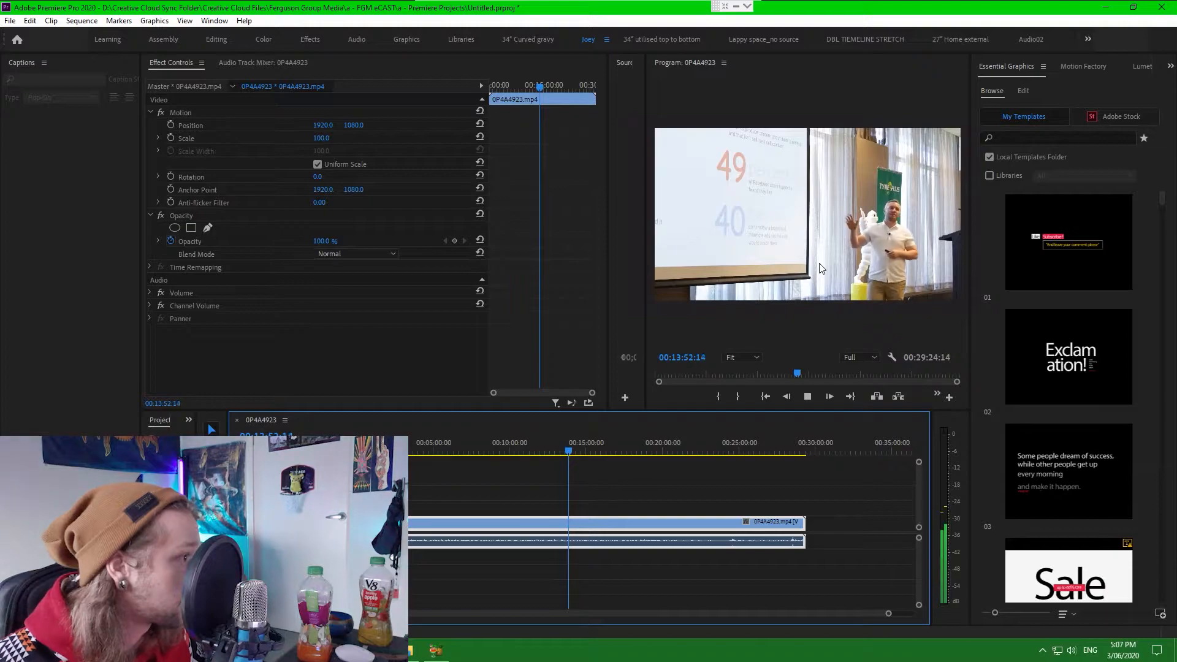
key("grave")
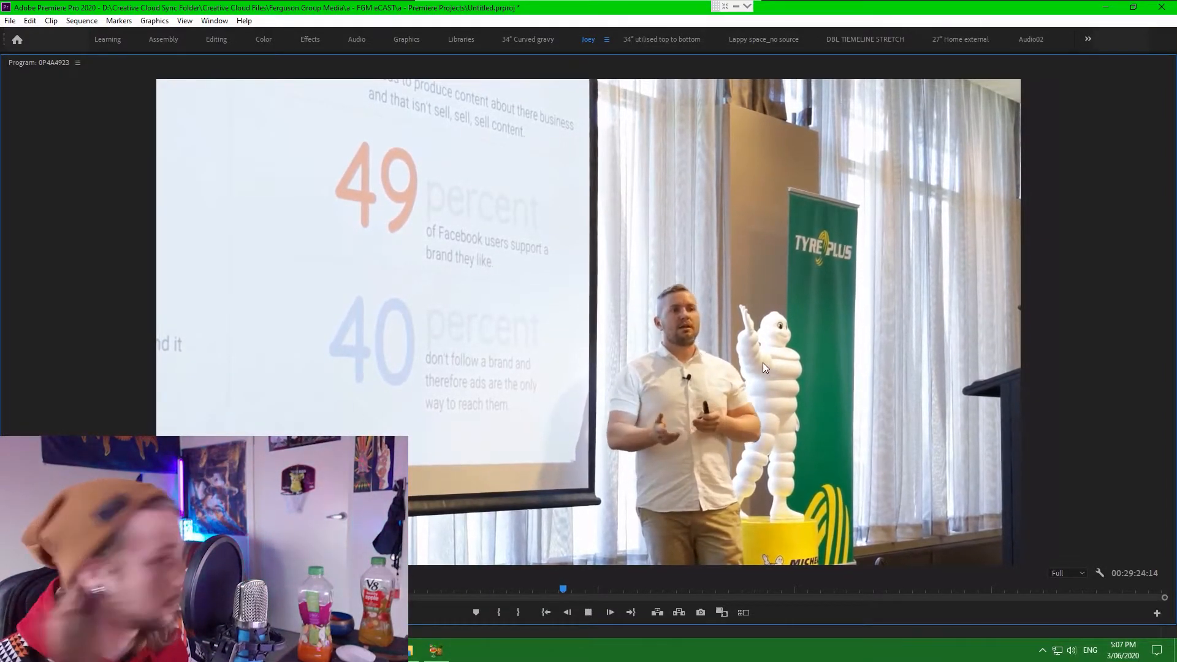
key("grave")
left_click(785, 495)
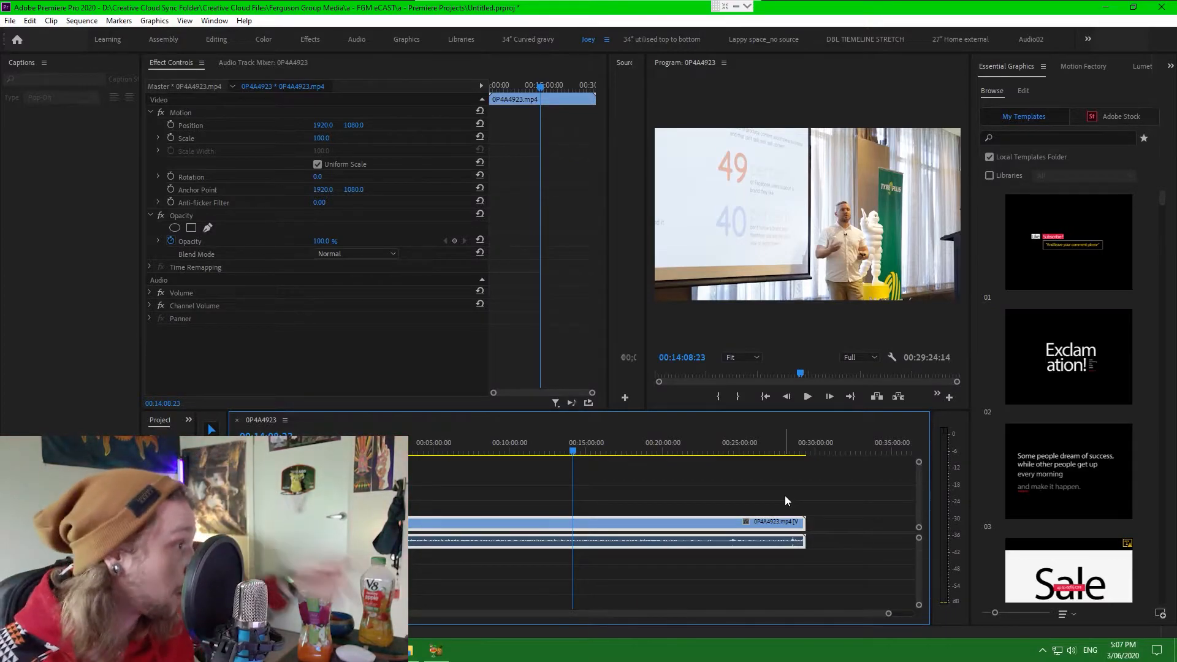
Switch to File Explorer and select all the encoded files in the Proxy folder
left_click(410, 653)
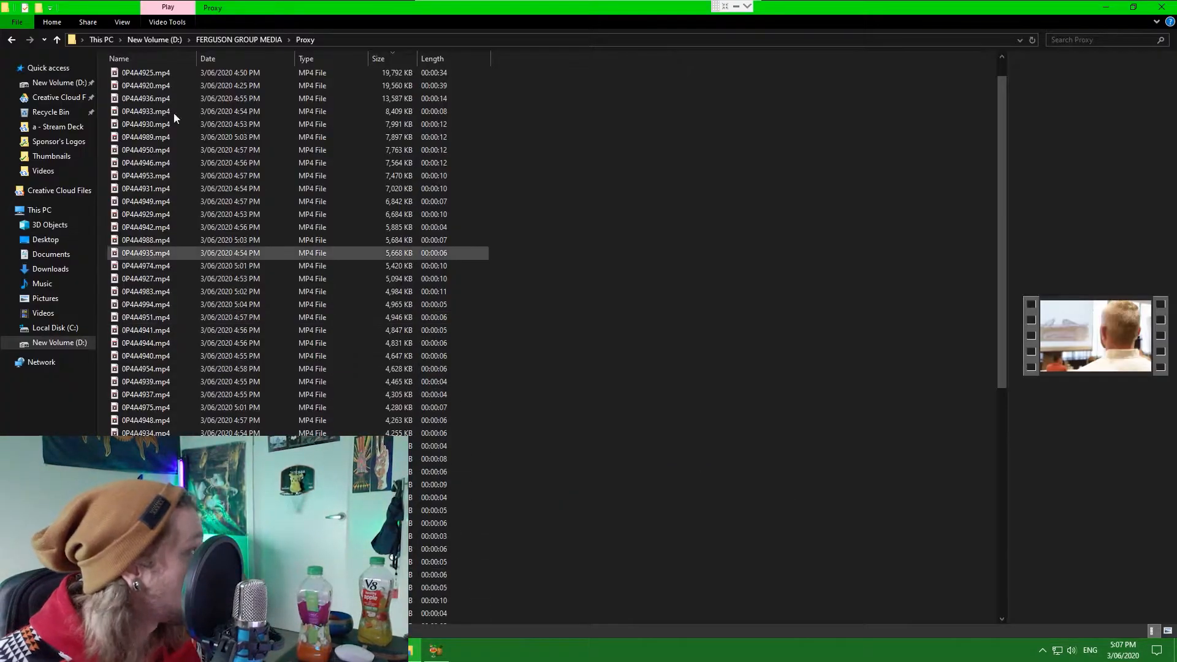
left_click_drag(536, 79, 105, 481)
left_click_drag(205, 481, 197, 644)
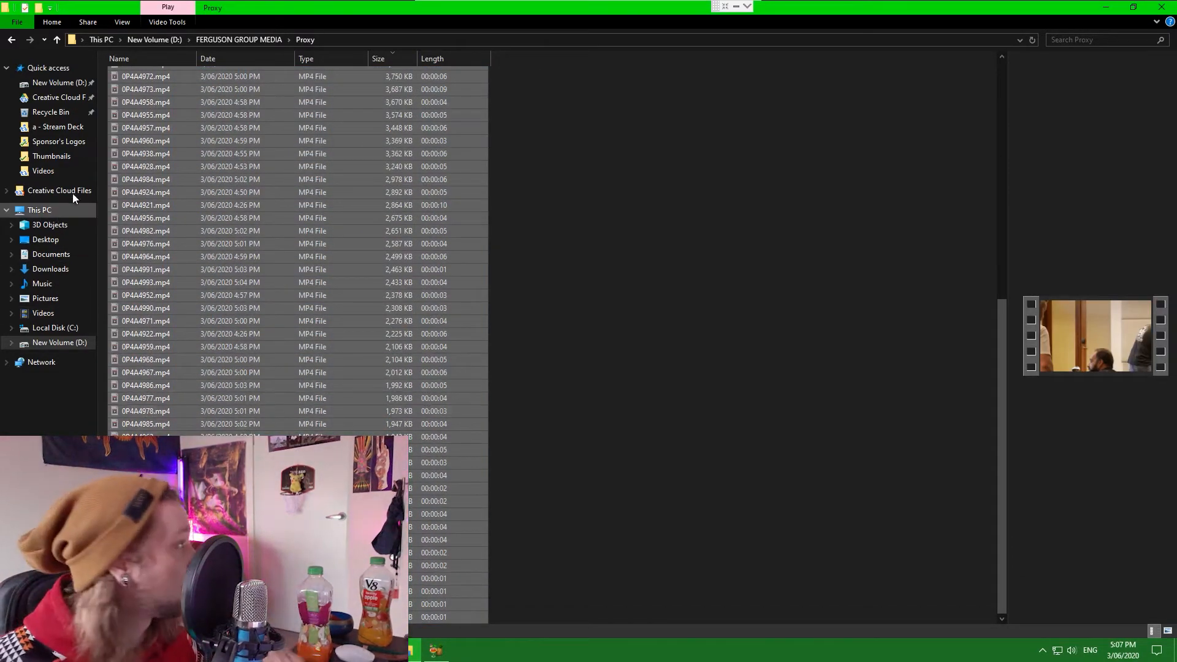
Open the original footage folder TYRE PLUS CONVENTION in D:\FERGUSON GROUP MEDIA\Bridgestone
left_click(155, 40)
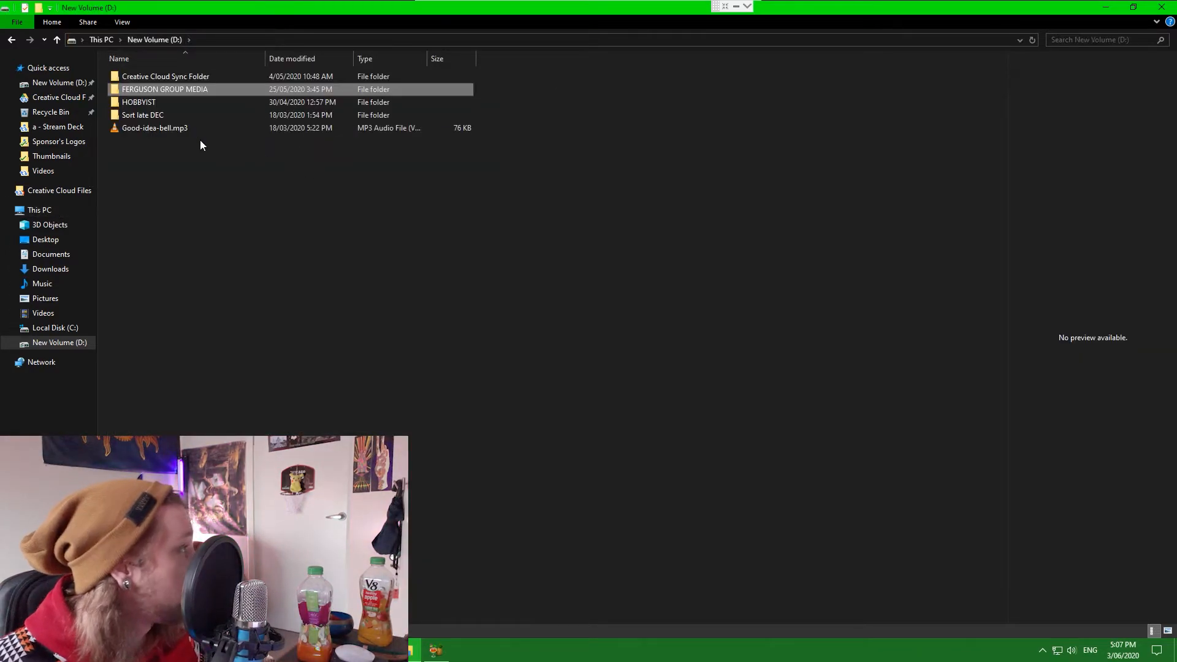
double_click(170, 89)
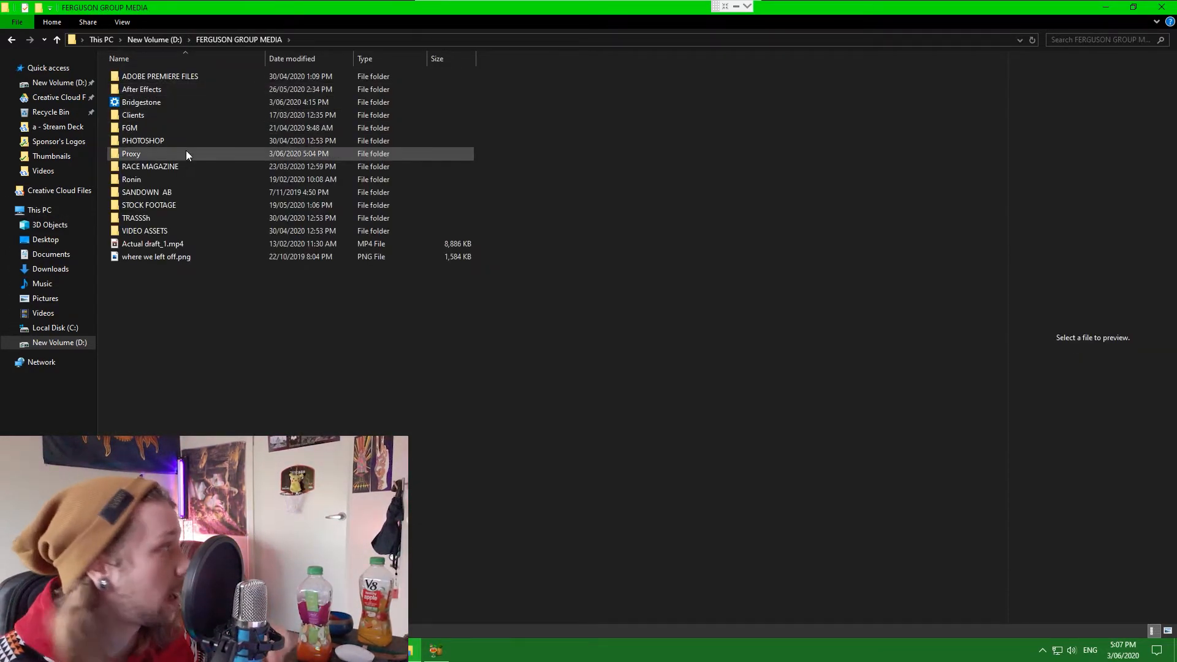
double_click(166, 102)
double_click(619, 86)
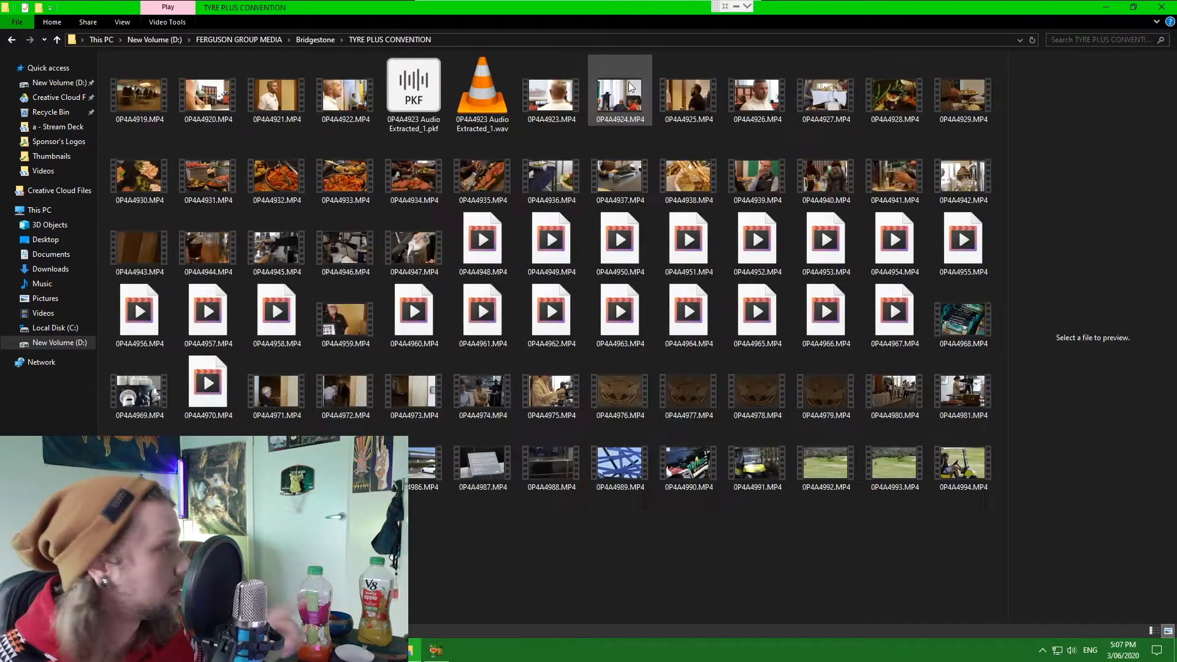
Start moving the encoded Proxy files into TYRE PLUS CONVENTION, and view that folder's properties from Bridgestone to check its original size
key("ctrl+v")
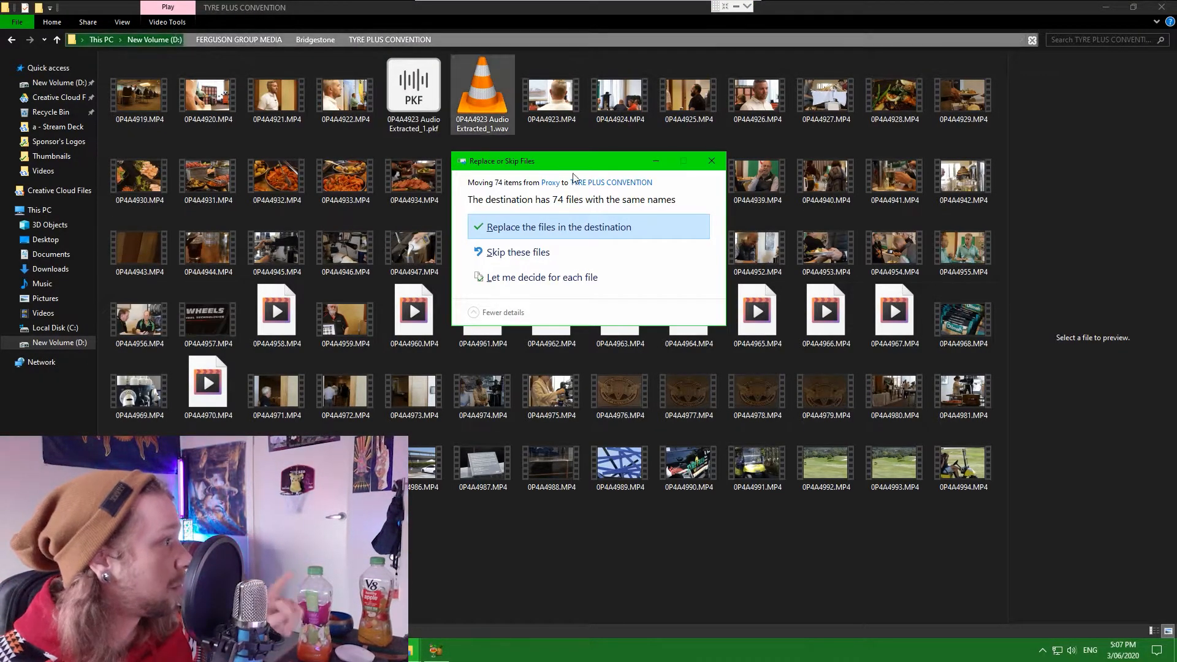
left_click(312, 40)
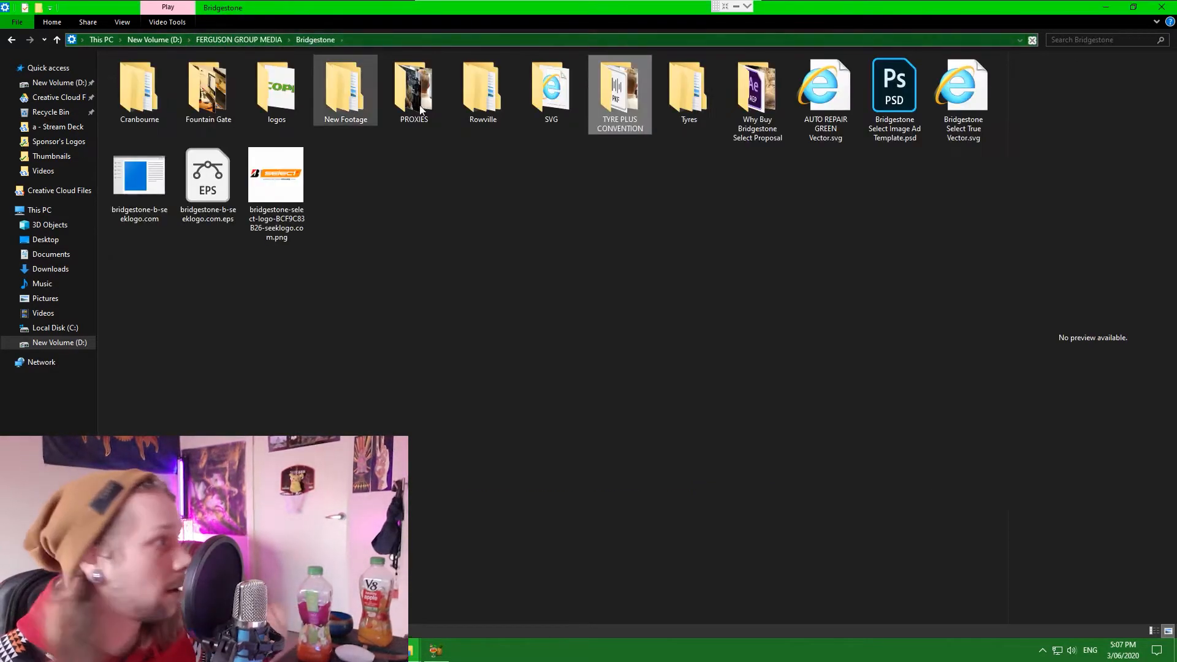
right_click(618, 91)
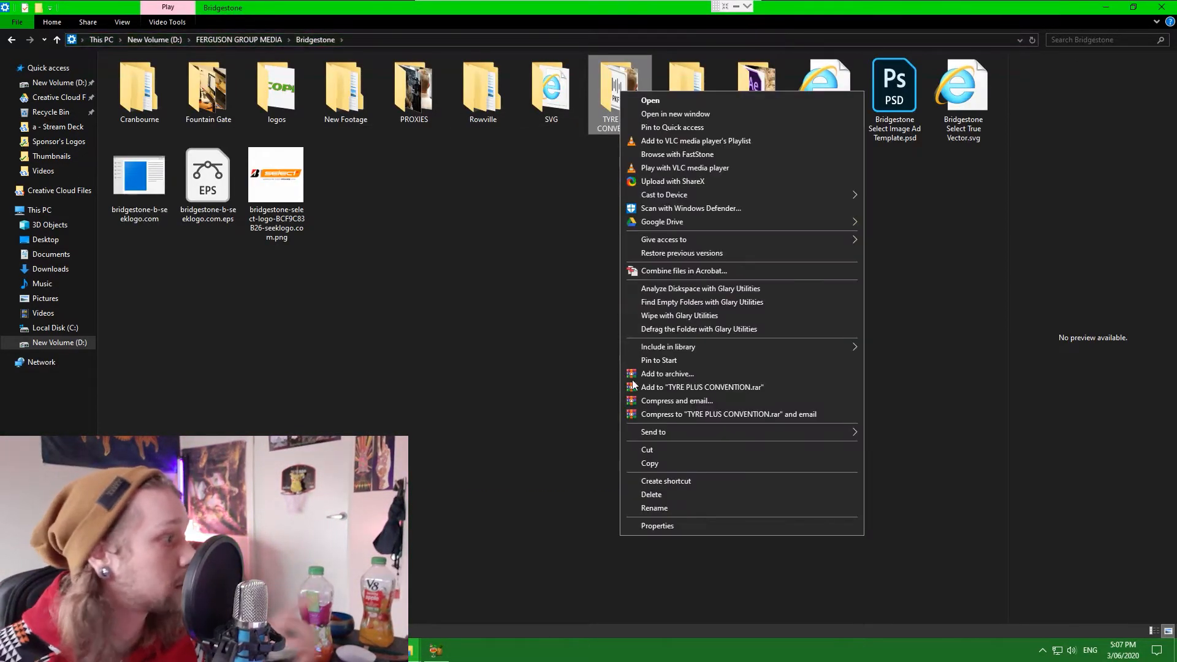
left_click(668, 526)
left_click_drag(709, 107, 255, 154)
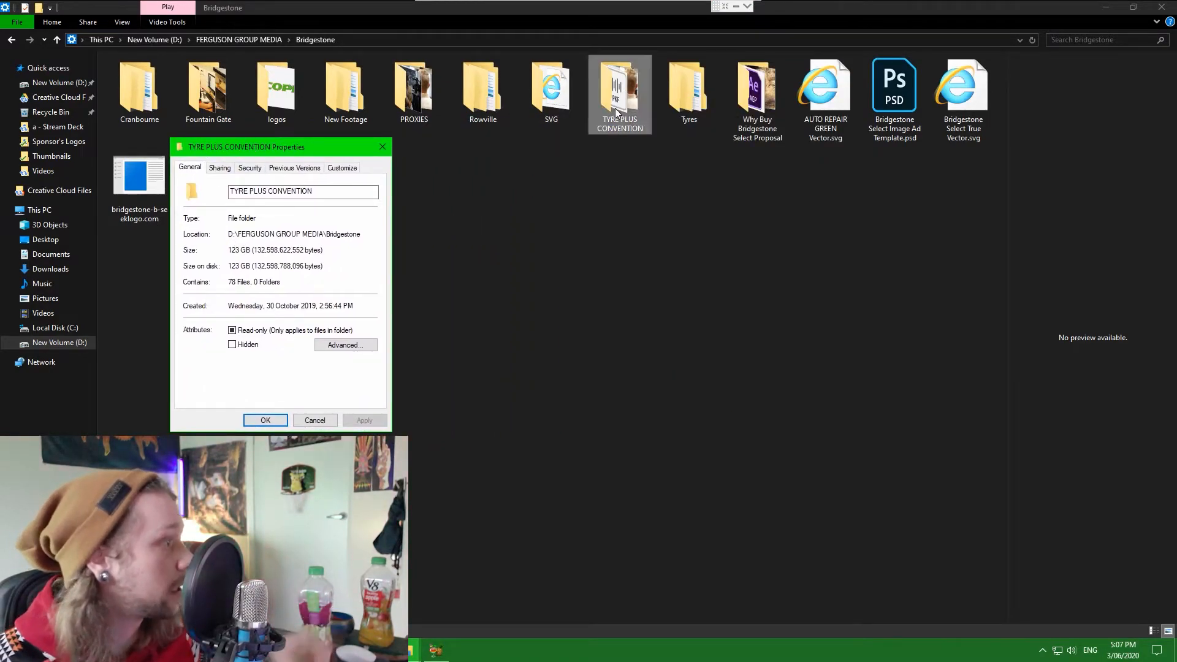
Replace the same-named originals in TYRE PLUS CONVENTION with the encoded files from Proxy
left_click(417, 652)
left_click(479, 592)
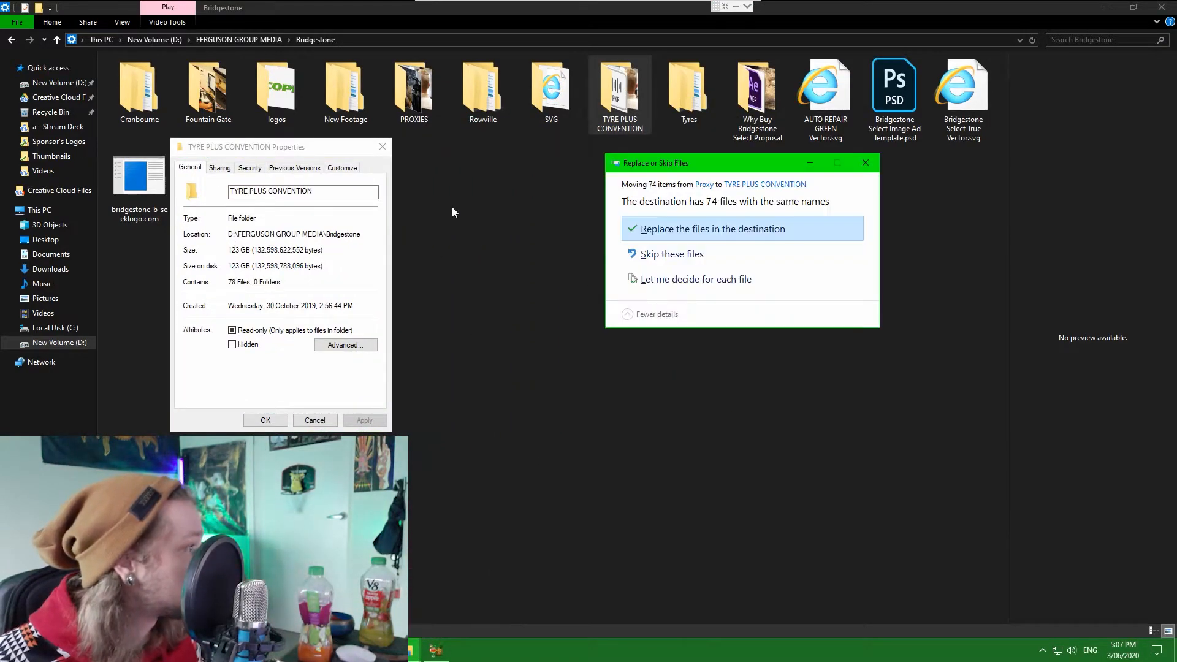
left_click_drag(670, 174, 483, 171)
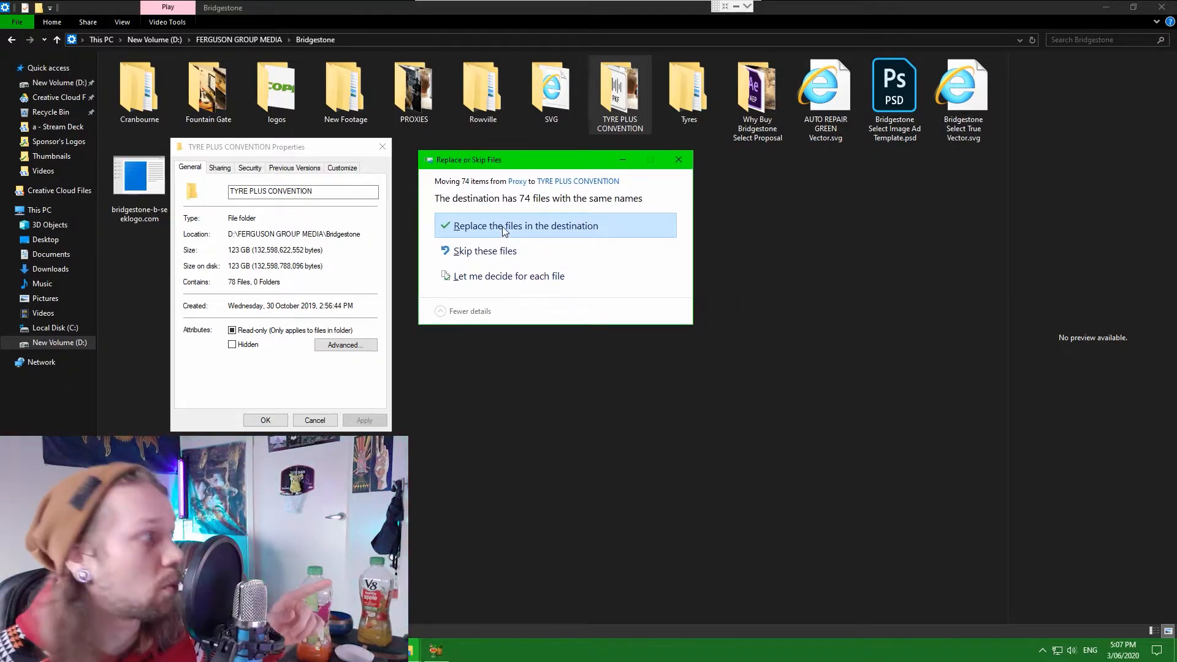
left_click(502, 226)
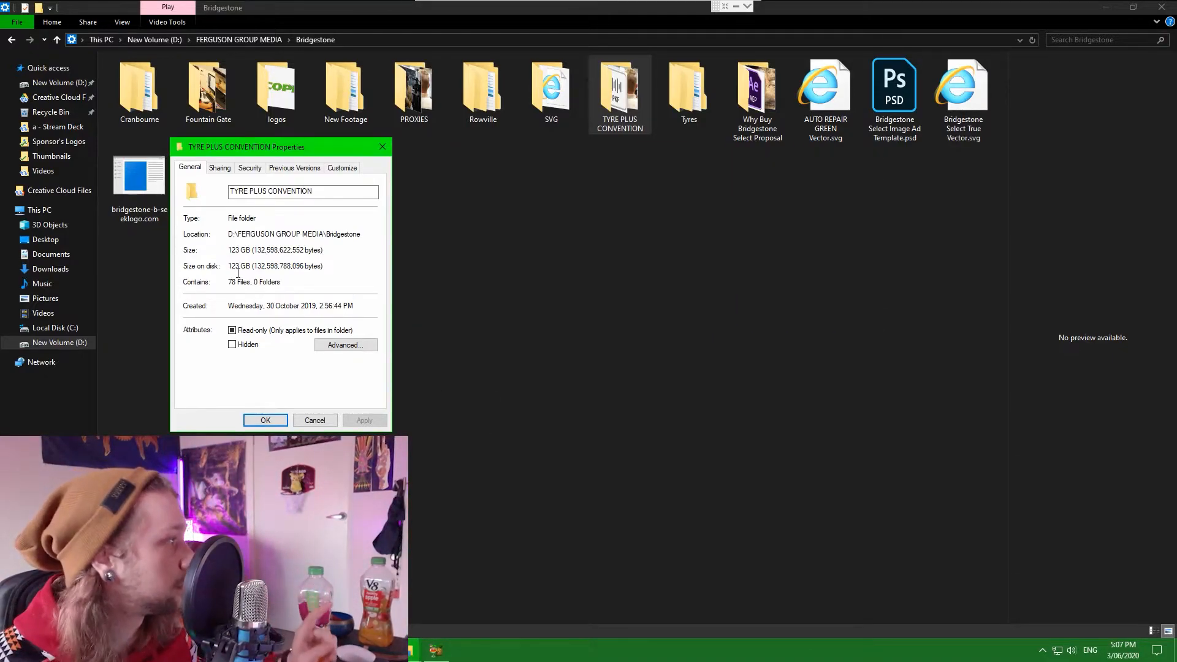
Recheck the TYRE PLUS CONVENTION folder's size in its properties, and select all the files inside it
key("Return")
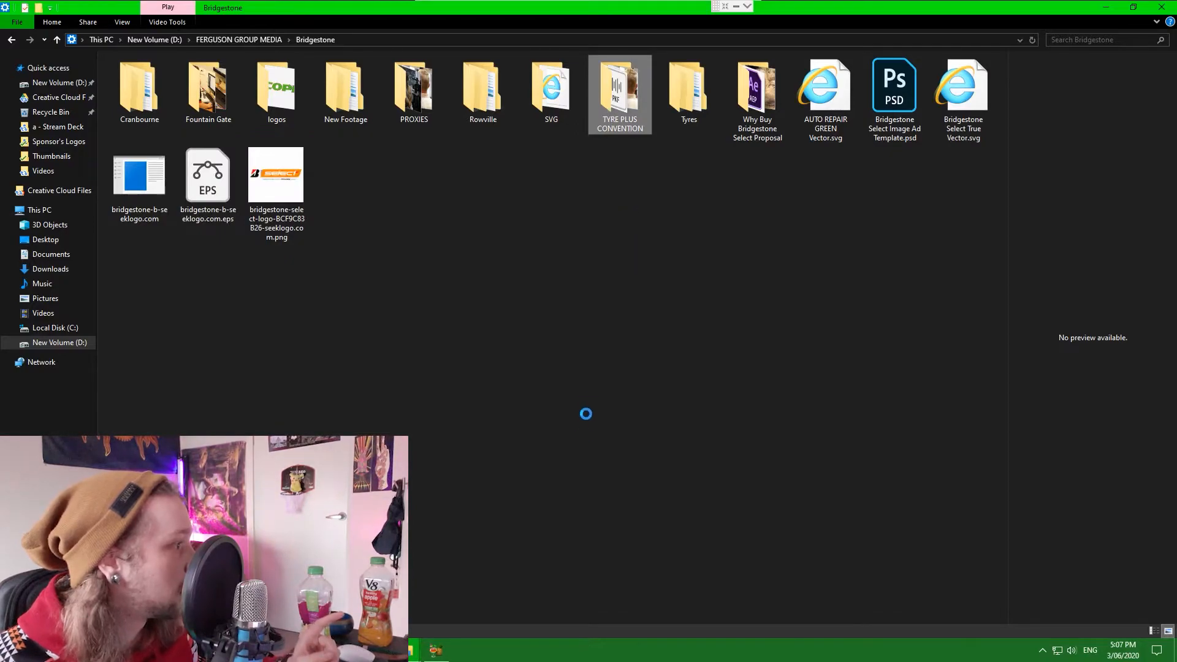
right_click(607, 103)
left_click(638, 542)
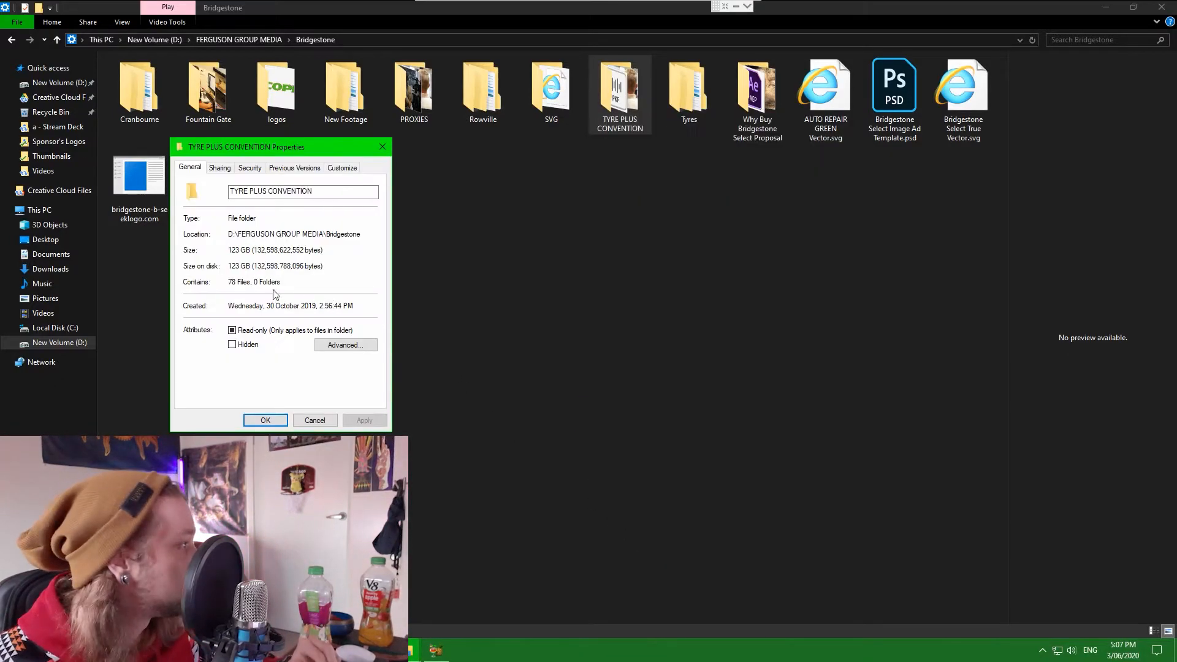
left_click(383, 147)
double_click(619, 97)
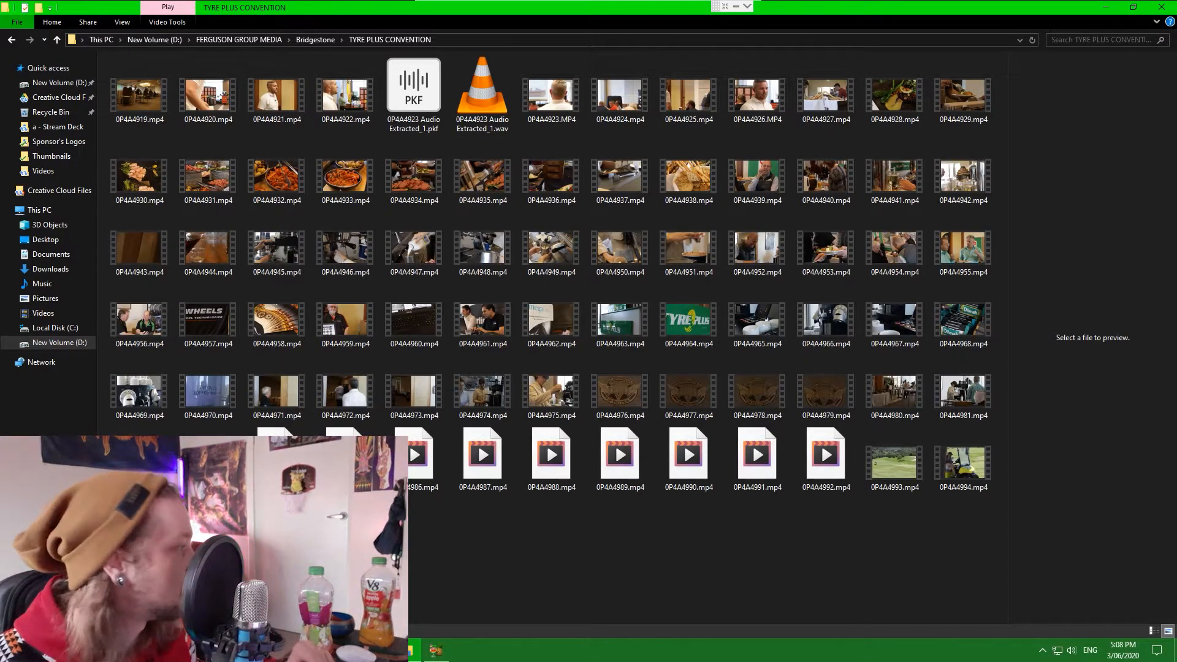
key("ctrl+a")
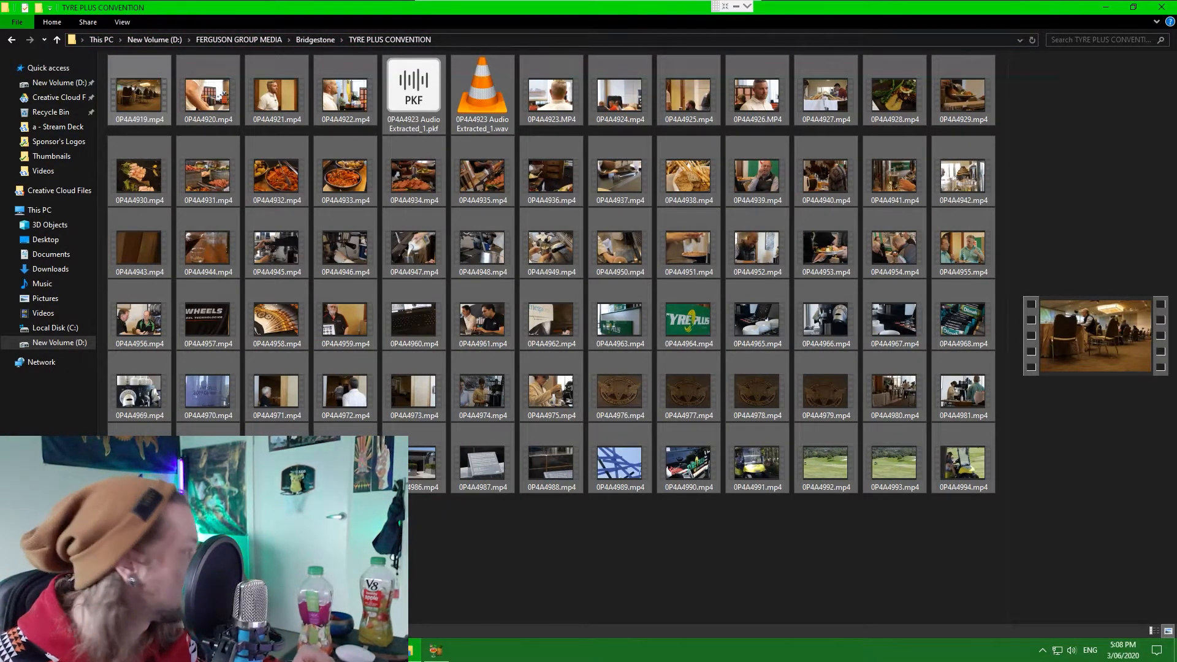
Open the Proxy folder in D:\FERGUSON GROUP MEDIA and cut the leftover files 0P4A4923.mp4 and 0P4A4926.mp4
left_click(387, 563)
left_click(407, 649)
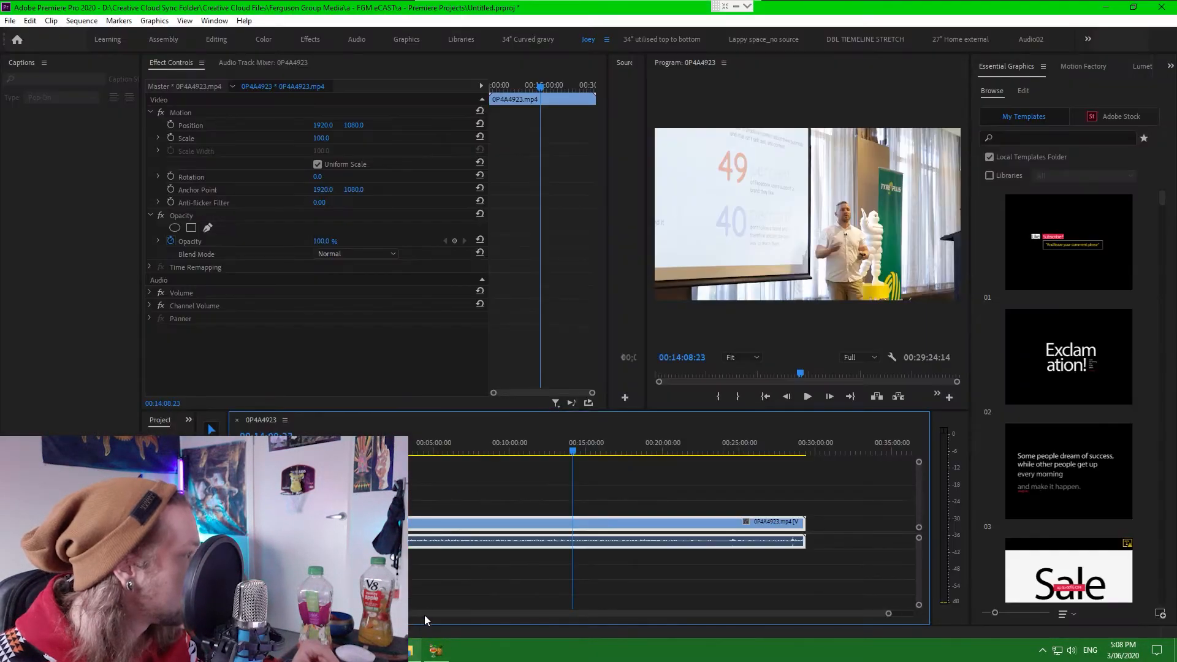
left_click(407, 650)
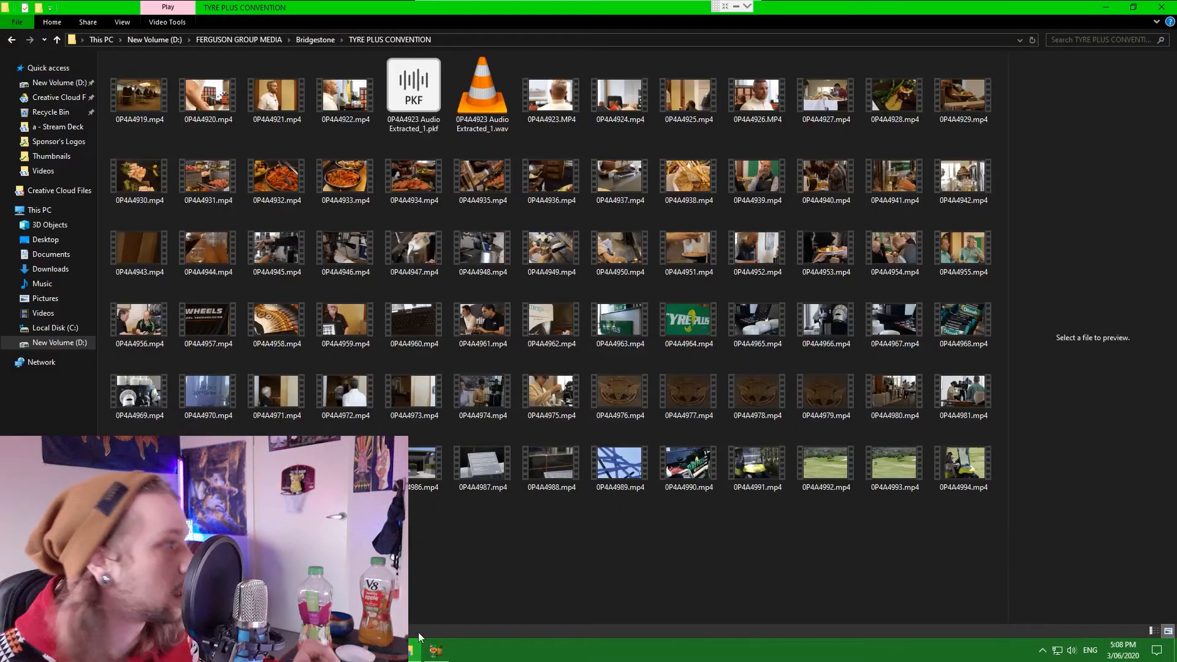
left_click(314, 42)
left_click(223, 38)
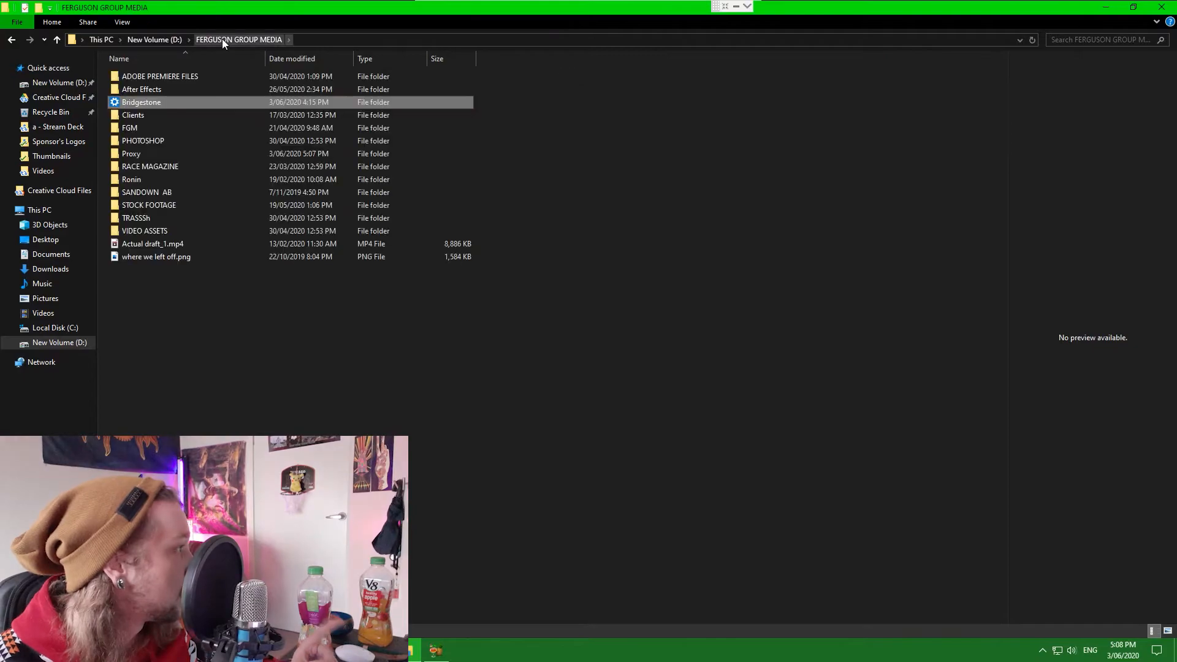
double_click(156, 153)
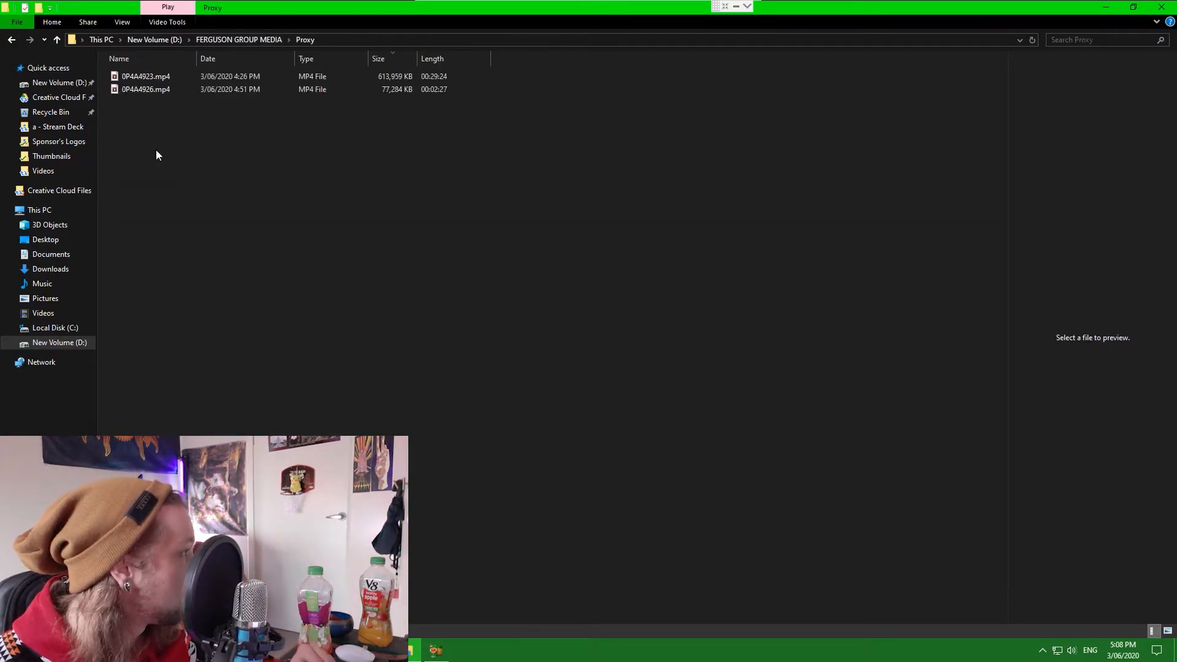
left_click_drag(170, 118, 156, 76)
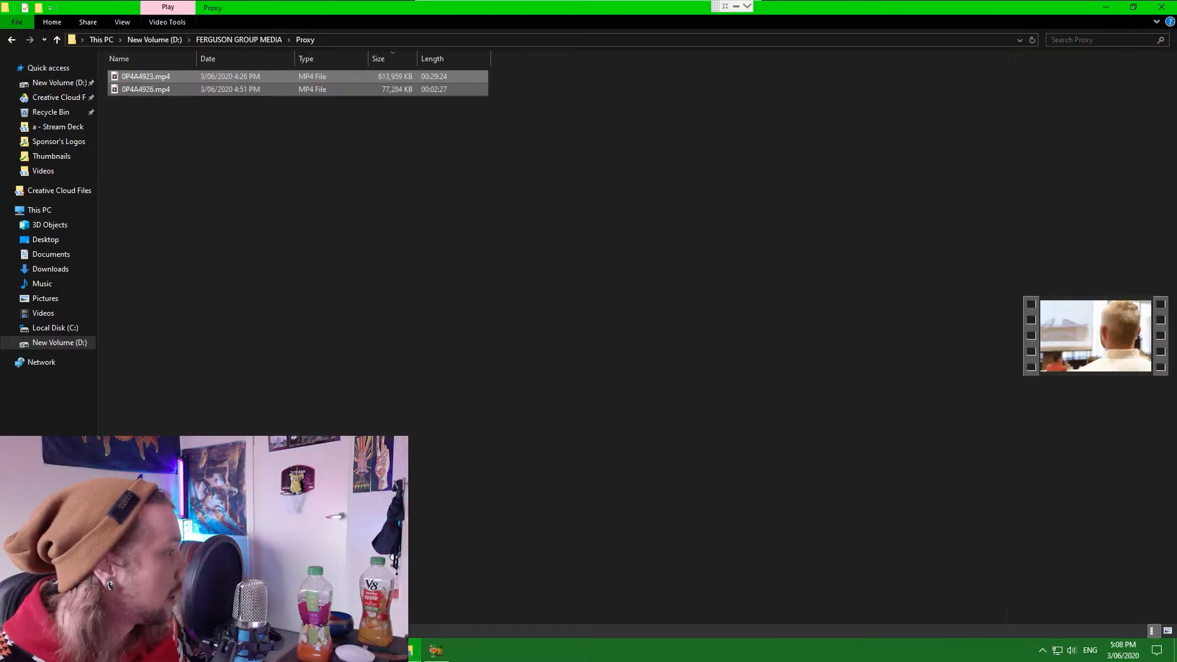
Switch to Adobe Premiere Pro and close it without saving the changes to Untitled.prproj
left_click(331, 649)
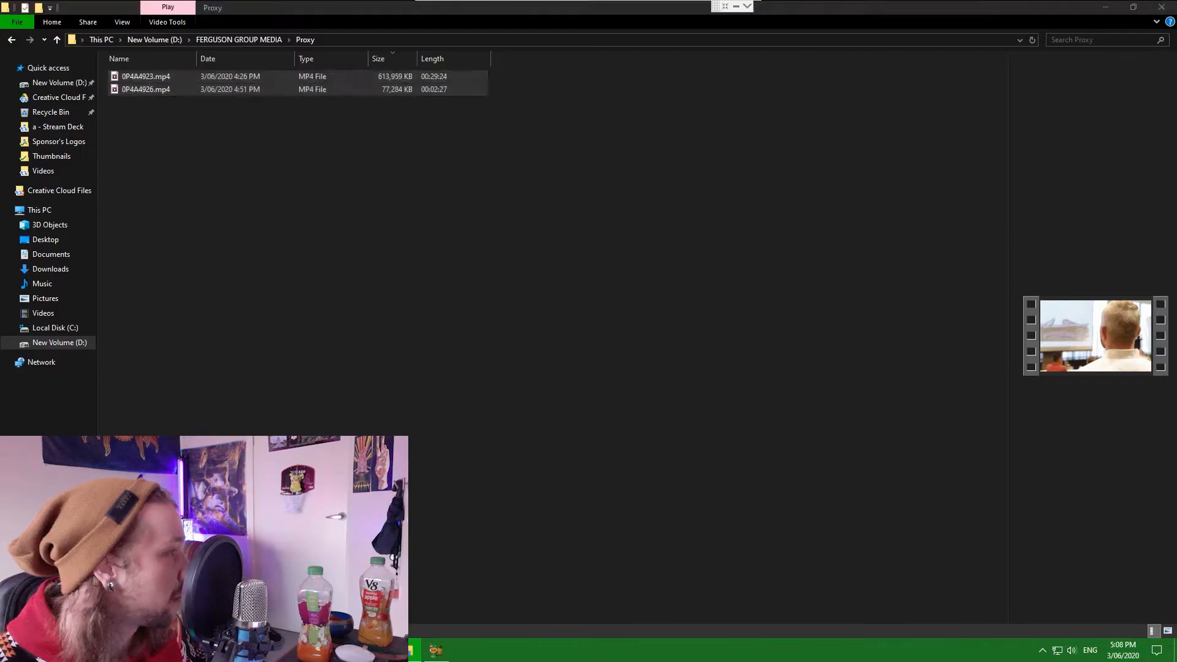
left_click(1172, 5)
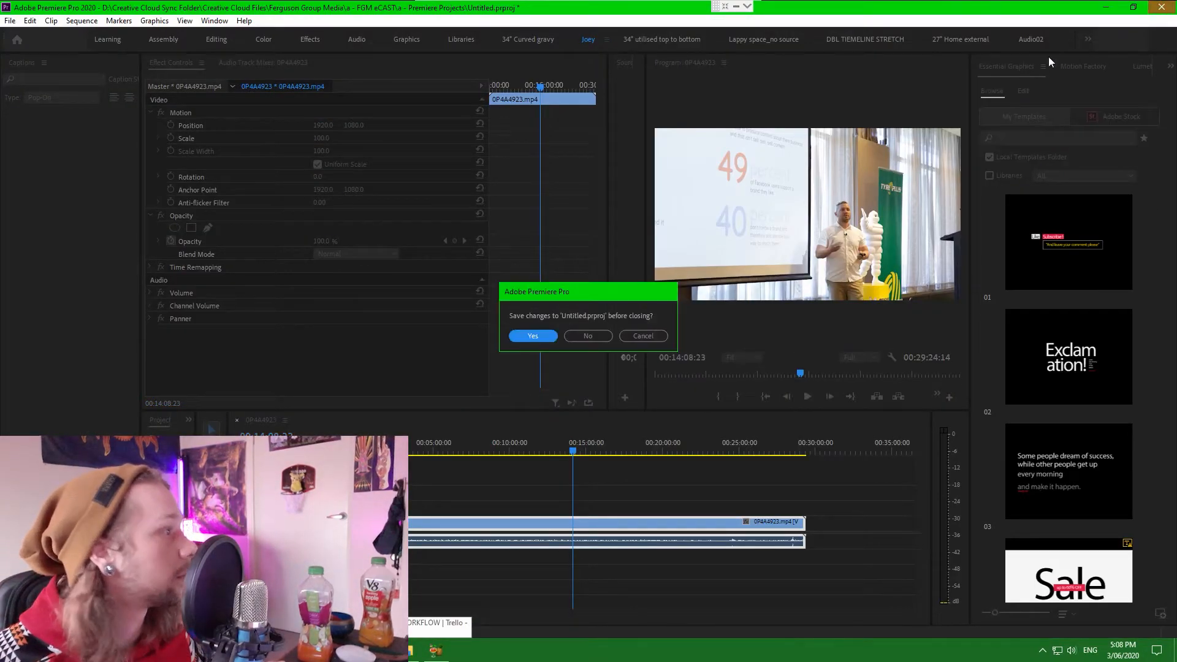
left_click(591, 333)
Move the two leftover Proxy files into Bridgestone's TYRE PLUS CONVENTION folder, replacing the originals with the same names
key("alt+Left")
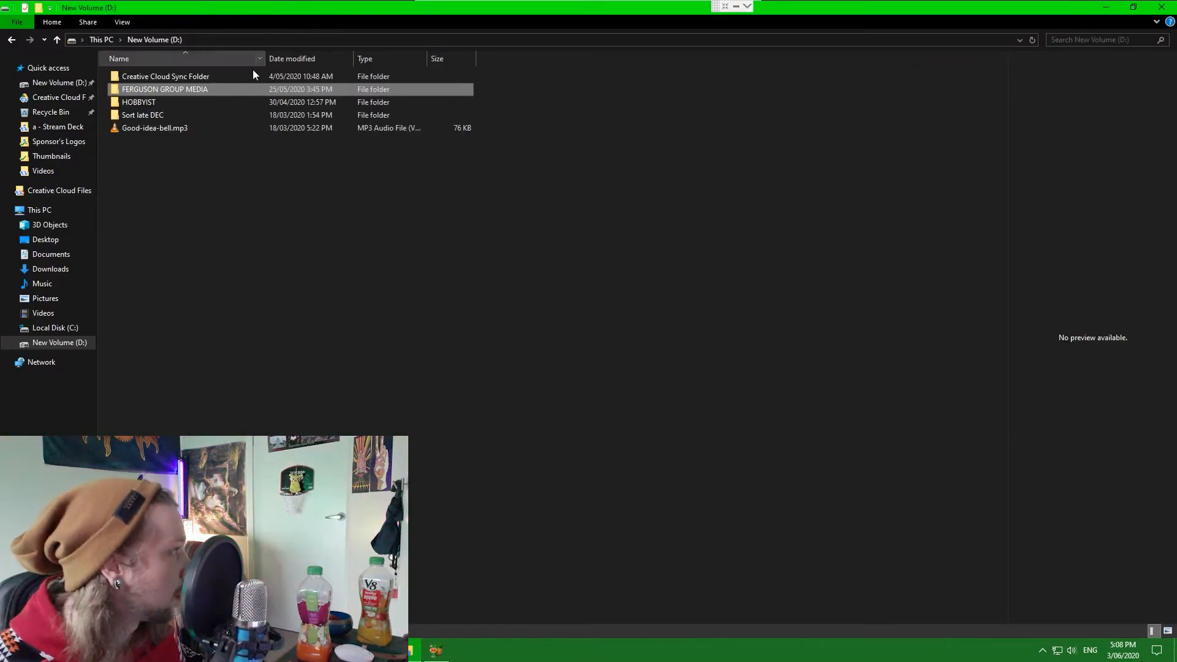
double_click(174, 90)
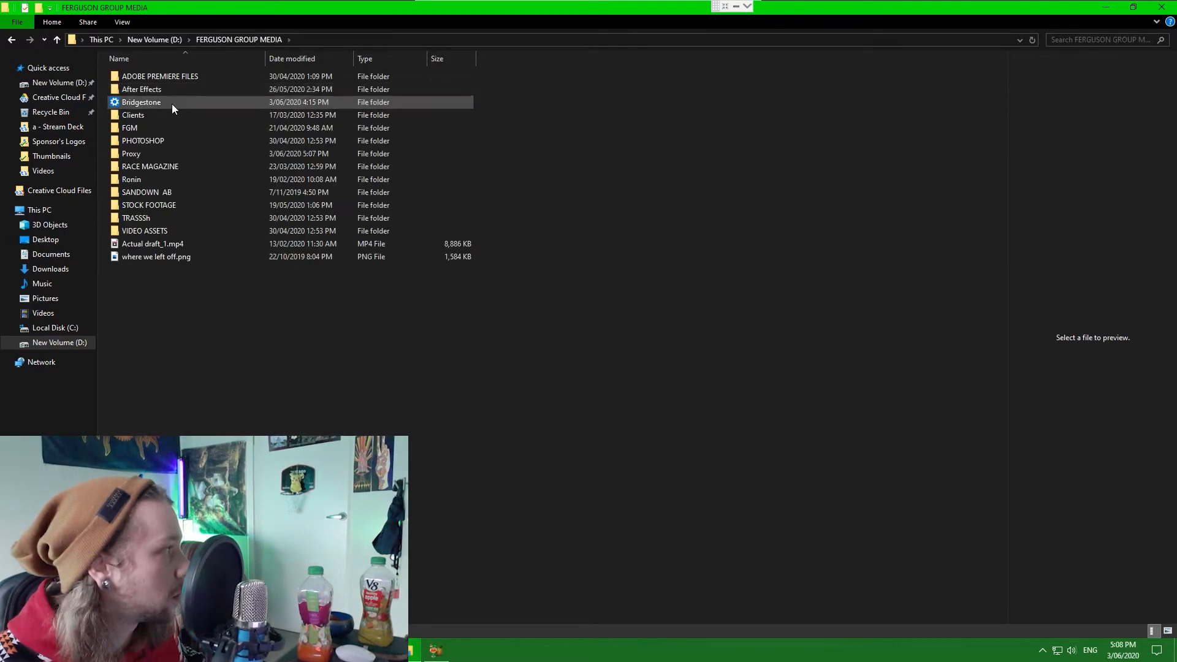
double_click(174, 104)
double_click(414, 89)
left_click(326, 41)
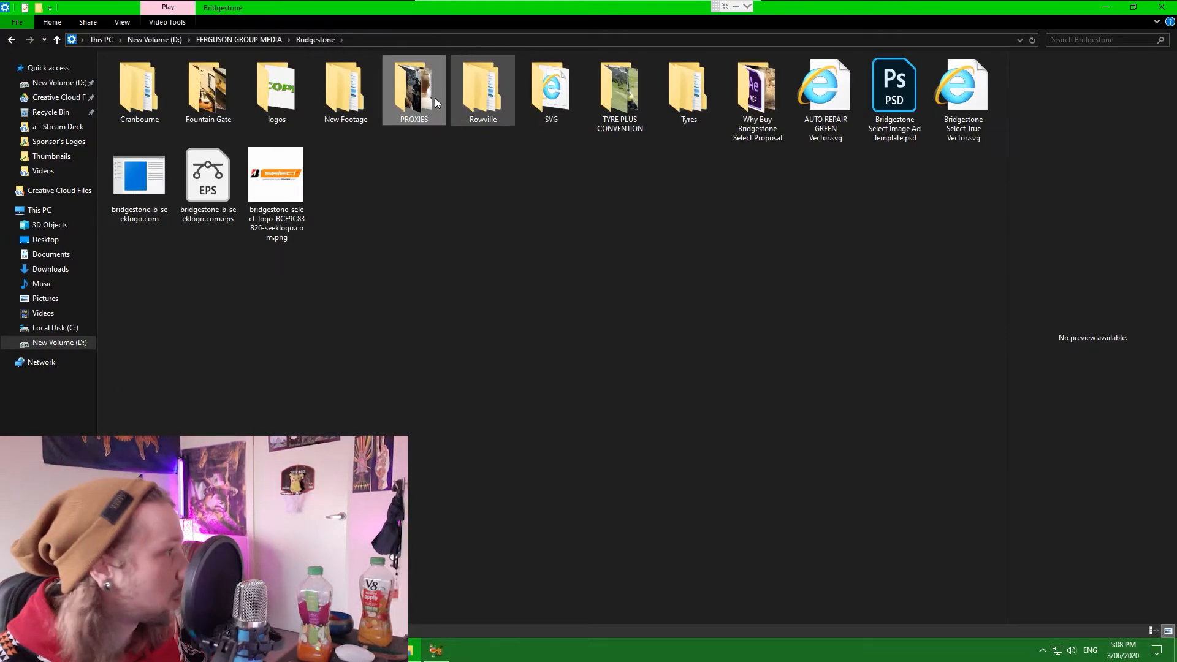
double_click(607, 102)
key("ctrl+v")
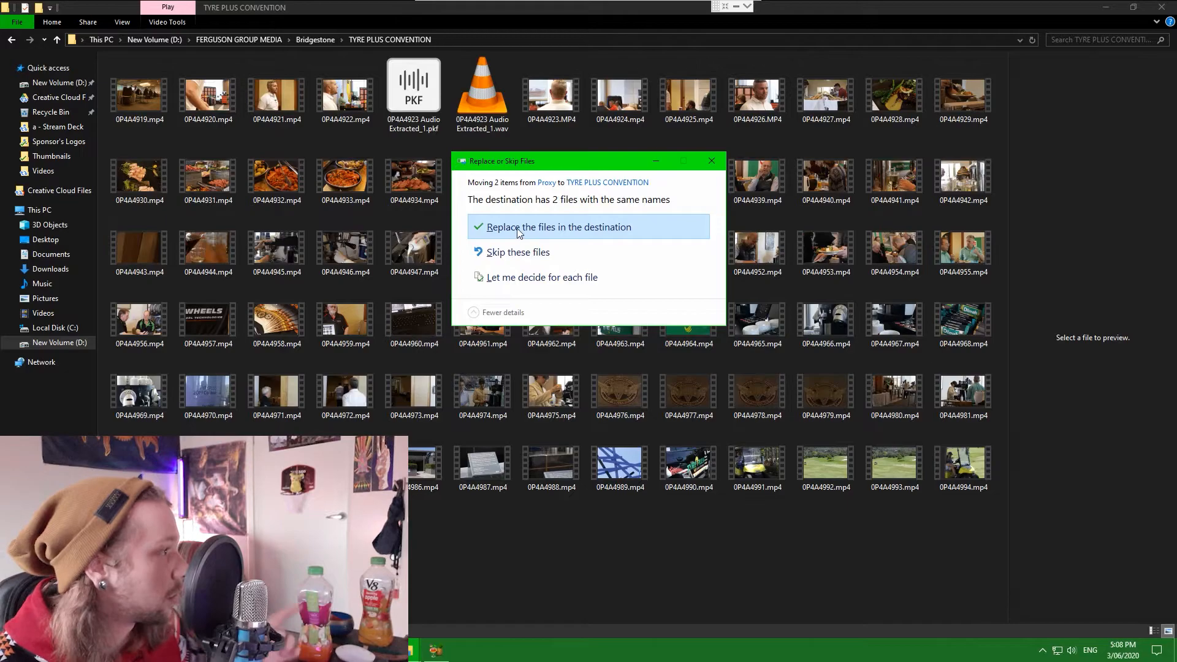
left_click(484, 227)
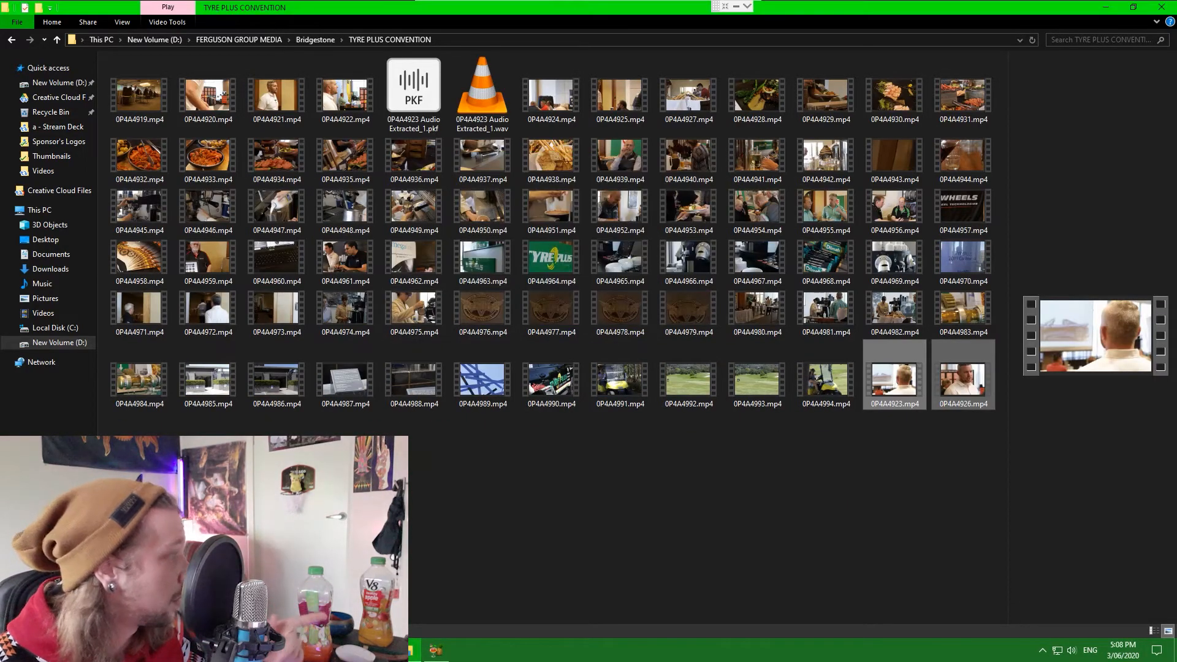
Select all the files in TYRE PLUS CONVENTION to check them, and return to the Bridgestone folder
left_click(380, 484)
key("ctrl+a")
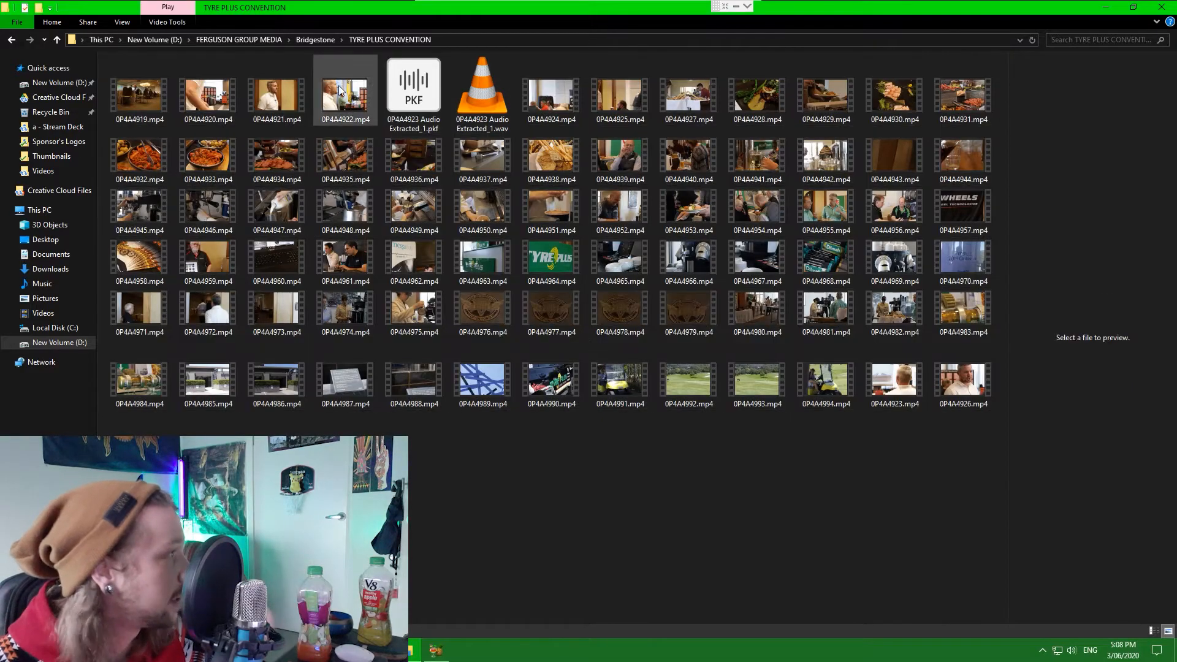
left_click(315, 39)
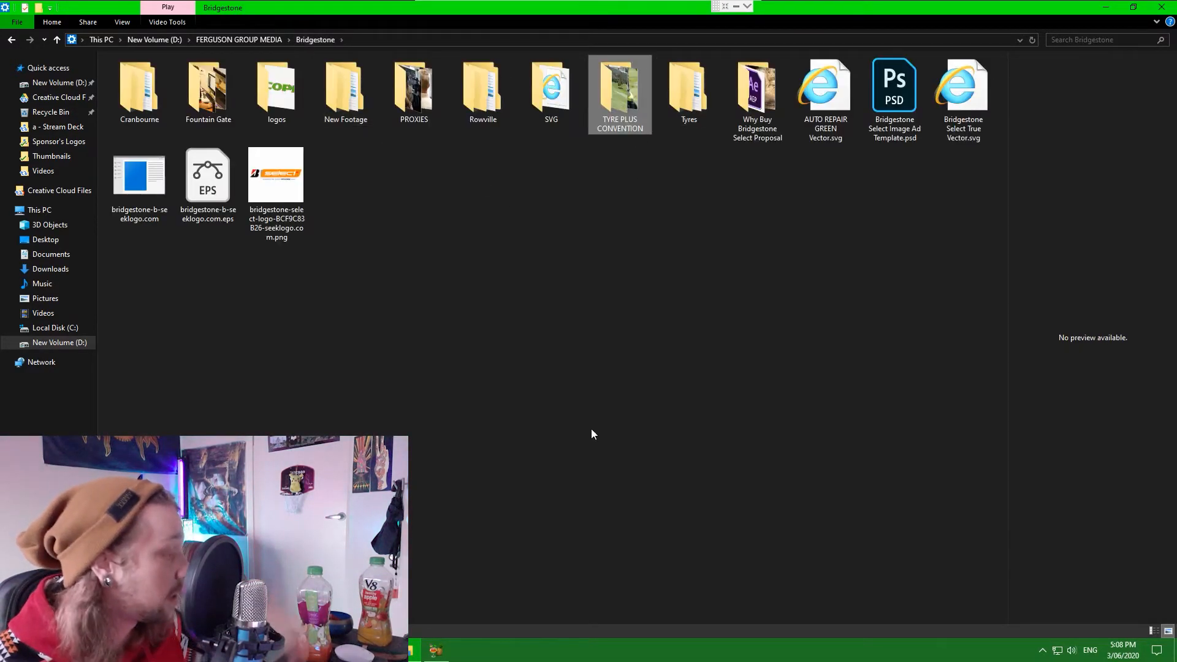
Open Calculator, subtract 1.59 from 123 to work out the gigabytes saved, and move its window clear of the folders
left_click(595, 392)
key("super")
type("calc")
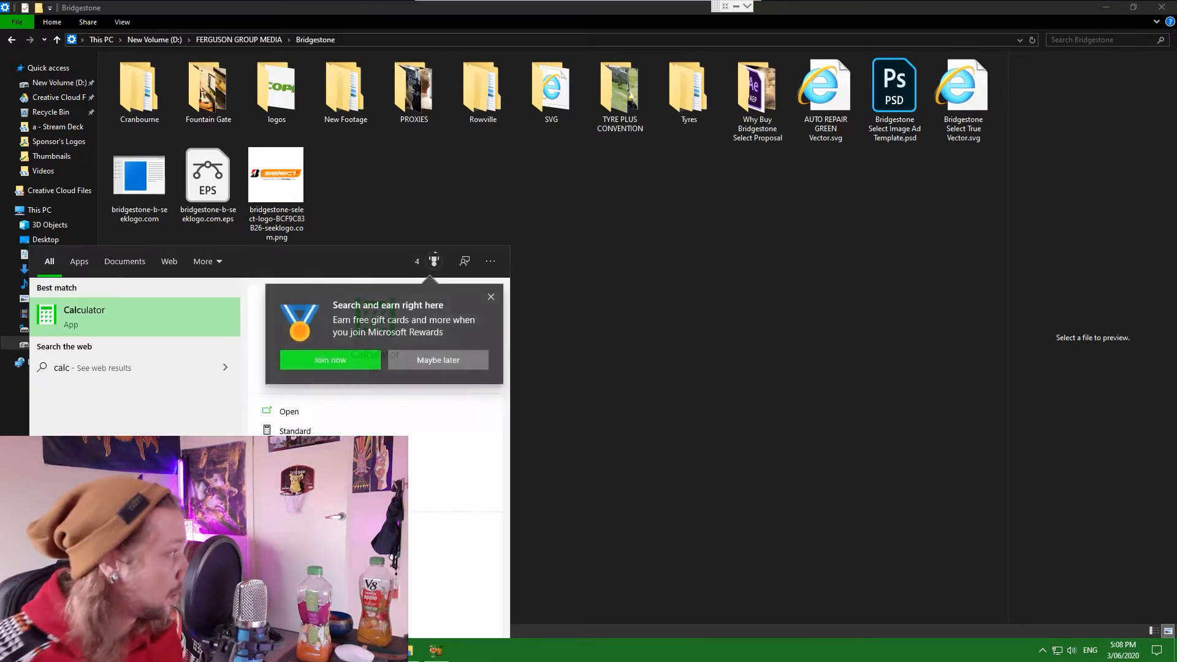
key("Return")
type("123")
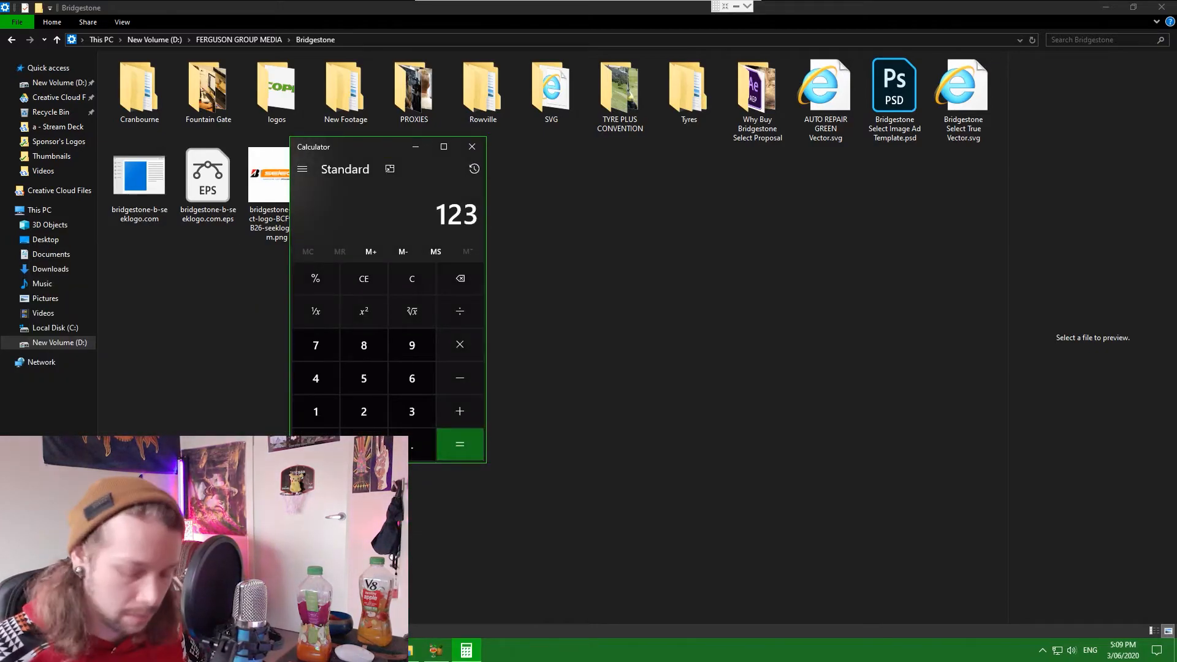
type(" - 1.59")
key("Return")
key("BackSpace")
left_click_drag(406, 213, 463, 263)
left_click_drag(401, 146, 661, 259)
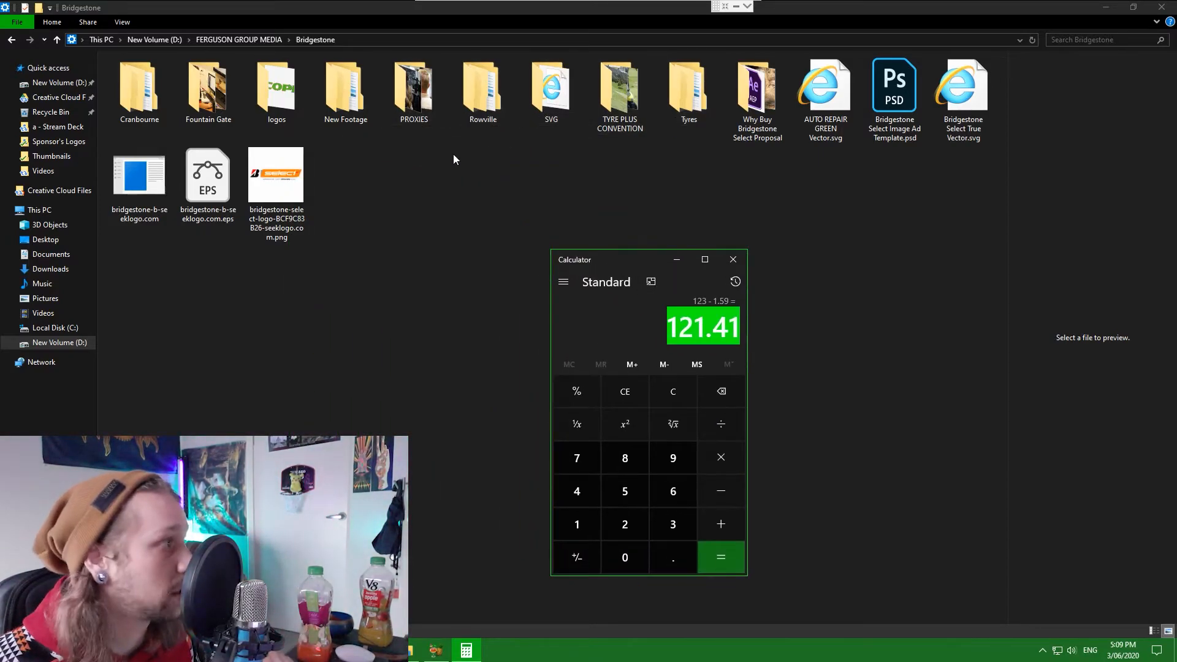
Move the PROXIES folder from Bridgestone into TYRE PLUS CONVENTION and look over the folder's contents
left_click(420, 109)
left_click_drag(420, 107, 643, 97)
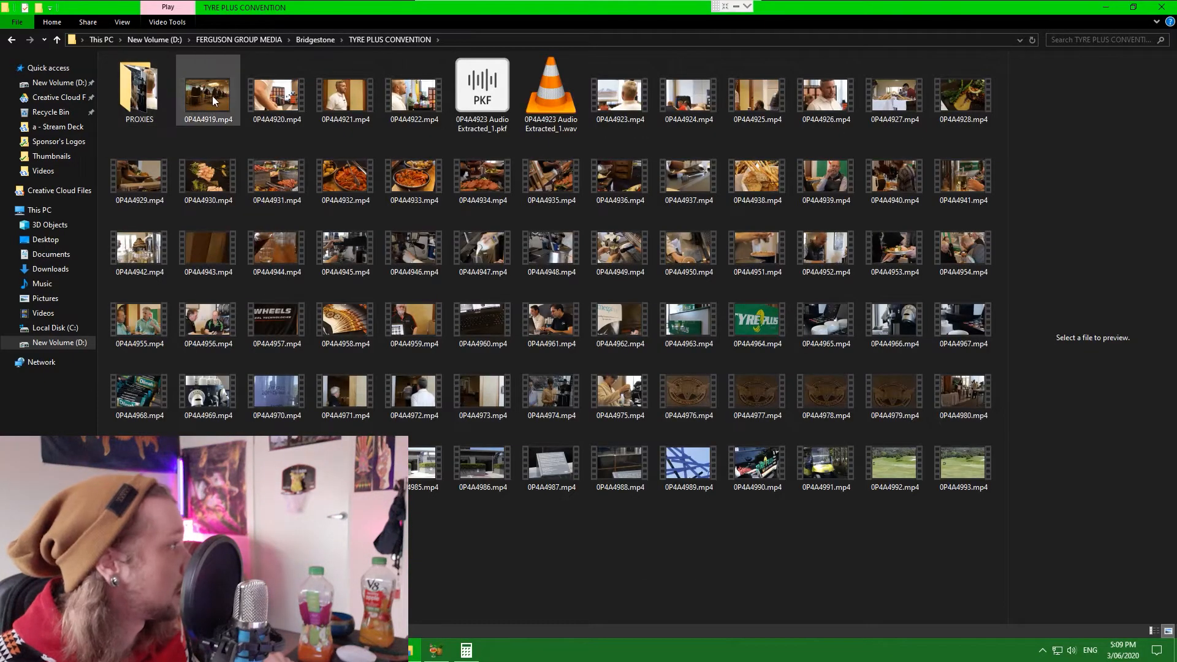
left_click(212, 95)
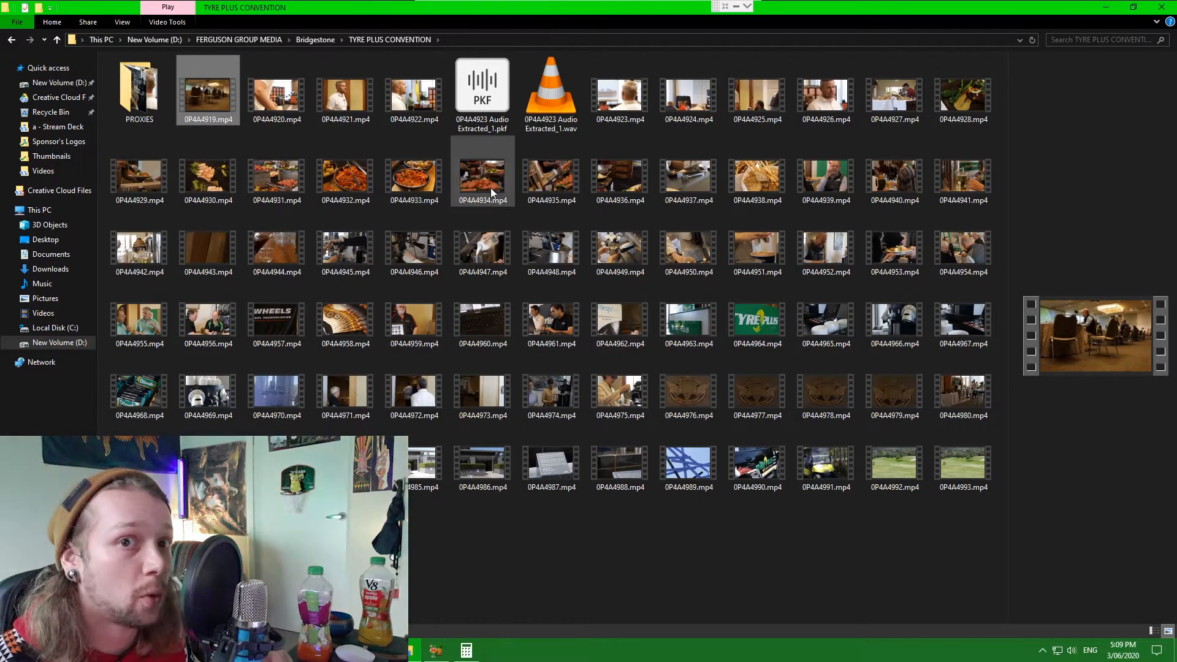
left_click(311, 39)
Show the drives in This PC and refresh the view to check the free space on New Volume (D:)
left_click(86, 210)
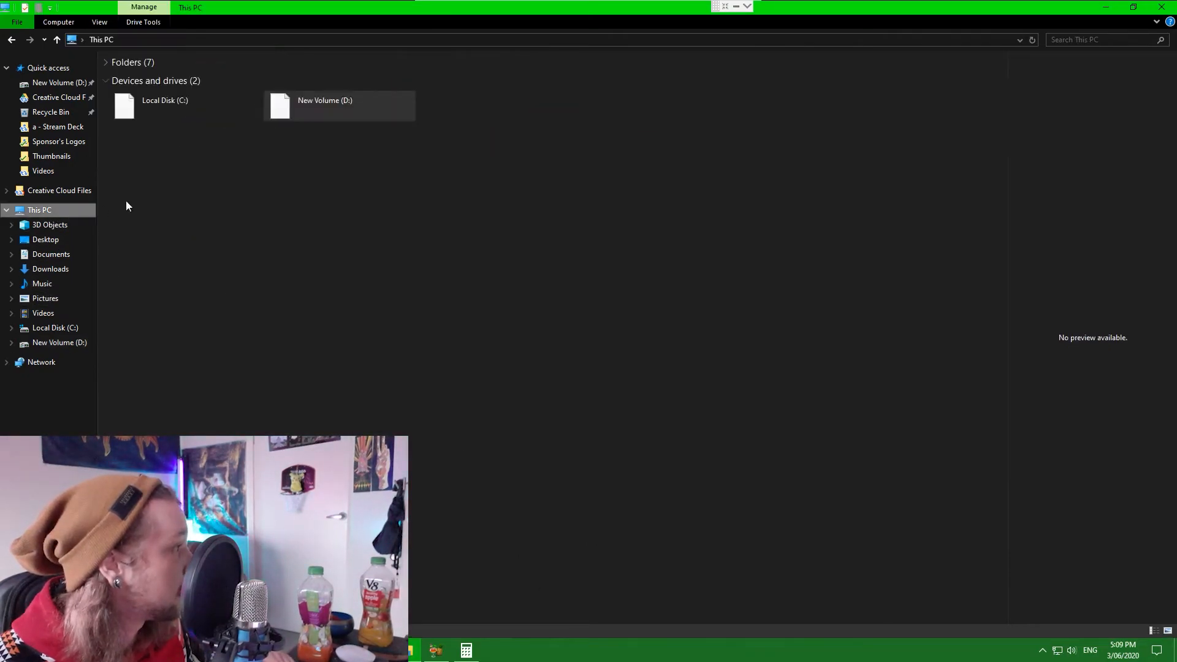
left_click(320, 114)
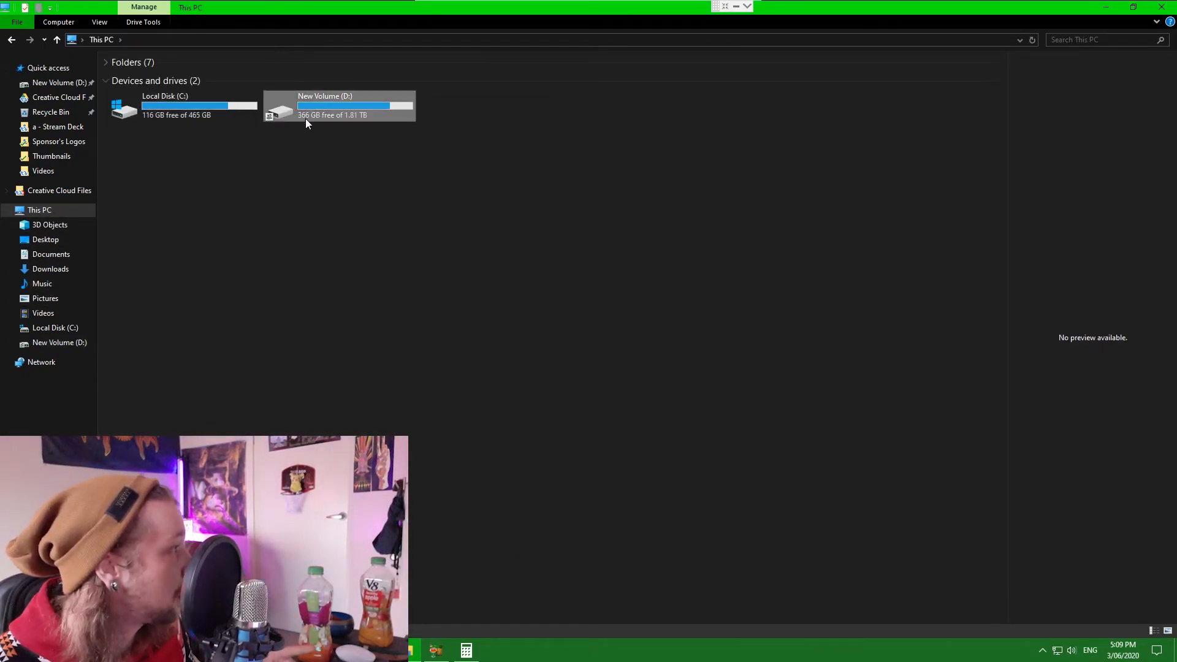
right_click(331, 188)
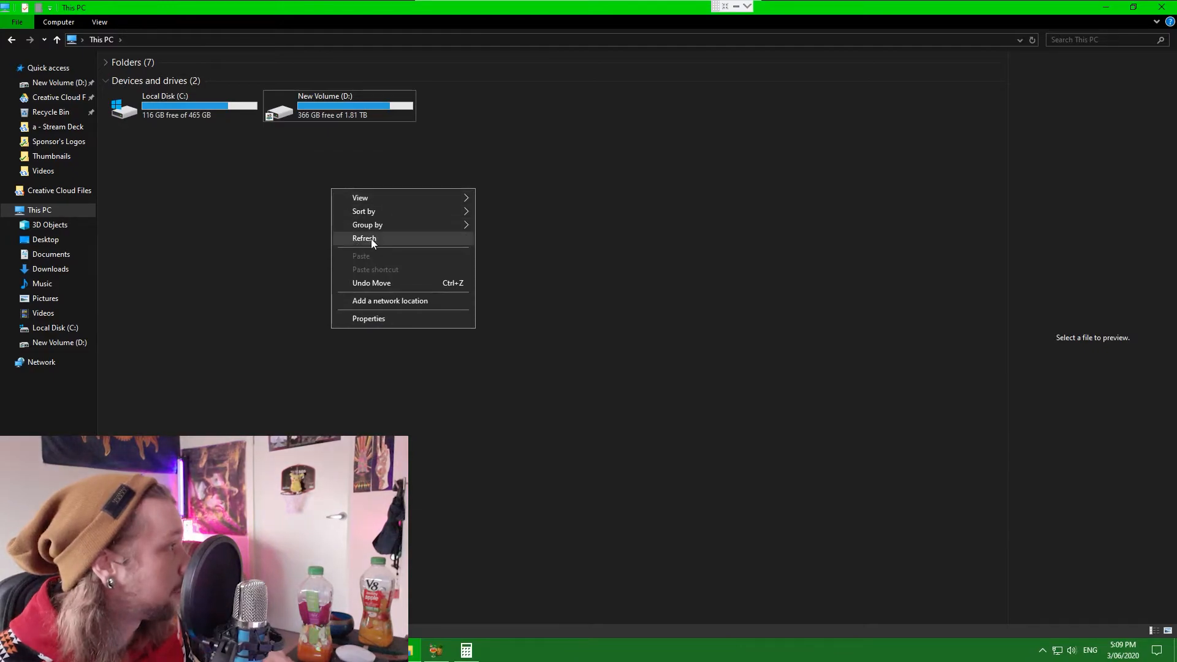
left_click(370, 238)
Bring Calculator back to review the saved amount, close it, and switch to HandBrake
left_click(465, 649)
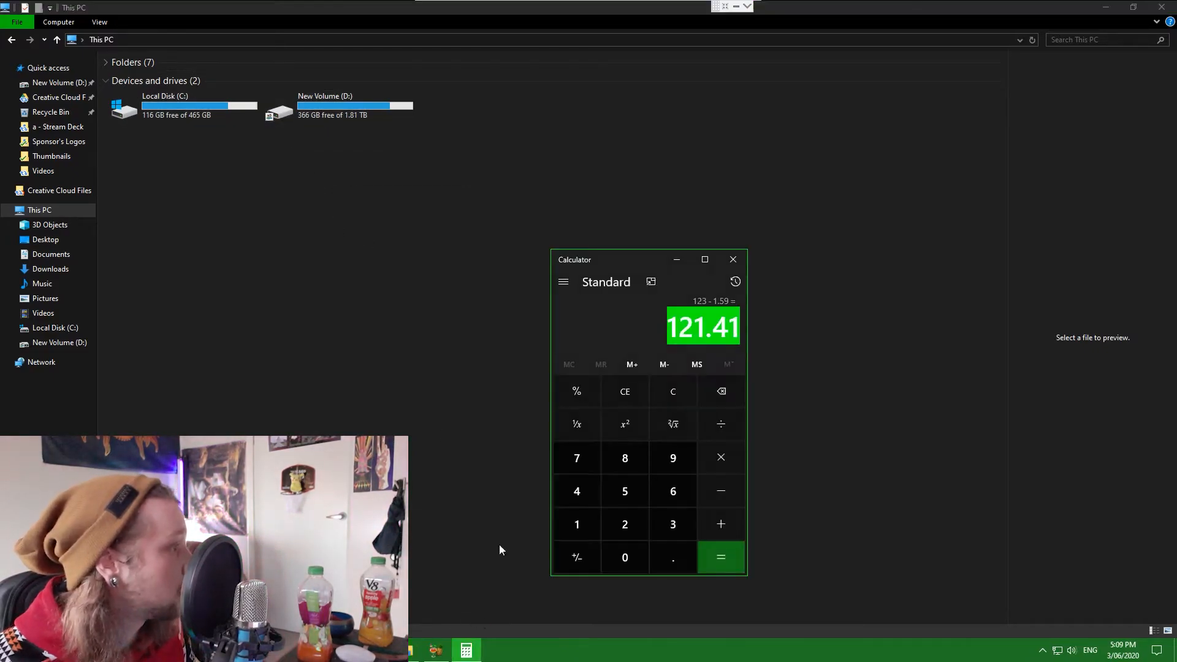
left_click(734, 260)
left_click(436, 650)
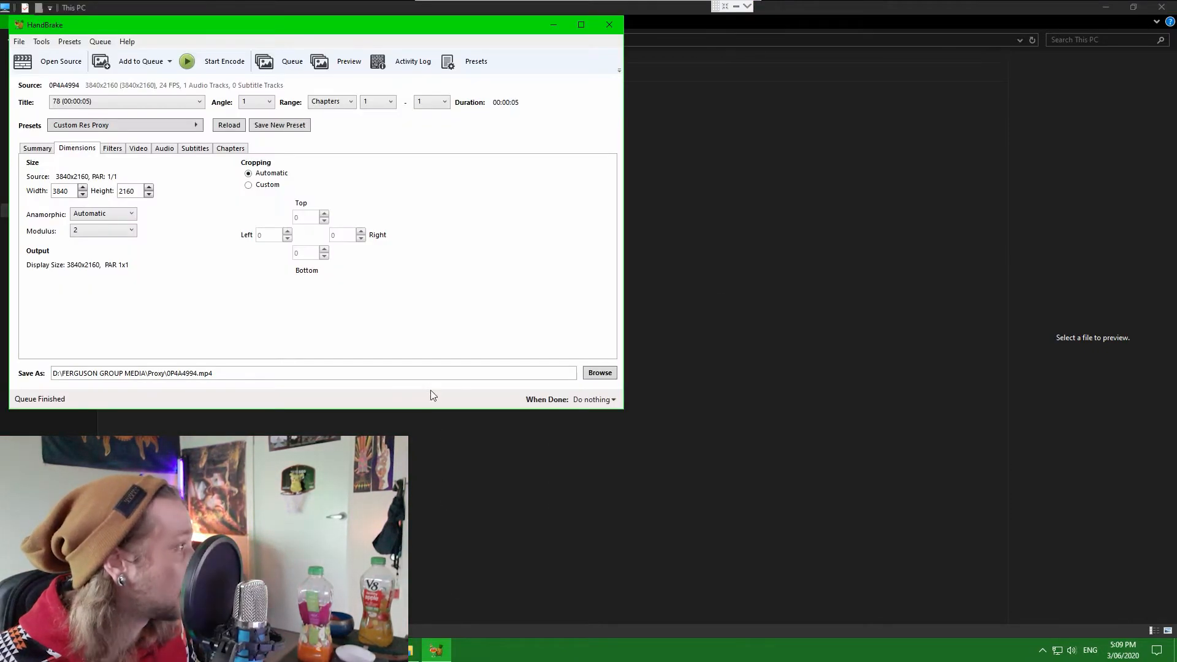
Close HandBrake, search the installed apps for "glary", and launch Glary Utilities 5
left_click(608, 25)
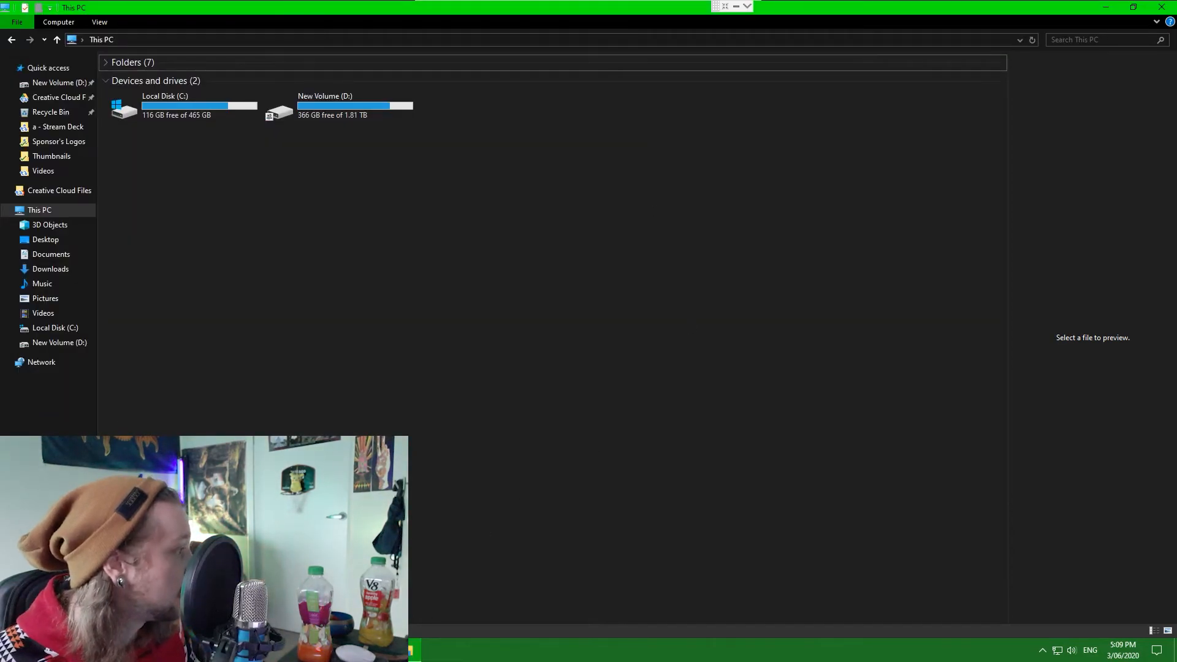
key("super")
type("glary")
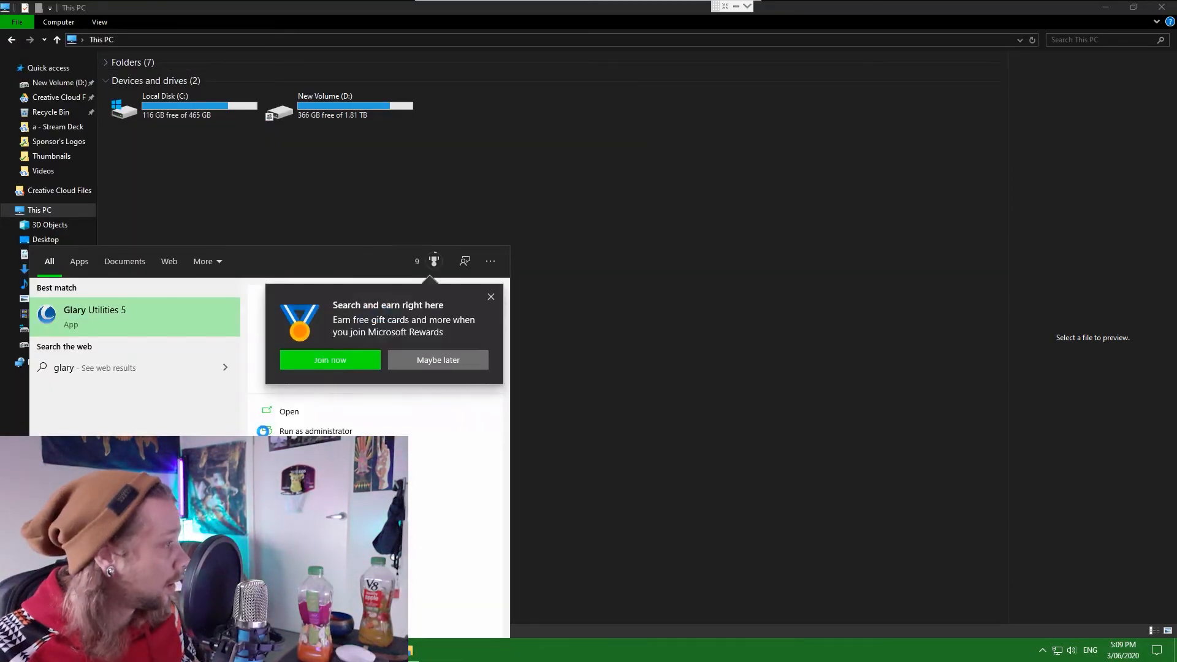
key("Return")
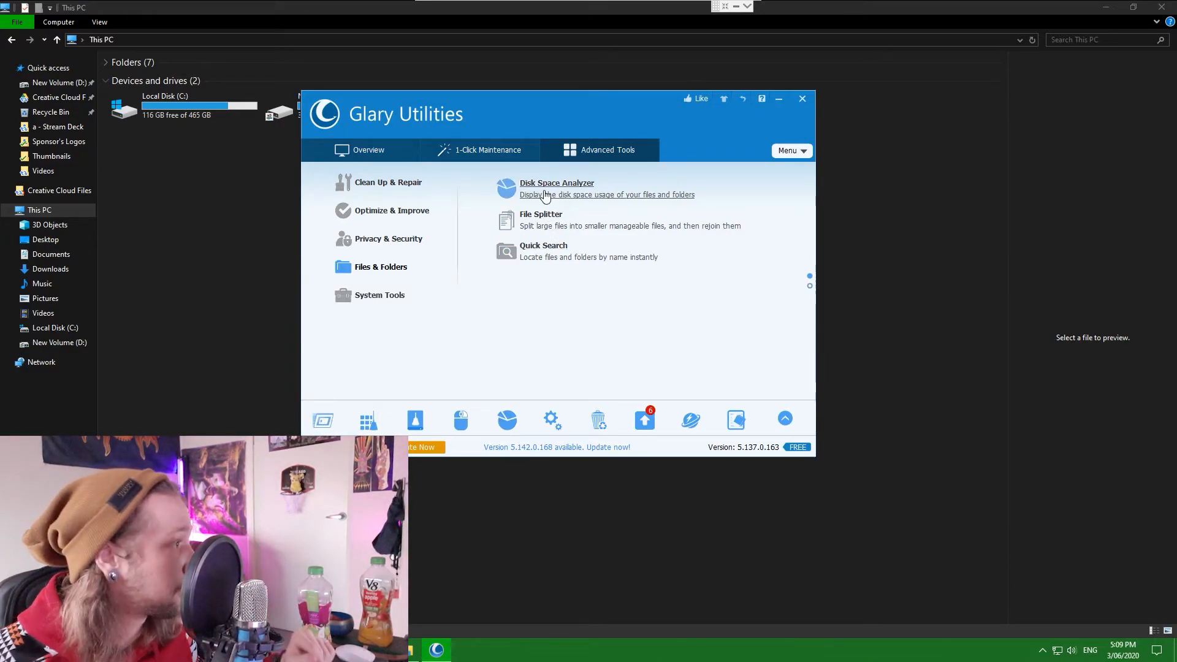
Run Disk Space Analyzer on both Local Disk (C:) and New Volume (D:)
left_click(545, 195)
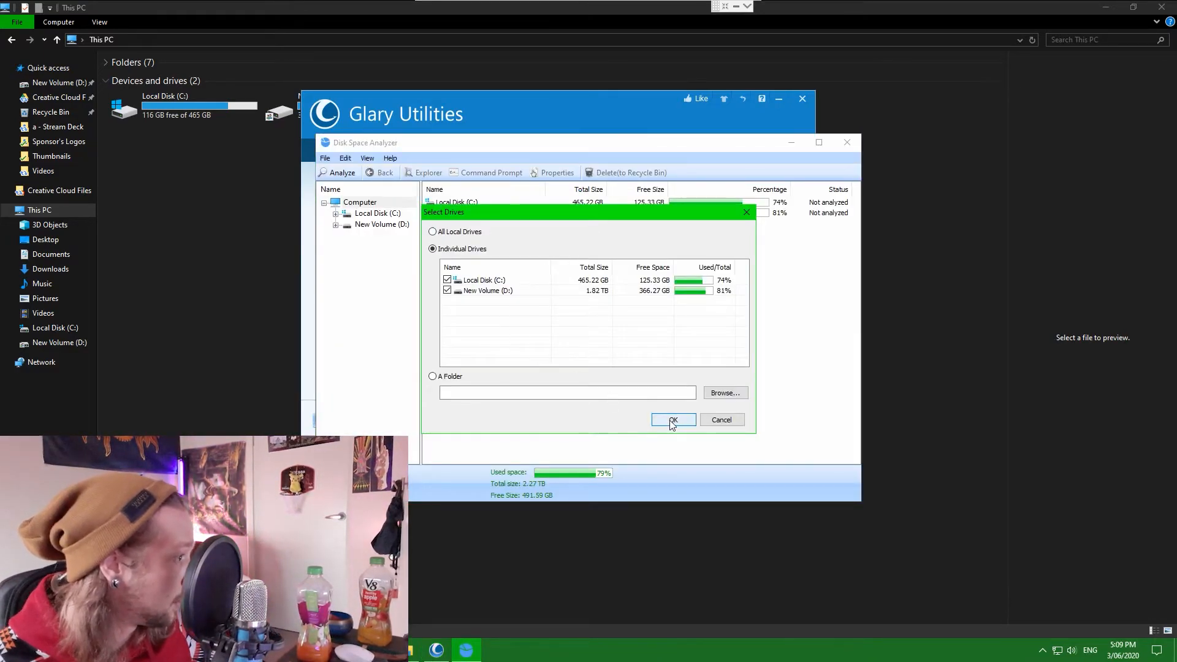
left_click(674, 423)
left_click_drag(576, 230, 688, 256)
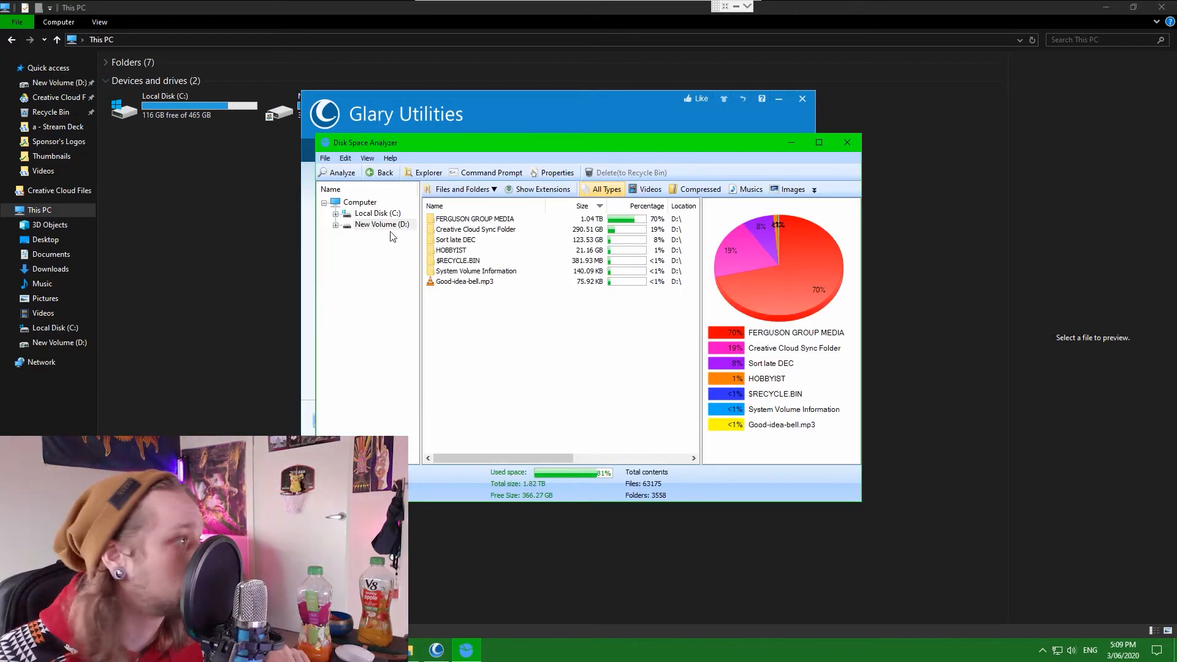
Drill down from Local Disk (C:) through Users, the largest user profile, AppData, Local, Temp and Adobe into the Disk Cache folder
left_click(366, 214)
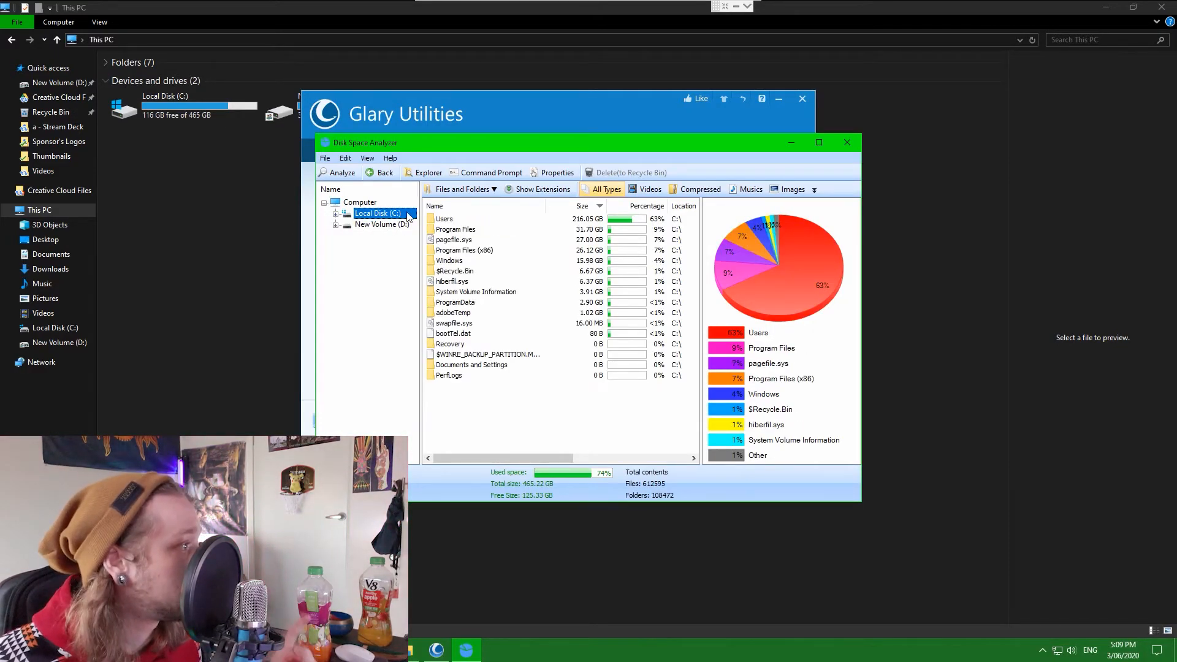
double_click(377, 214)
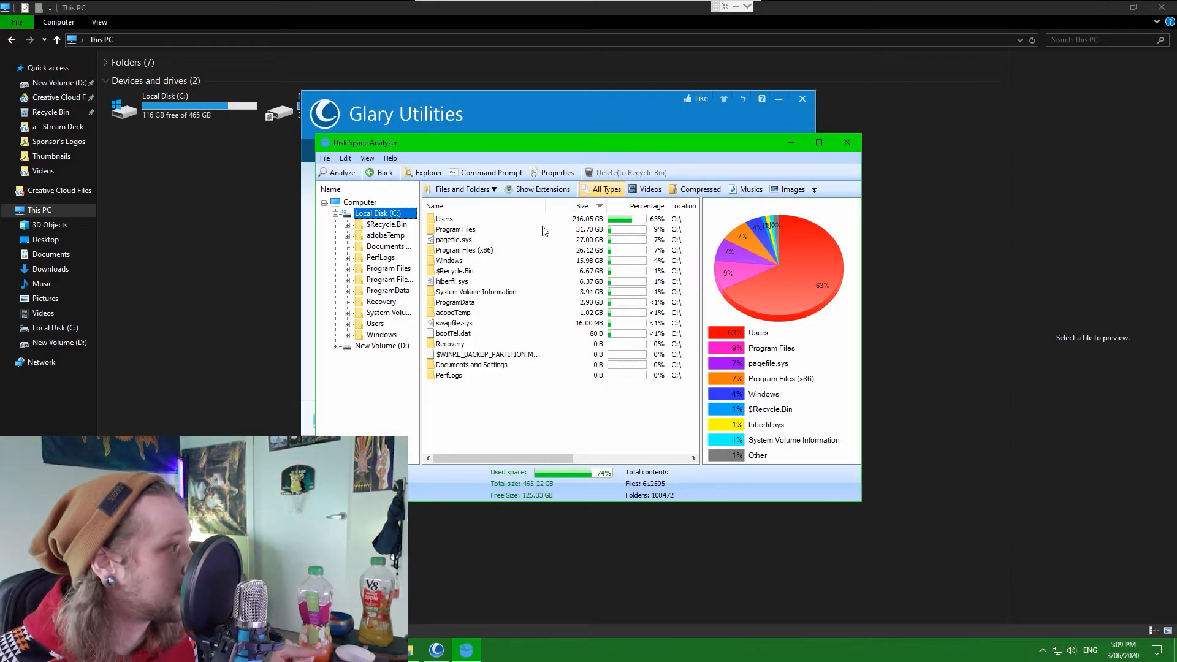
double_click(503, 220)
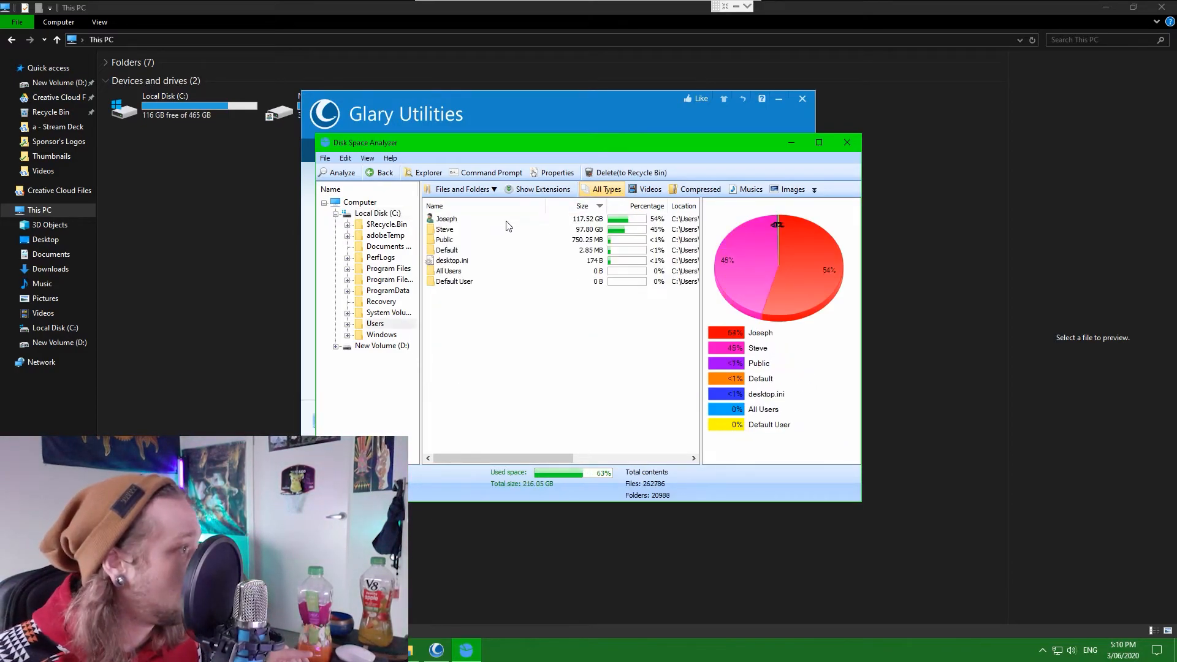
double_click(497, 221)
double_click(496, 222)
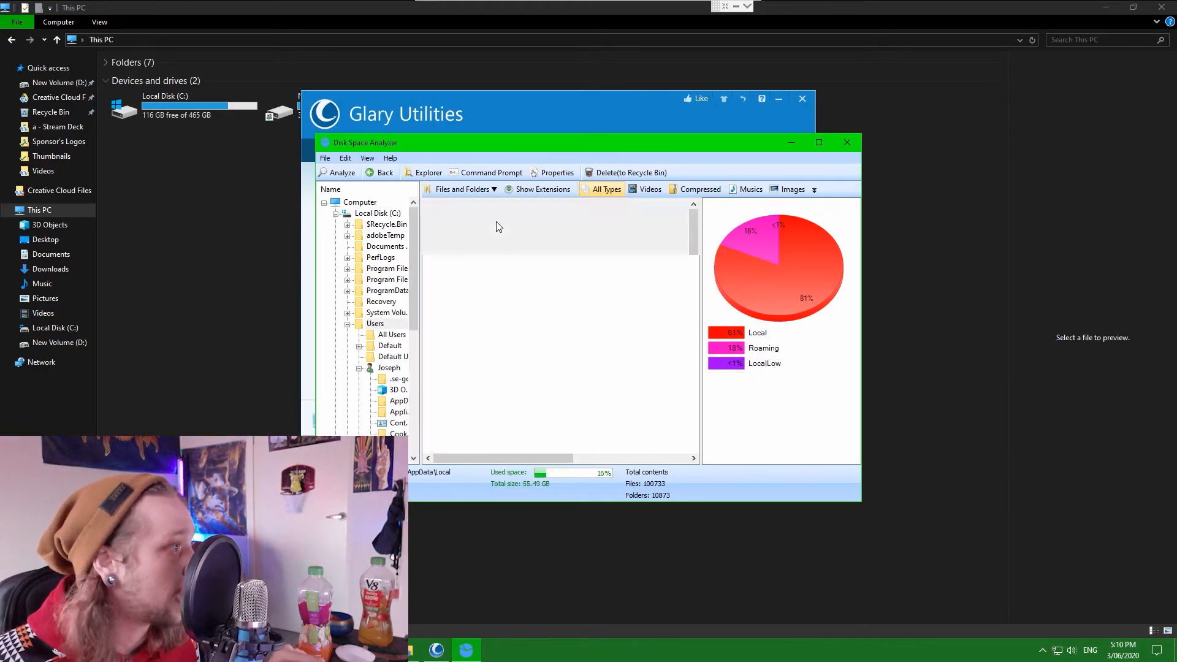
double_click(493, 221)
double_click(479, 220)
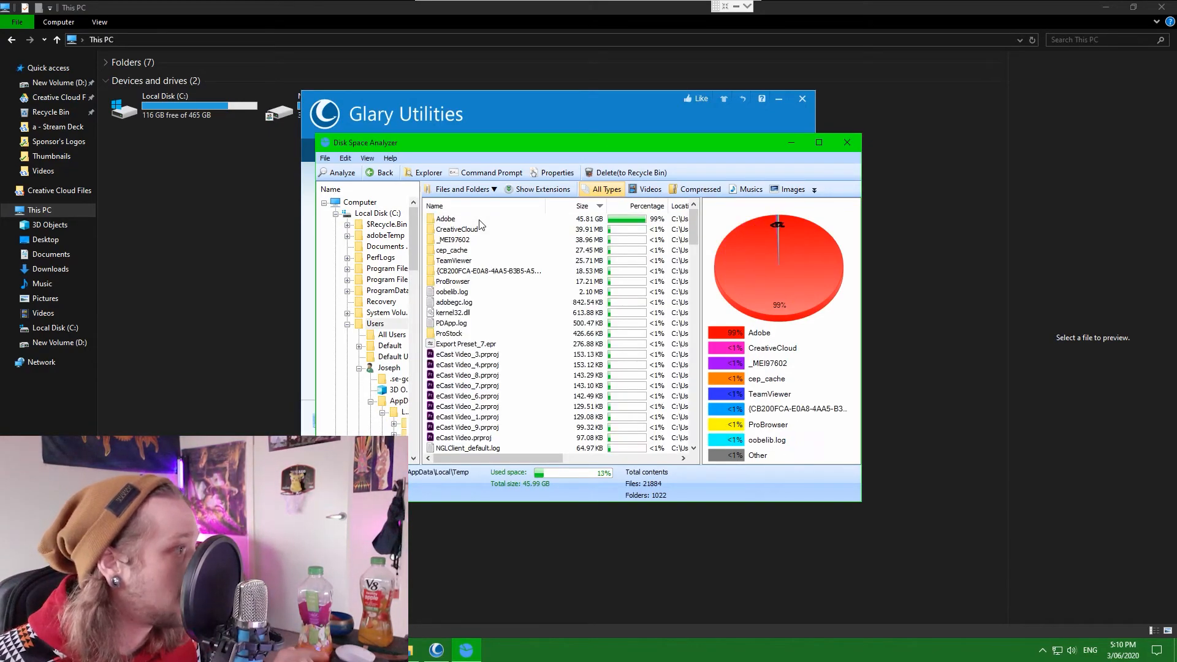
double_click(479, 221)
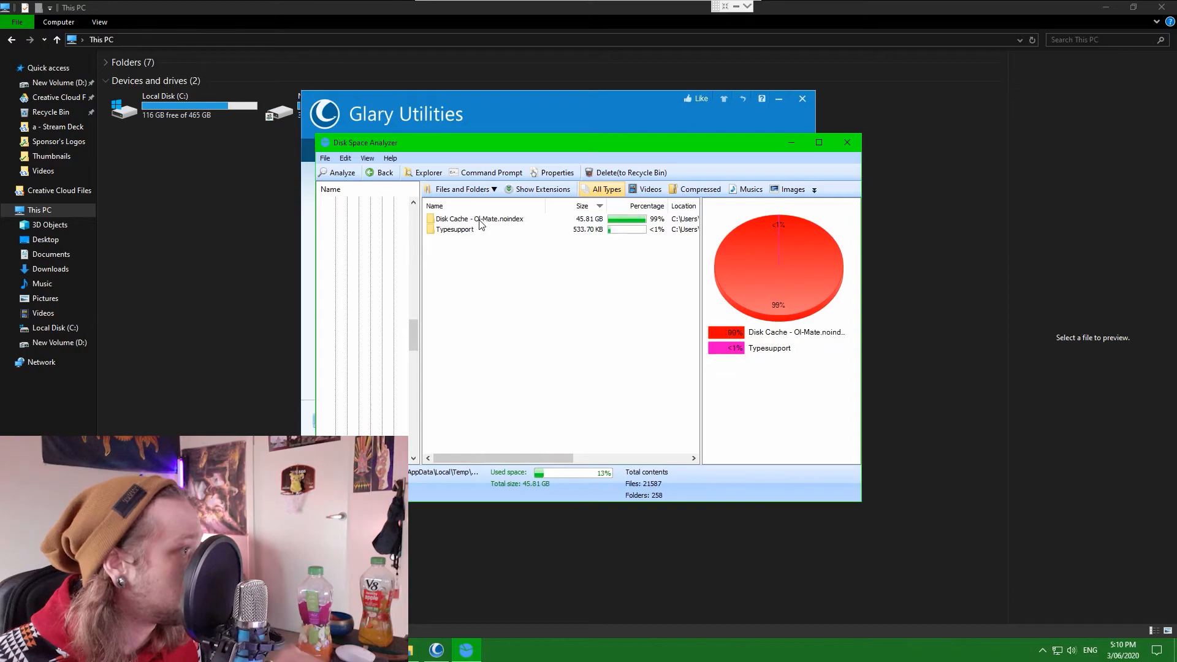
double_click(487, 222)
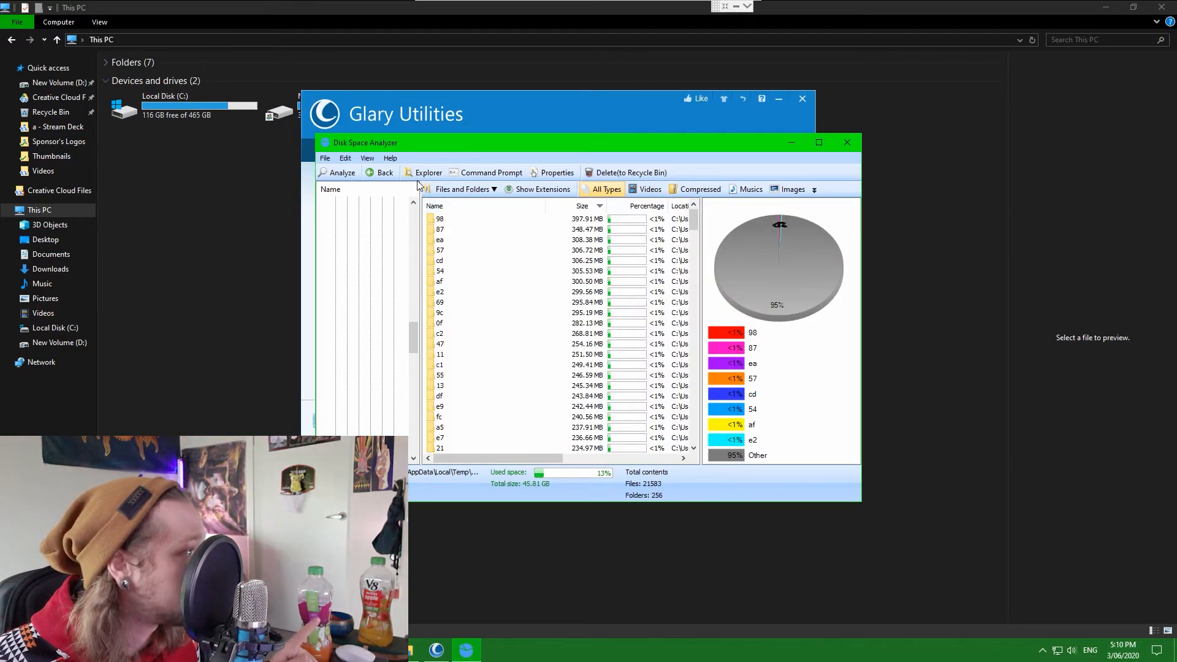
Return to the Adobe temp folder and delete its Disk Cache folder, confirming the deletion
left_click(385, 172)
left_click(502, 219)
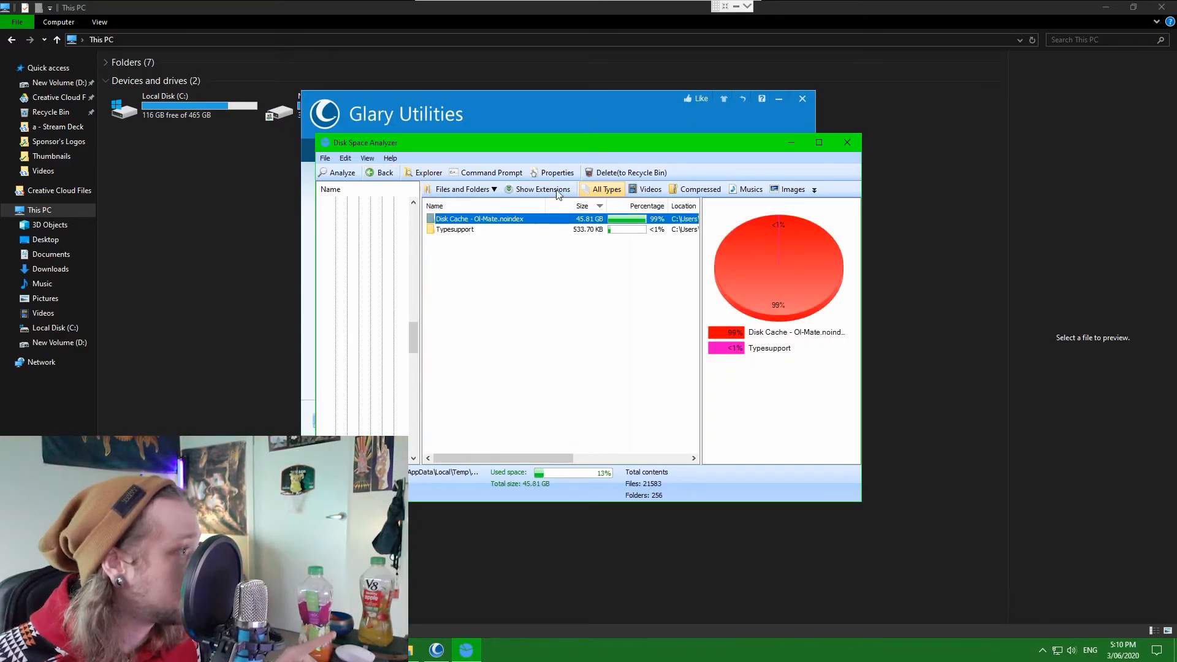
left_click(613, 174)
left_click(627, 349)
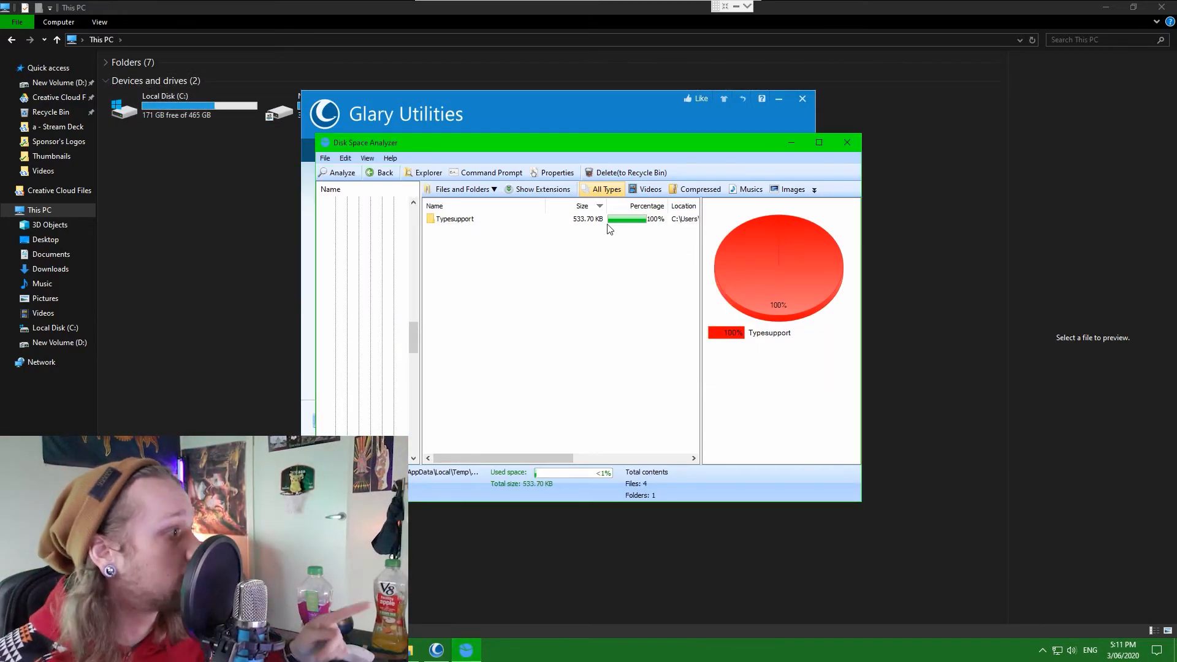
Switch to the This PC window and check the free space on Local Disk (C:)
left_click(441, 119)
left_click(150, 109)
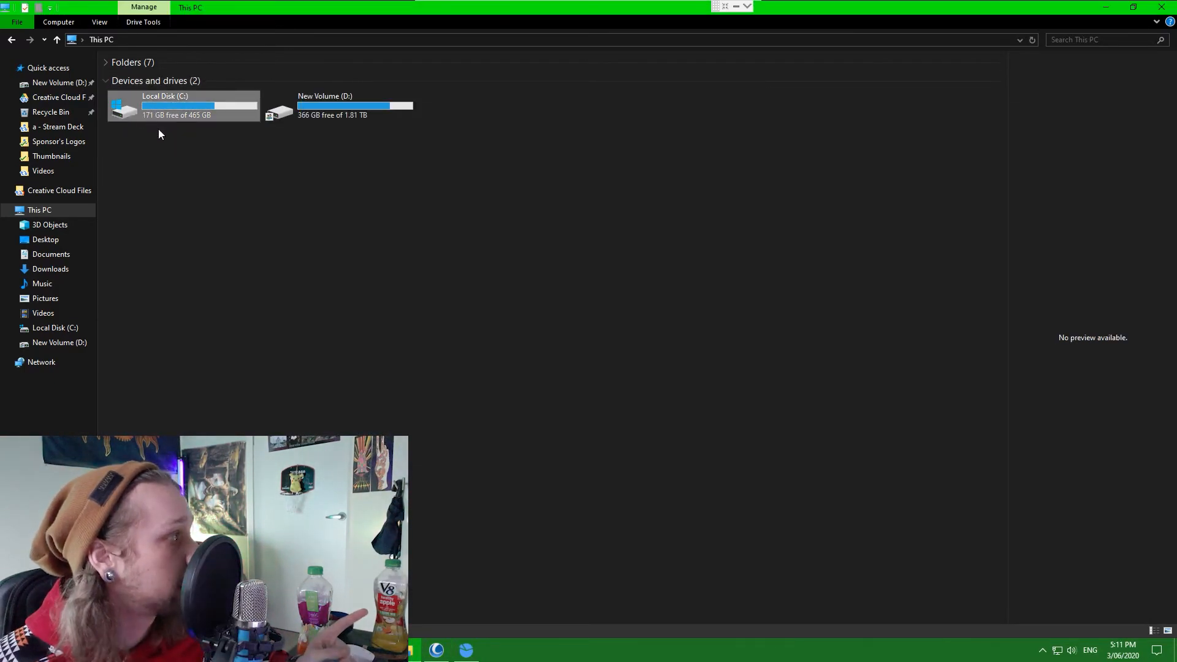
left_click(216, 173)
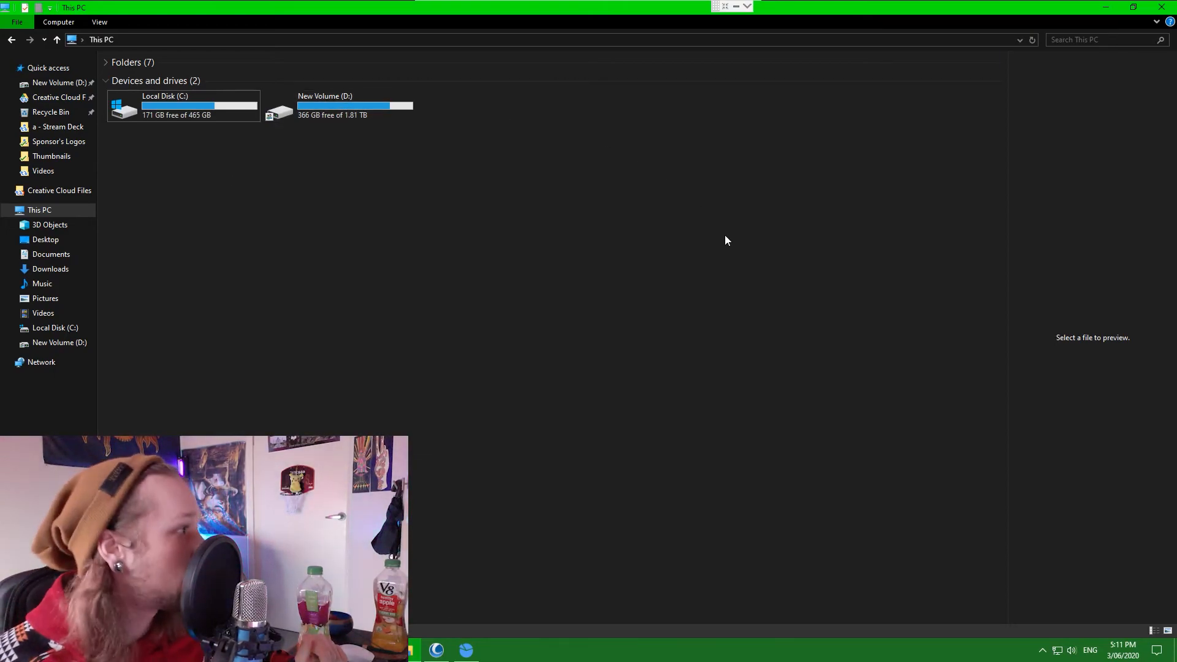
Close the This PC window, Glary Utilities and Disk Space Analyzer to return to the desktop
left_click(1162, 7)
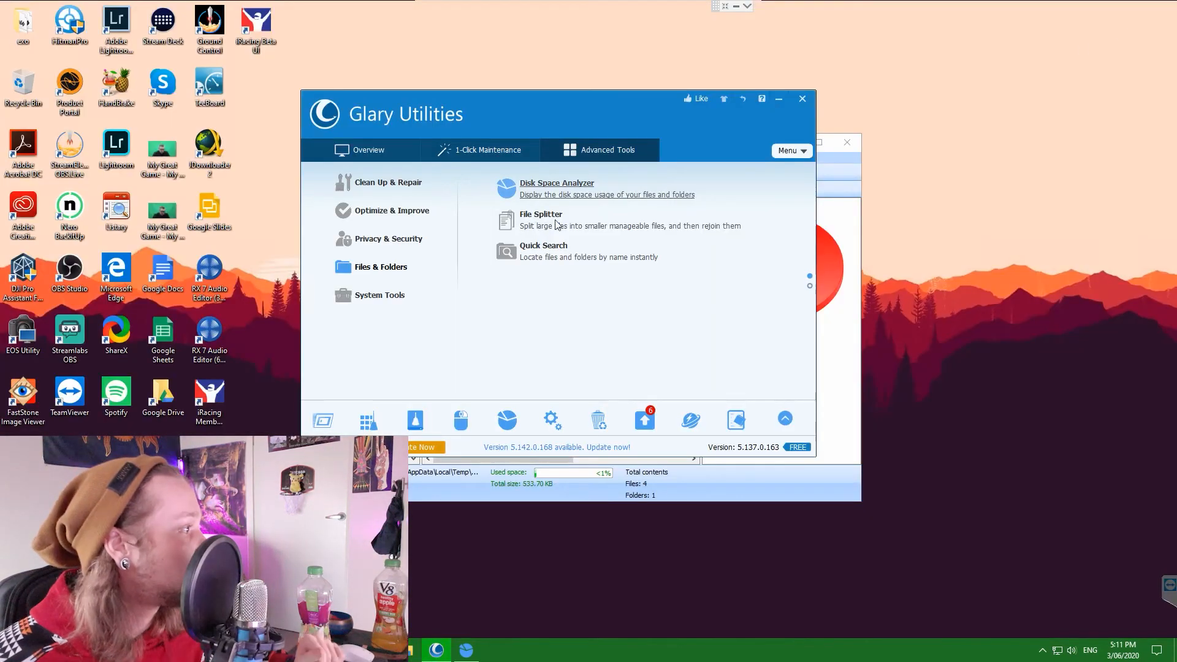
left_click(804, 98)
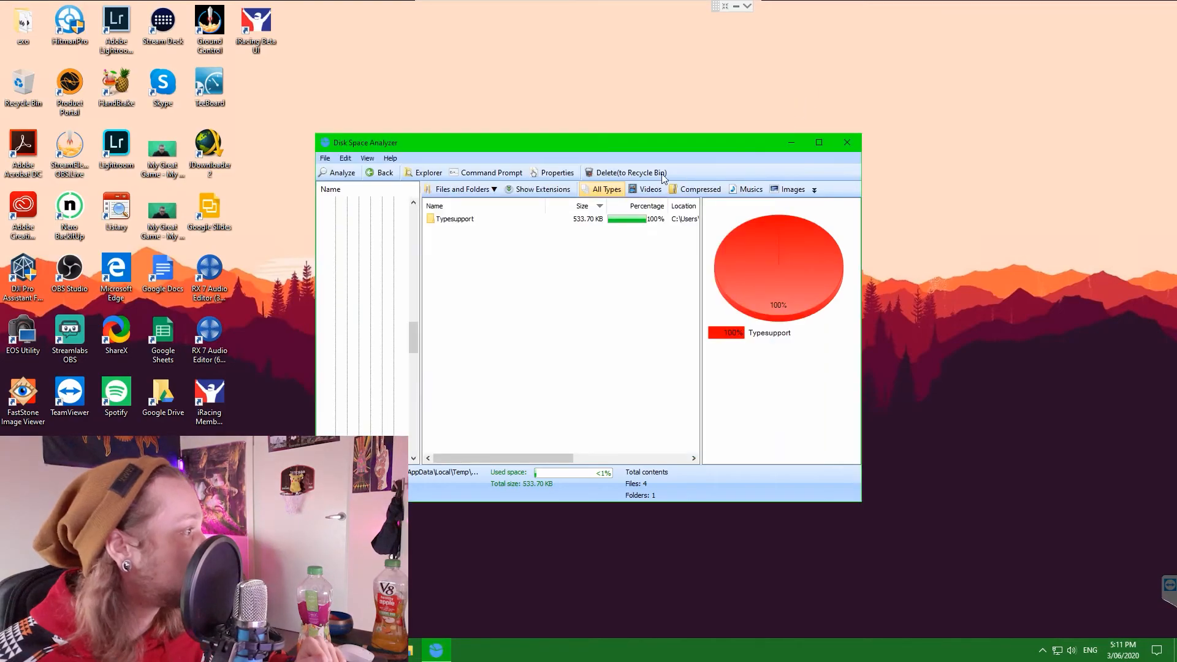
left_click(845, 143)
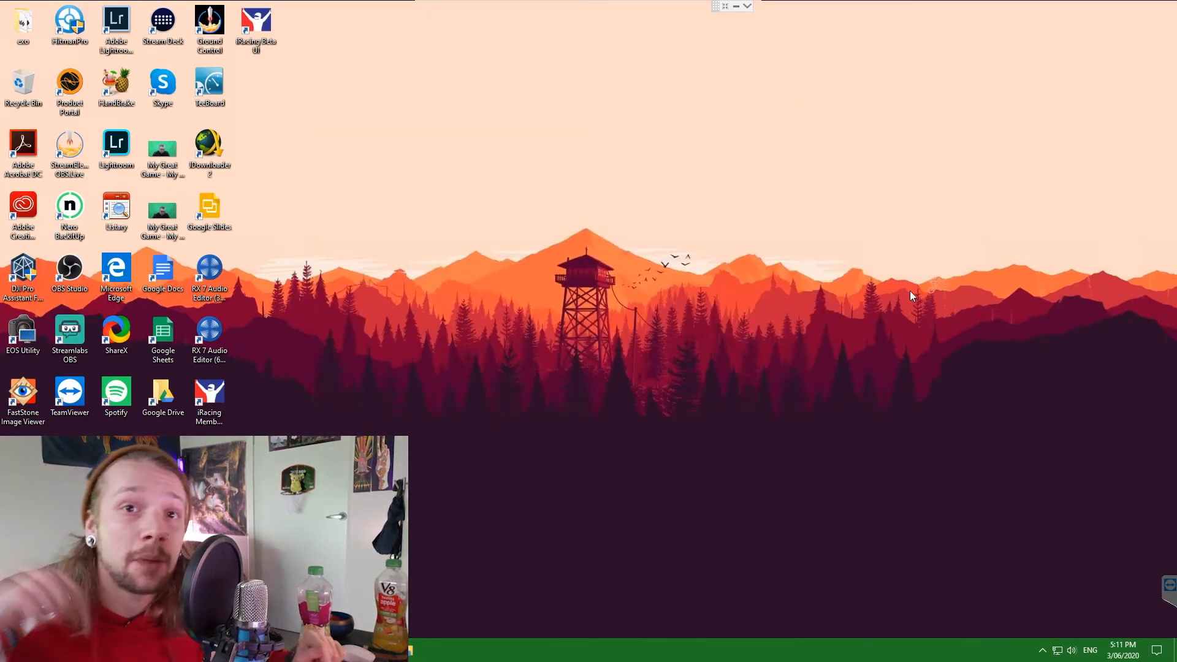